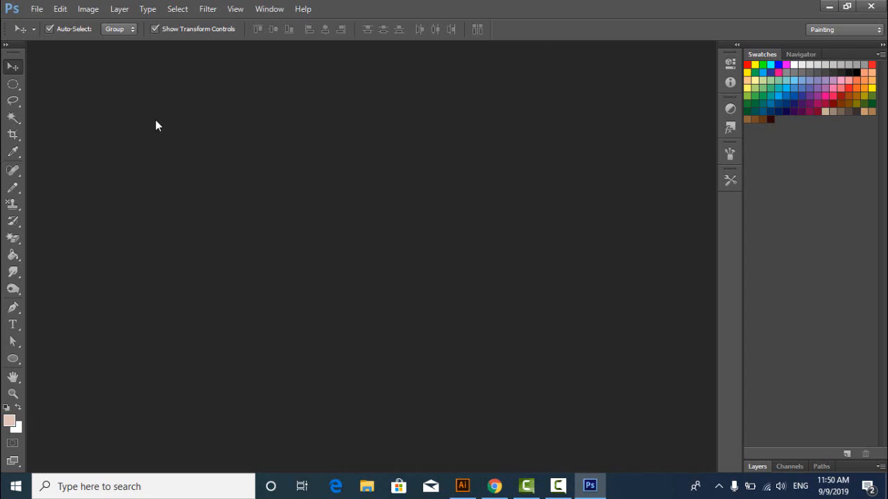
Create a new white RGB document 25 cm wide and 10 cm high at 300 pixels/inch
{"action": "double_click", "coordinate": [91, 78]}
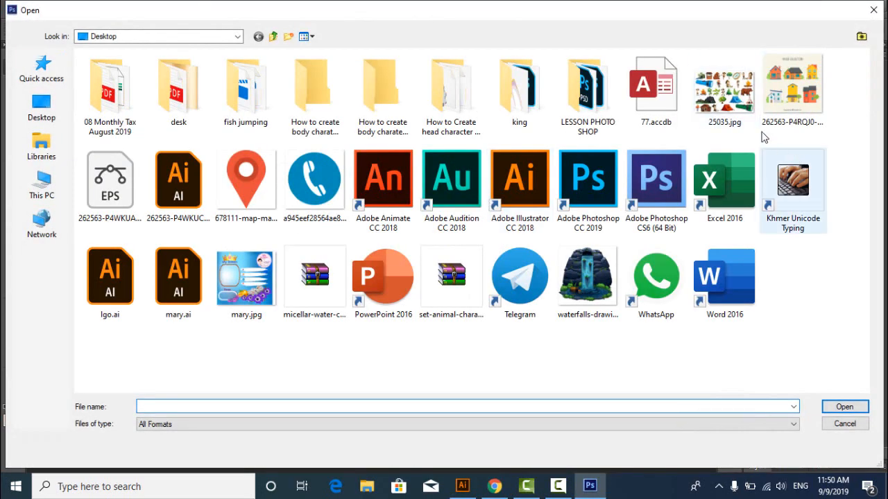
{"action": "left_click", "coordinate": [873, 10]}
{"action": "left_click", "coordinate": [37, 8]}
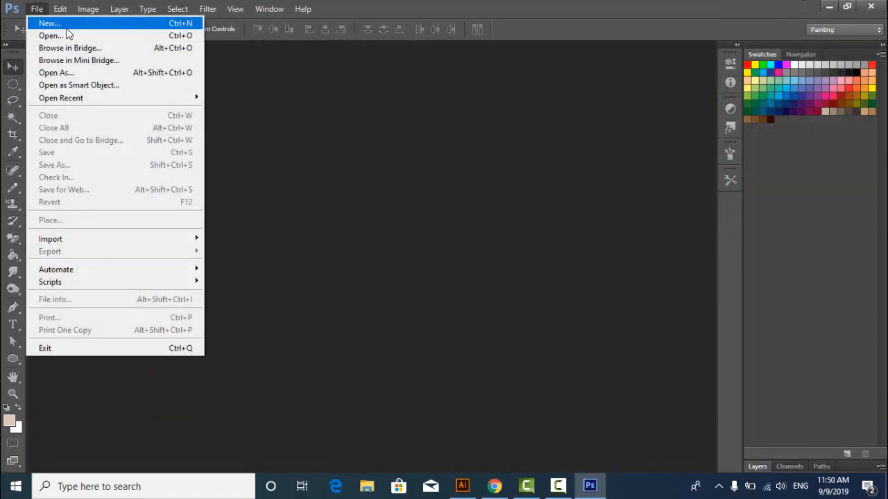
{"action": "left_click", "coordinate": [64, 25]}
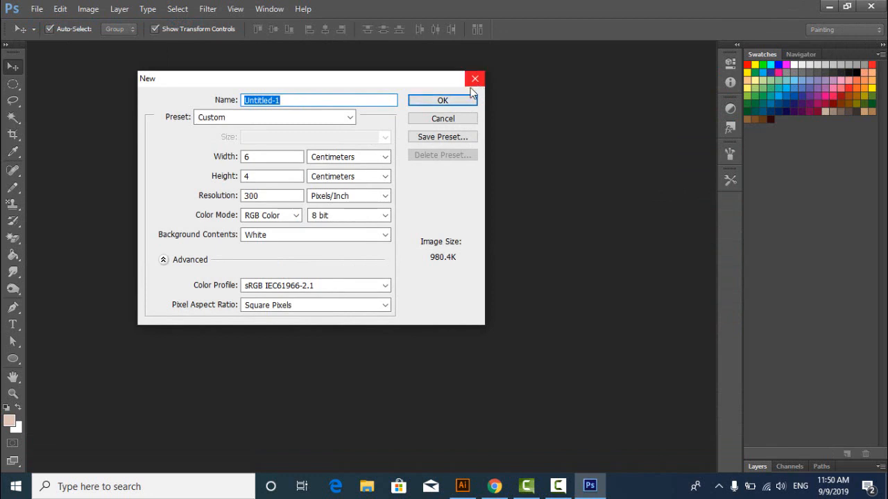
{"action": "double_click", "coordinate": [288, 157]}
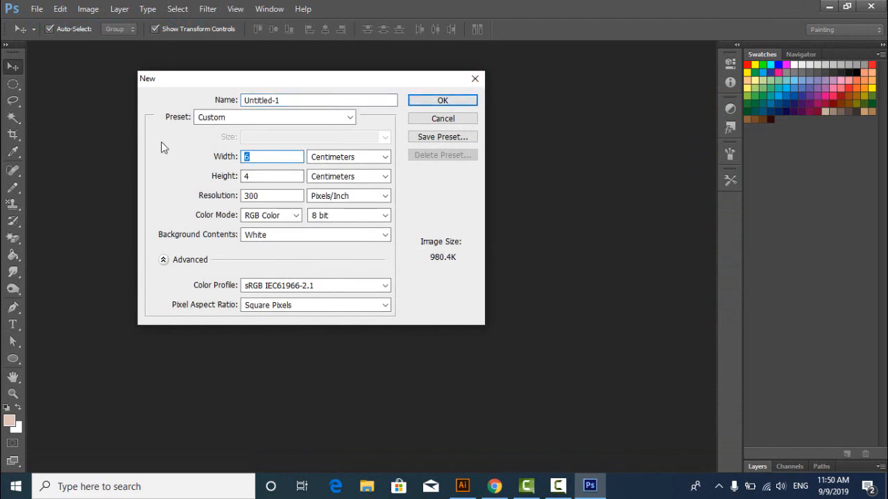
{"action": "type", "text": "25"}
{"action": "double_click", "coordinate": [251, 175]}
{"action": "type", "text": "10"}
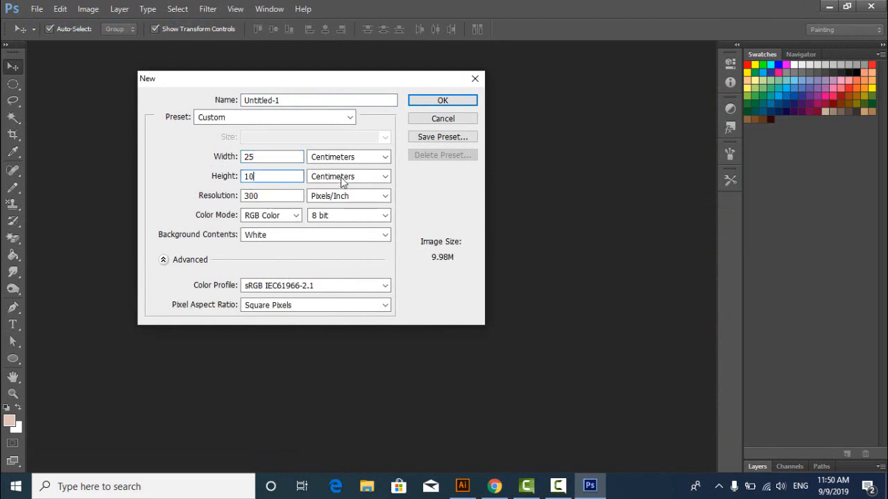
{"action": "left_click", "coordinate": [447, 104]}
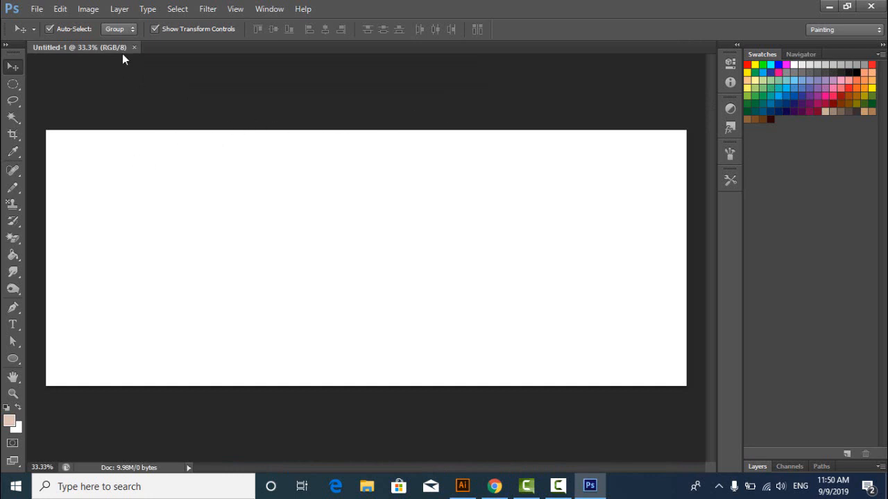
Rotate the whole canvas 90° clockwise into portrait orientation
{"action": "left_click", "coordinate": [94, 13]}
{"action": "mouse_move", "coordinate": [147, 130]}
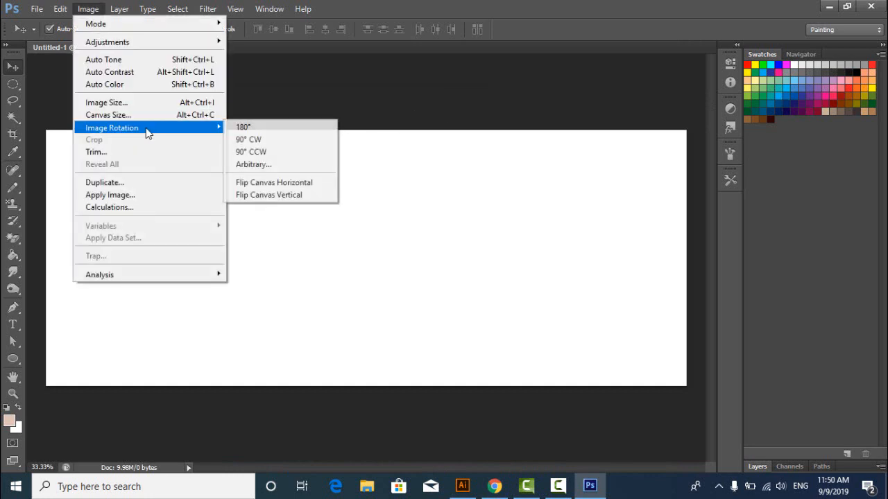
{"action": "left_click", "coordinate": [256, 140]}
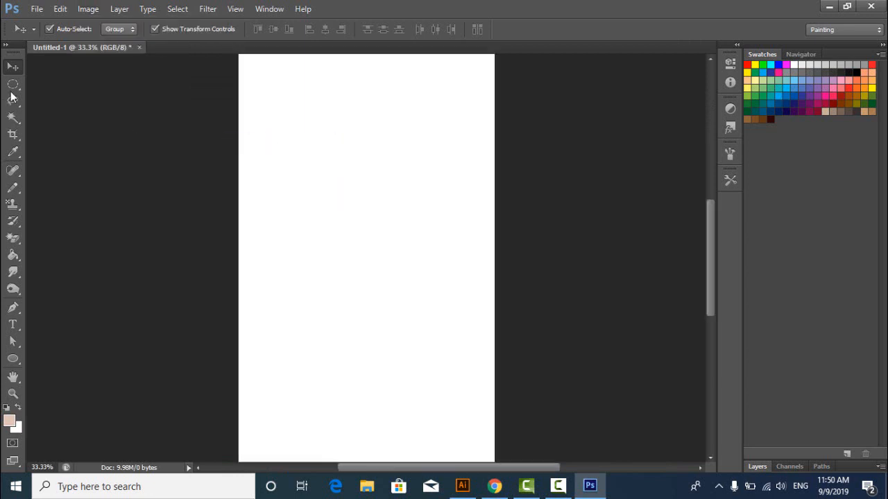
{"action": "scroll", "coordinate": [391, 247], "scroll_direction": "down", "scroll_amount": 3}
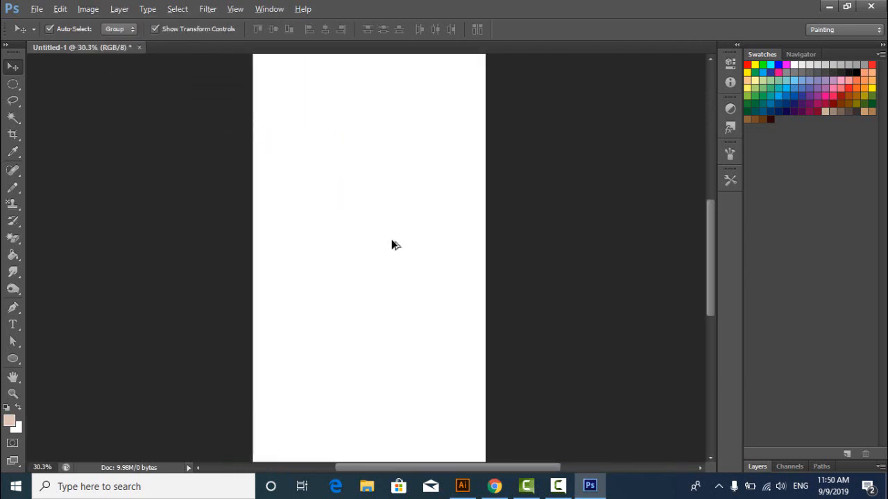
{"action": "scroll", "coordinate": [390, 255], "scroll_direction": "down", "scroll_amount": 2}
{"action": "scroll", "coordinate": [391, 255], "scroll_direction": "up", "scroll_amount": 1}
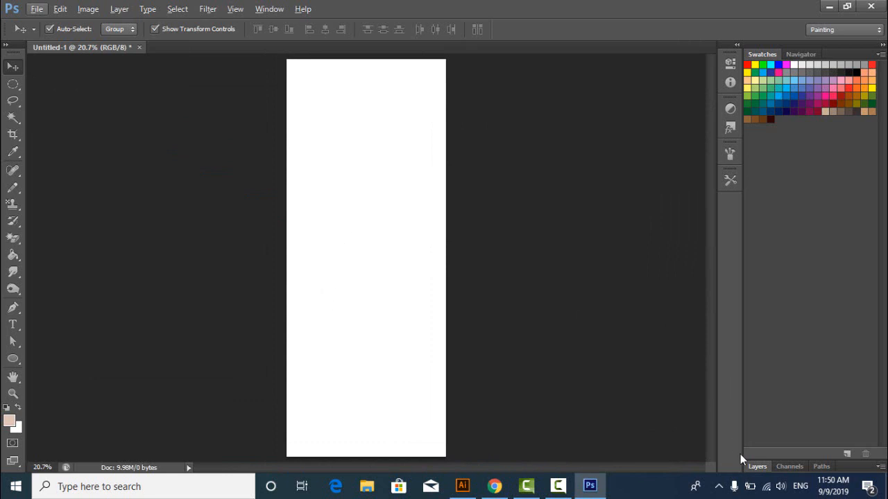
Show the layer list and crop equal strips off the top and bottom of the canvas to make a shorter portrait page
{"action": "left_click", "coordinate": [760, 467]}
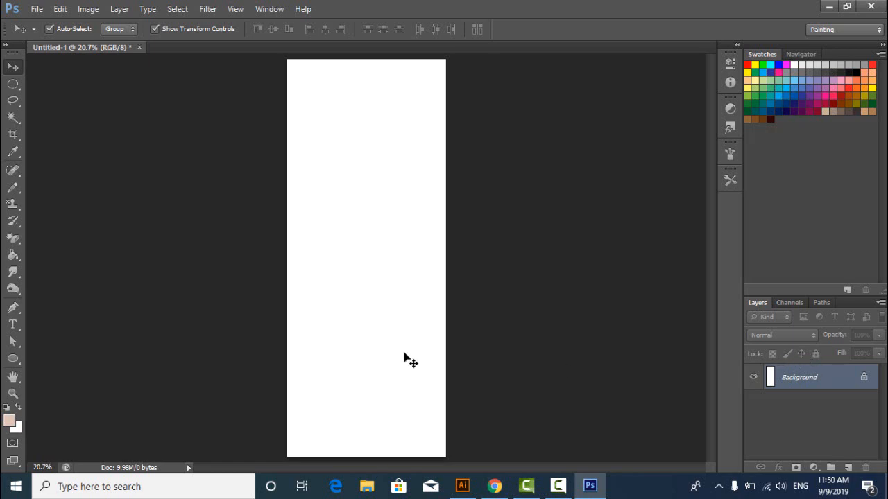
{"action": "left_click", "coordinate": [12, 134]}
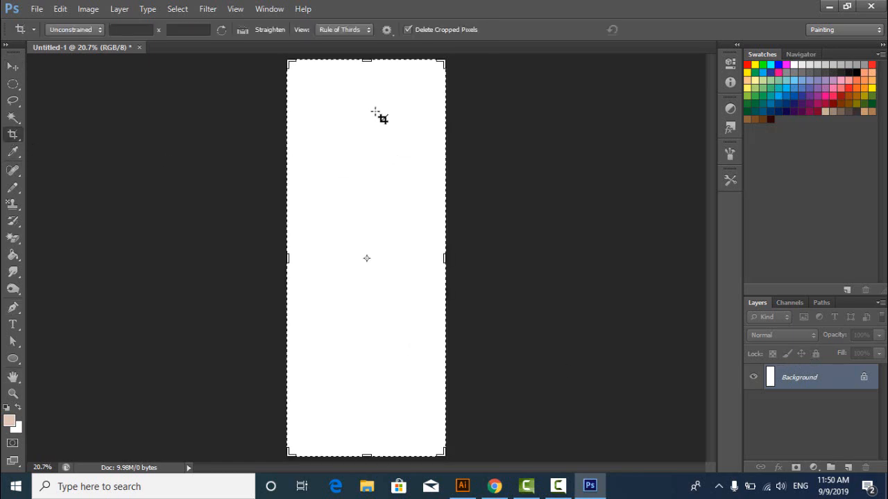
{"action": "left_click_drag", "start_coordinate": [367, 72], "coordinate": [367, 154]}
{"action": "left_click", "coordinate": [12, 68]}
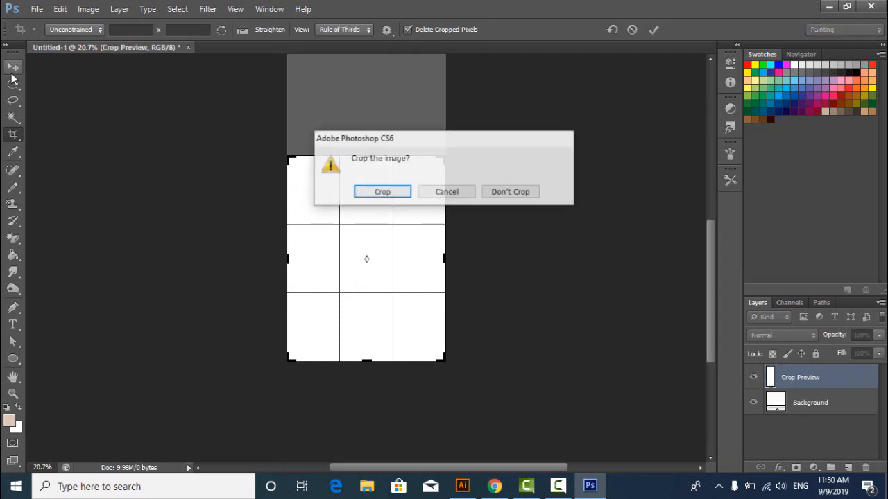
{"action": "left_click", "coordinate": [382, 192]}
{"action": "scroll", "coordinate": [371, 229], "scroll_direction": "up", "scroll_amount": 2}
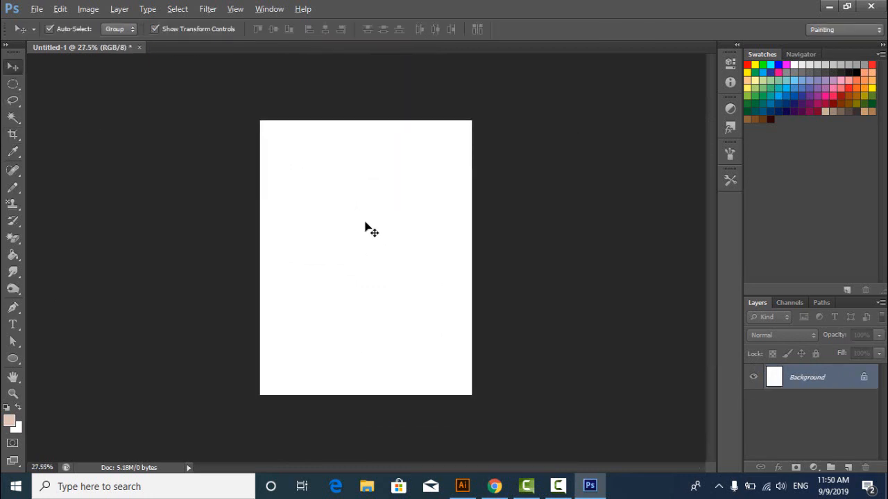
{"action": "scroll", "coordinate": [368, 227], "scroll_direction": "up", "scroll_amount": 1}
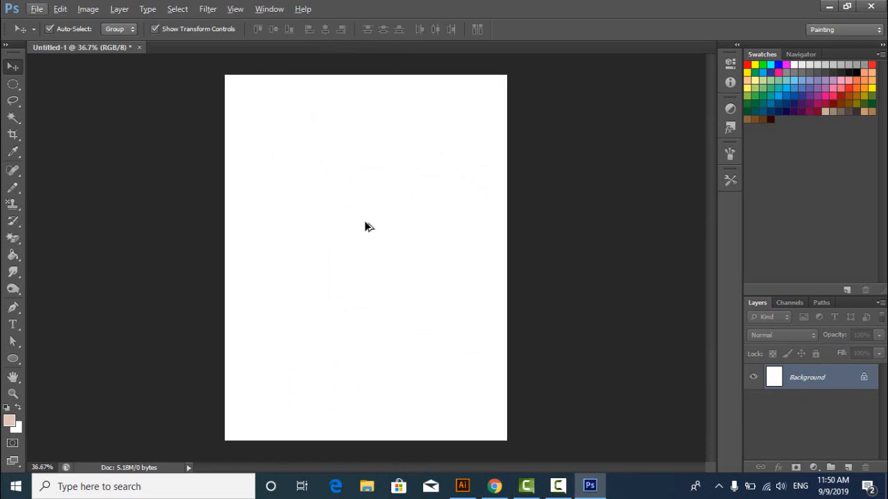
Make a large square marquee selection in the middle of the page and add a new empty layer
{"action": "right_click", "coordinate": [13, 84]}
{"action": "left_click", "coordinate": [74, 87]}
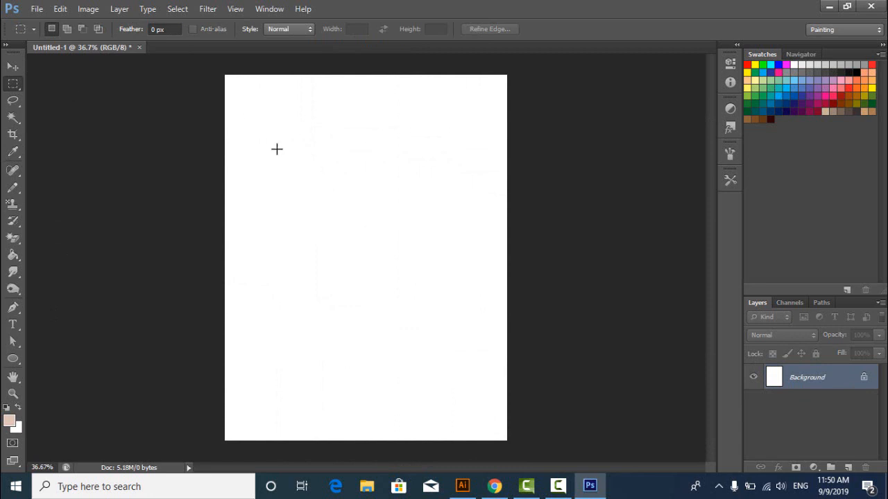
{"action": "left_click_drag", "start_coordinate": [256, 160], "coordinate": [502, 377]}
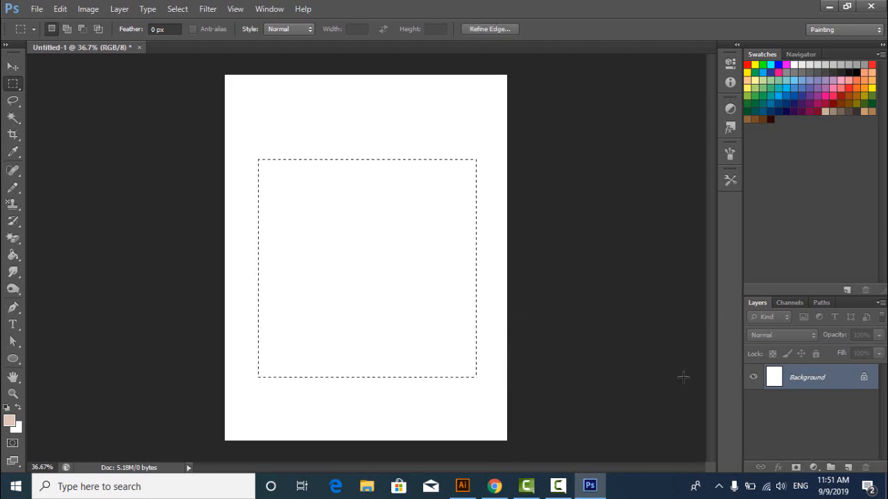
{"action": "left_click", "coordinate": [848, 467]}
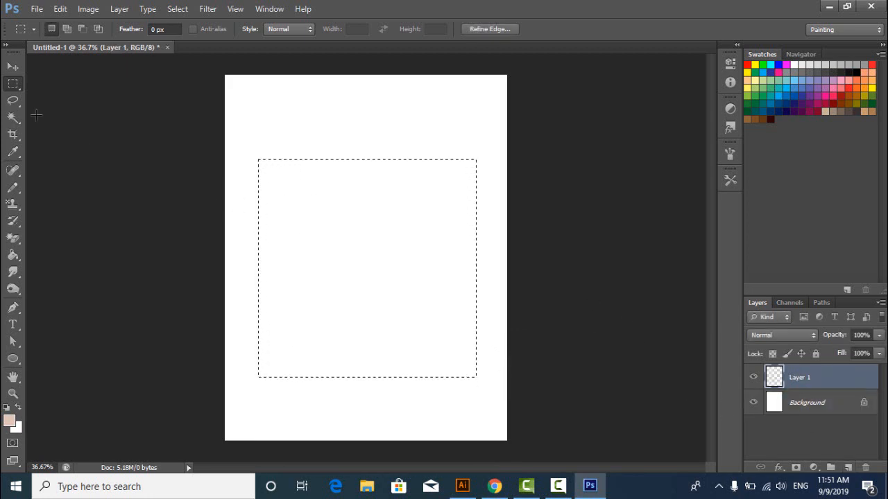
{"action": "left_click", "coordinate": [13, 66]}
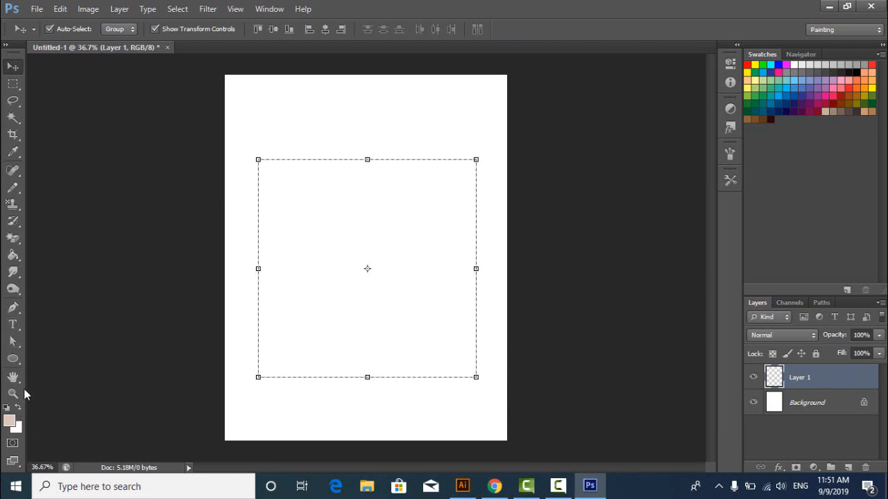
{"action": "left_click", "coordinate": [17, 240]}
{"action": "left_click", "coordinate": [12, 220]}
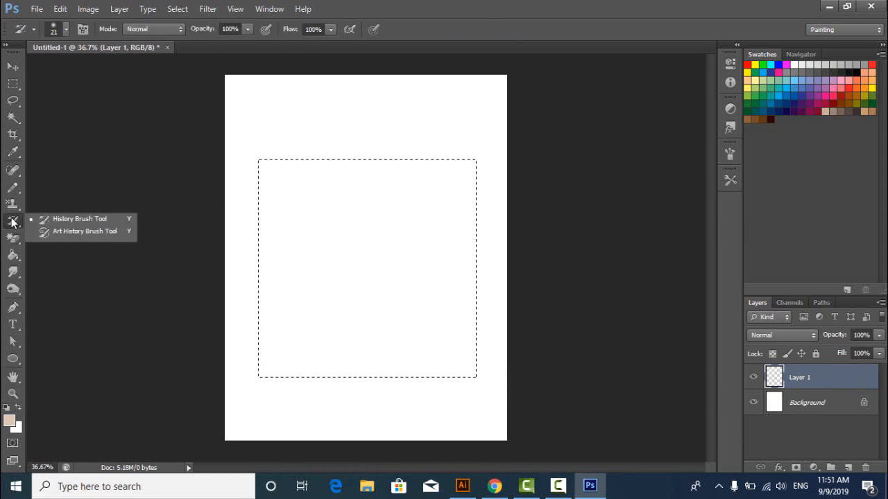
{"action": "left_click", "coordinate": [12, 187]}
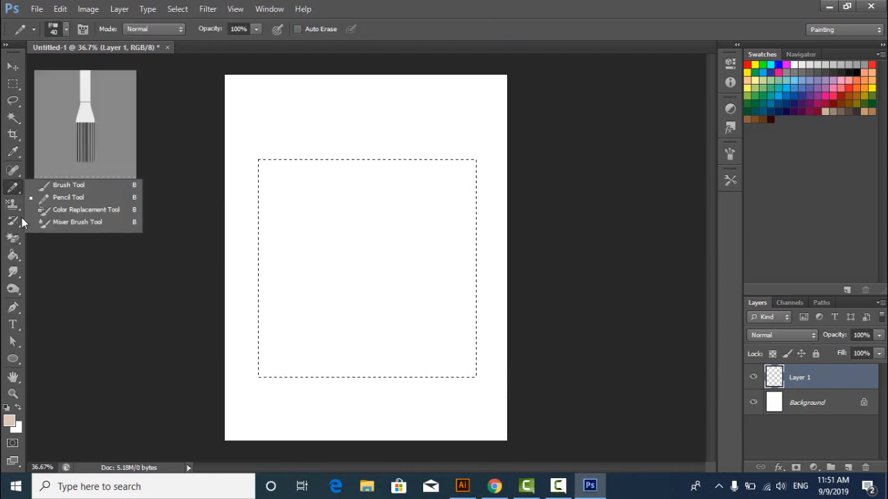
Set up the Gradient tool with the orange-yellow-orange preset and the diamond gradient style
{"action": "left_click", "coordinate": [14, 256]}
{"action": "left_click", "coordinate": [60, 252]}
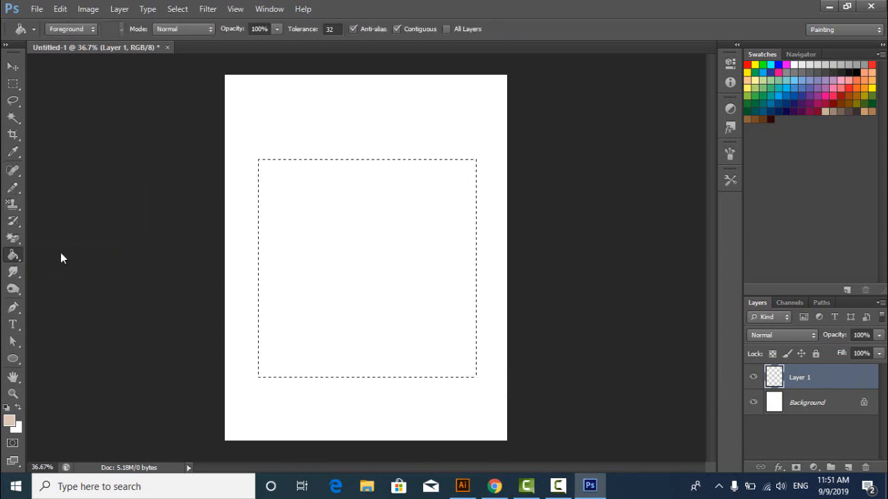
{"action": "left_click", "coordinate": [70, 30]}
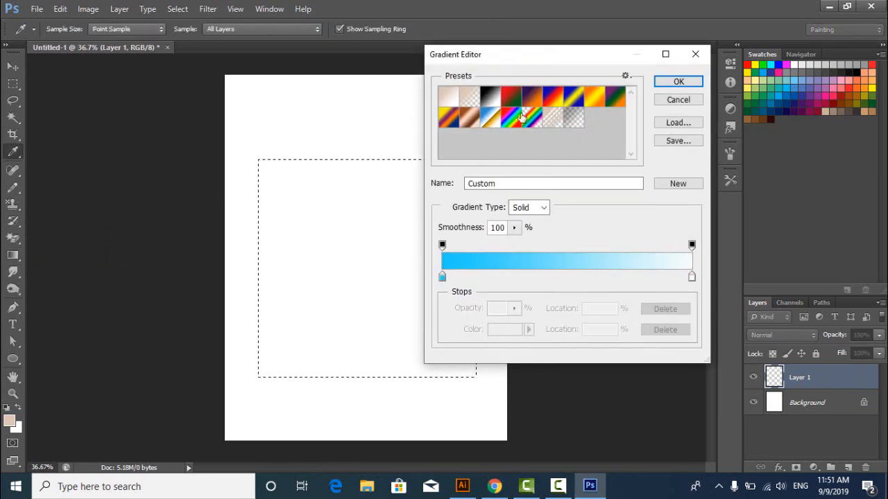
{"action": "left_click", "coordinate": [599, 104]}
{"action": "left_click", "coordinate": [689, 84]}
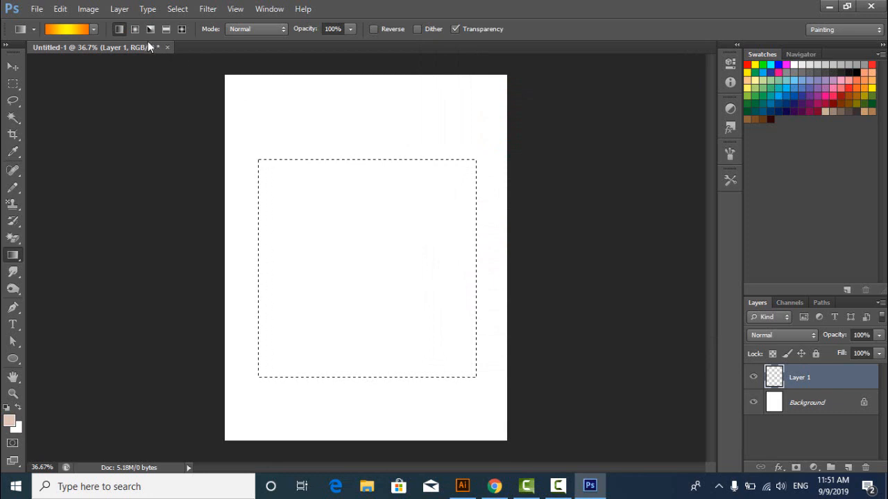
{"action": "left_click", "coordinate": [182, 30]}
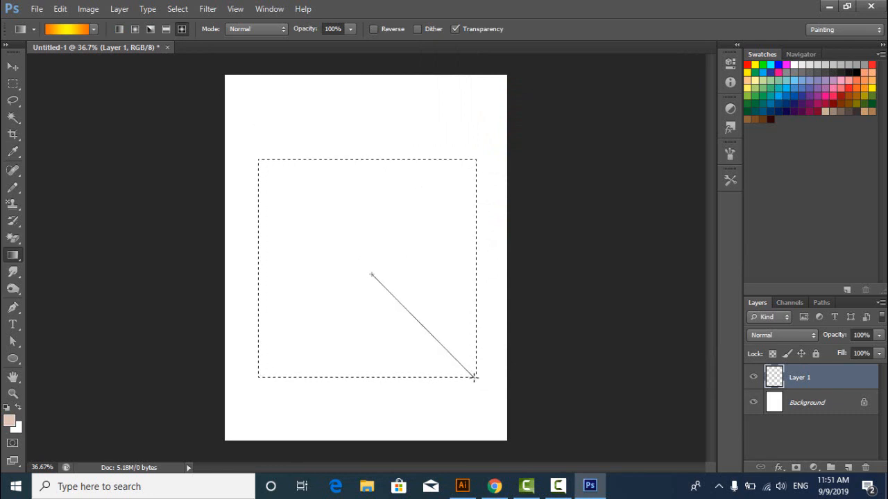
Fill the square selection with the diamond gradient, running from its centre straight down to its lower edge, and deselect
{"action": "left_click_drag", "start_coordinate": [371, 271], "coordinate": [474, 378]}
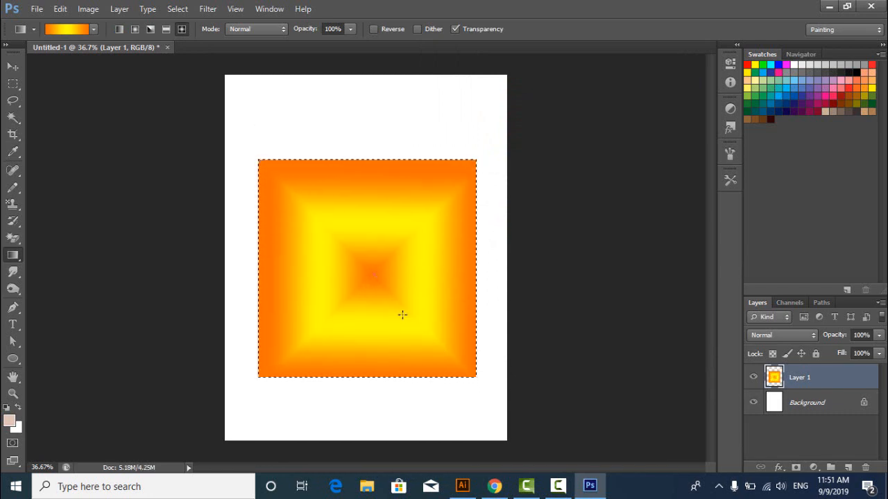
{"action": "left_click_drag", "start_coordinate": [435, 373], "coordinate": [435, 372]}
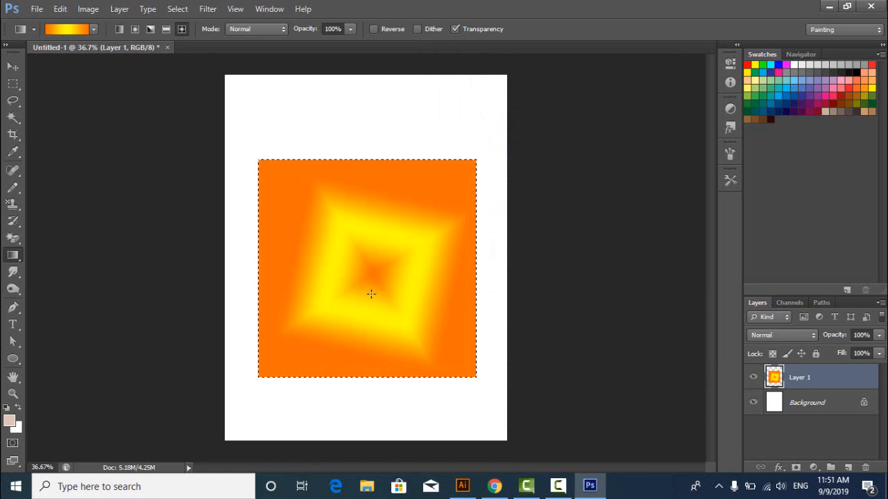
{"action": "left_click_drag", "start_coordinate": [374, 377], "coordinate": [375, 376]}
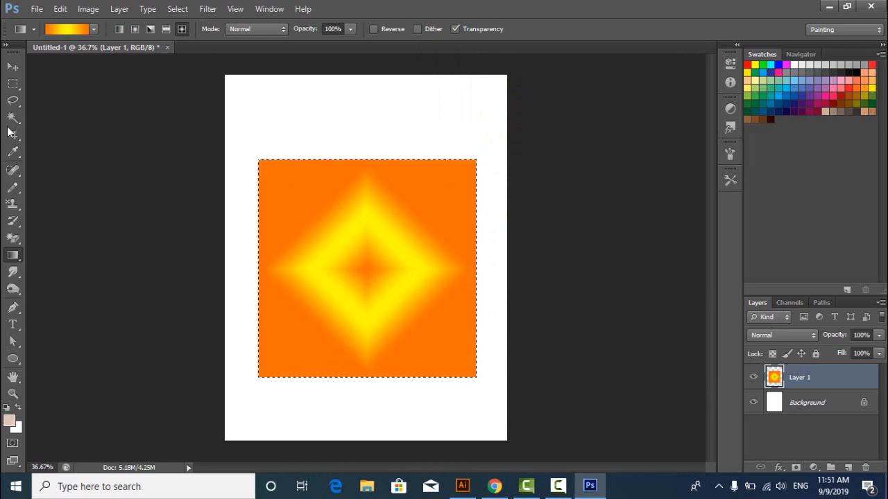
{"action": "left_click", "coordinate": [12, 67]}
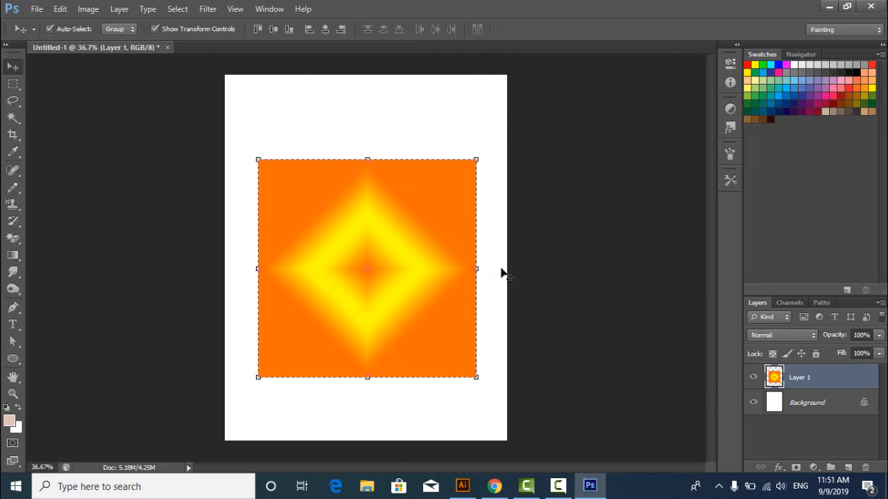
{"action": "key", "text": "ctrl+d"}
{"action": "left_click", "coordinate": [531, 266]}
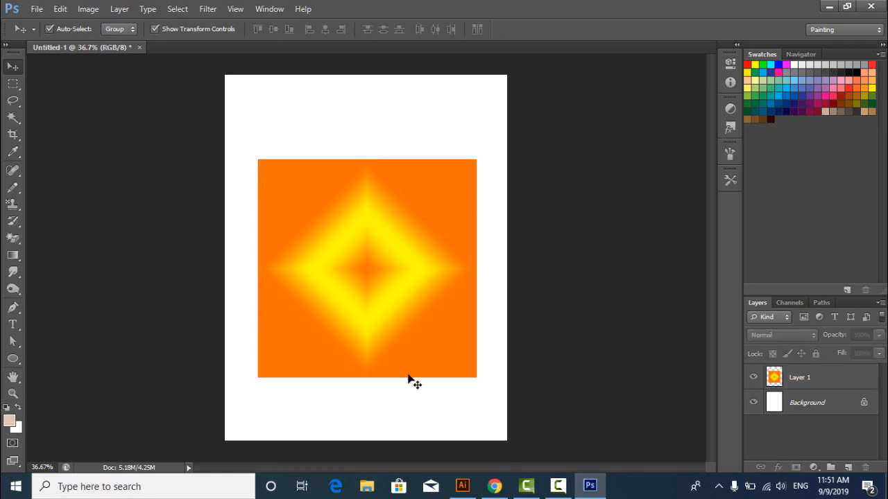
Trace a four-point Pen path around the yellow diamond on Layer 1 and convert the path to a selection
{"action": "left_click", "coordinate": [819, 382]}
{"action": "left_click_drag", "start_coordinate": [13, 310], "coordinate": [57, 306]}
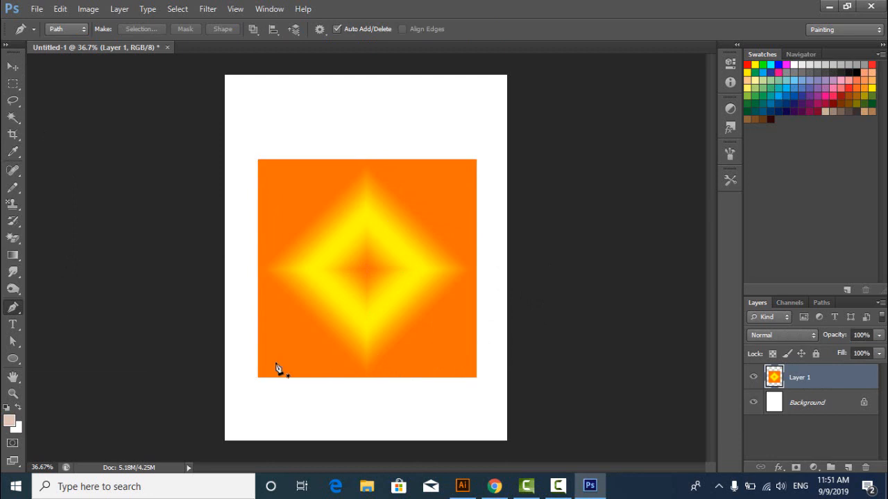
{"action": "left_click", "coordinate": [369, 367]}
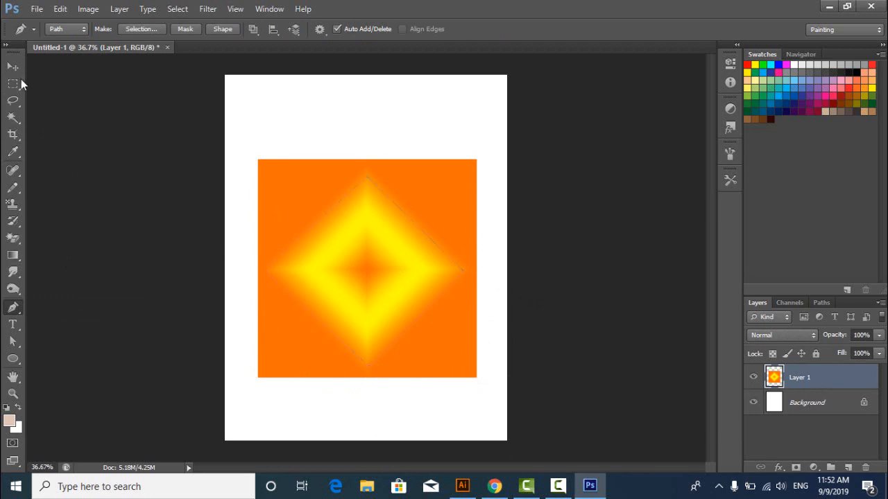
{"action": "left_click", "coordinate": [12, 67]}
{"action": "key", "text": "ctrl+Return"}
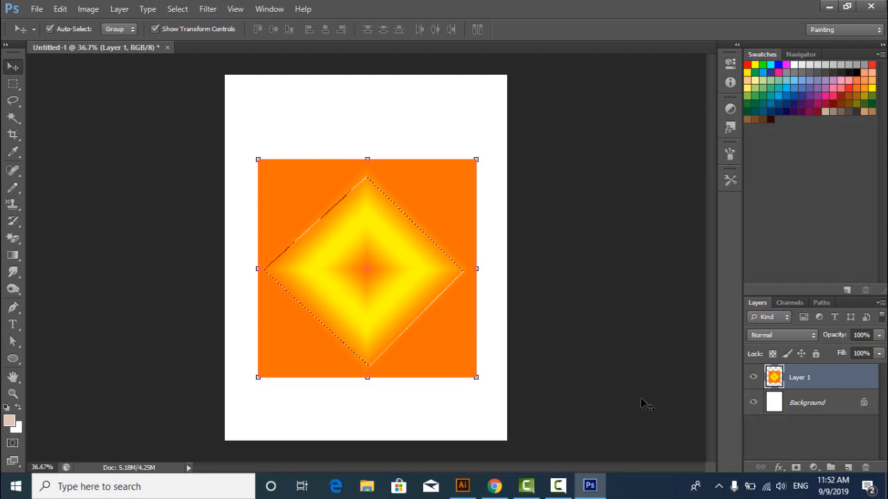
Invert the diamond selection, delete the surrounding orange from Layer 1, and deselect
{"action": "left_click", "coordinate": [178, 8]}
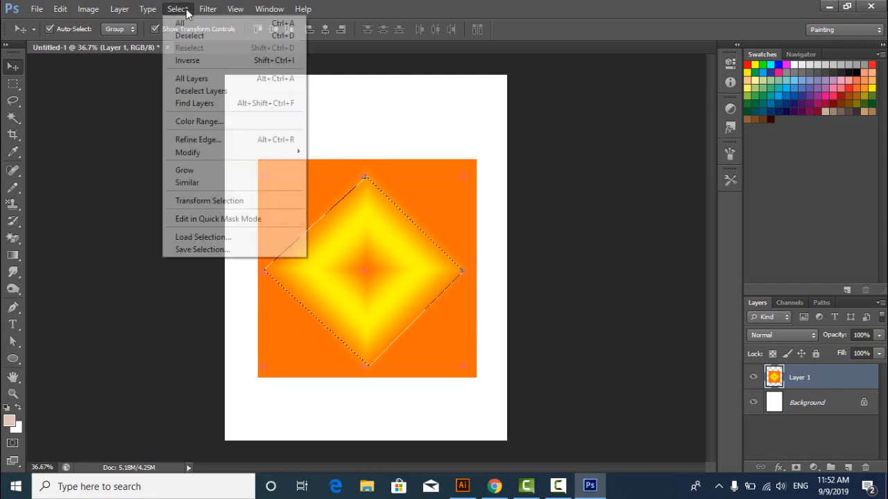
{"action": "left_click", "coordinate": [207, 61]}
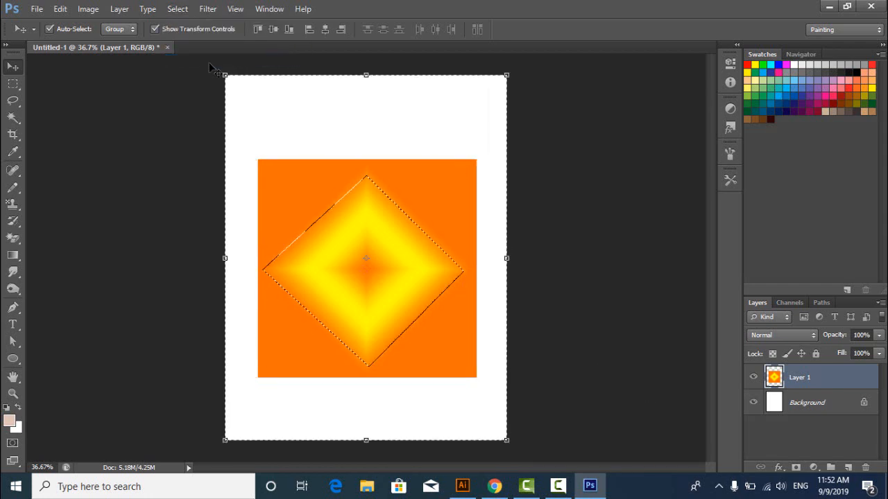
{"action": "key", "text": "Delete"}
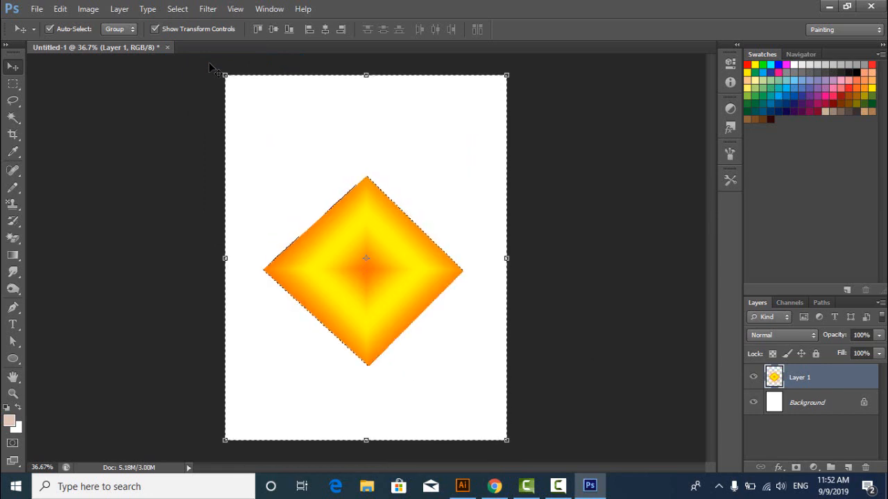
{"action": "key", "text": "ctrl+d"}
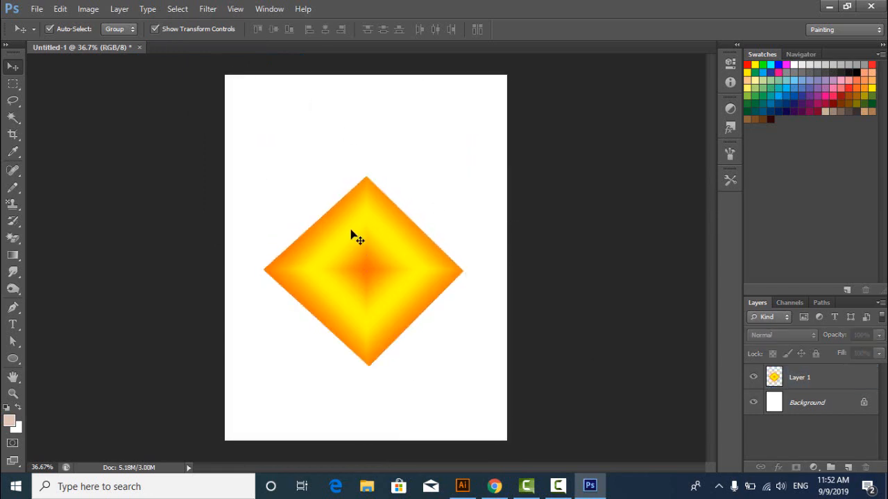
Apply a Perspective transform to the diamond, crossing its lower corners past each other to form a tall flame above a smaller lobe
{"action": "right_click", "coordinate": [350, 237]}
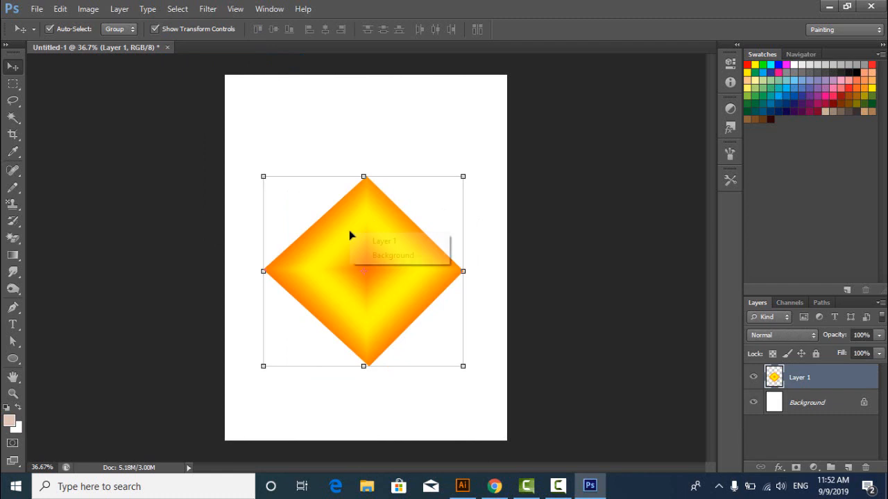
{"action": "key", "text": "Escape"}
{"action": "key", "text": "ctrl+t"}
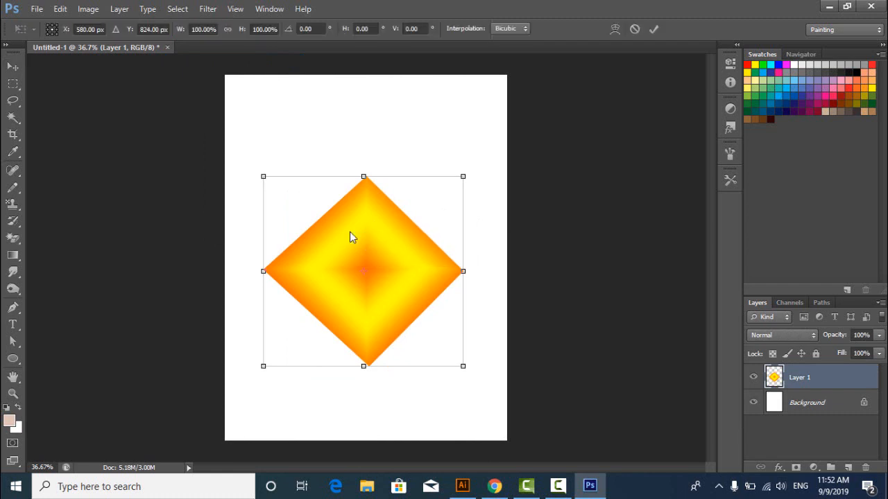
{"action": "right_click", "coordinate": [350, 234]}
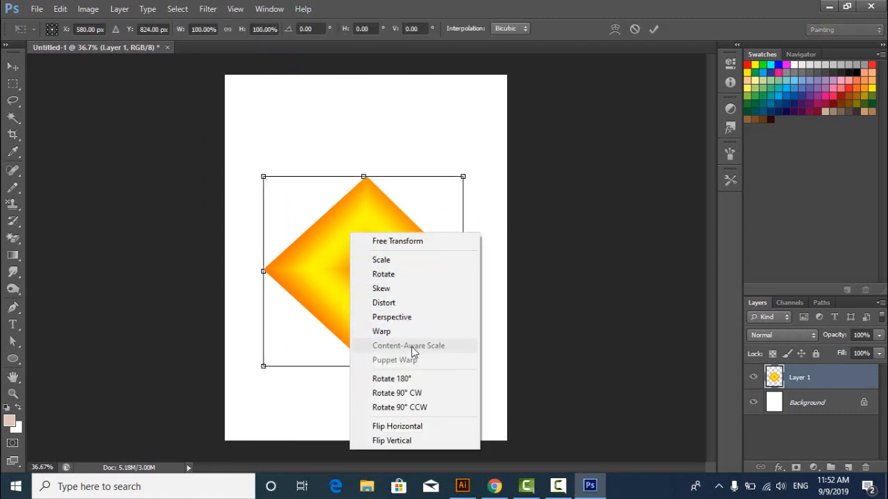
{"action": "left_click", "coordinate": [398, 317]}
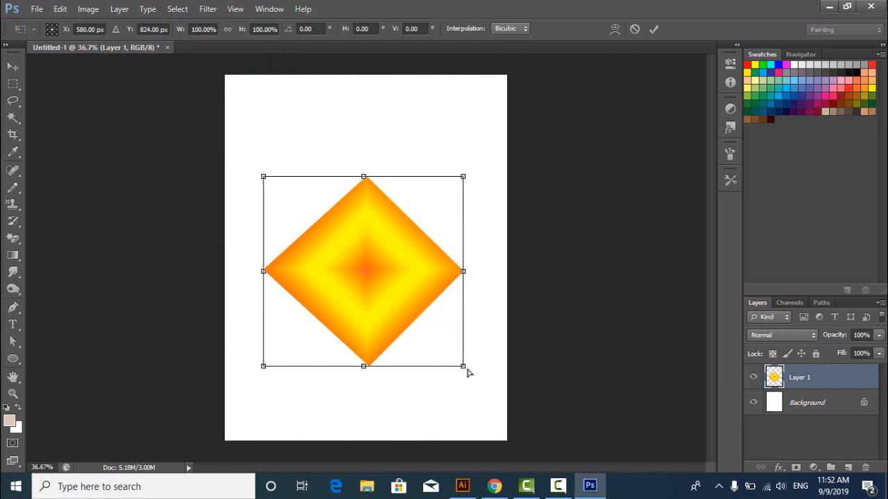
{"action": "left_click_drag", "start_coordinate": [462, 366], "coordinate": [302, 324]}
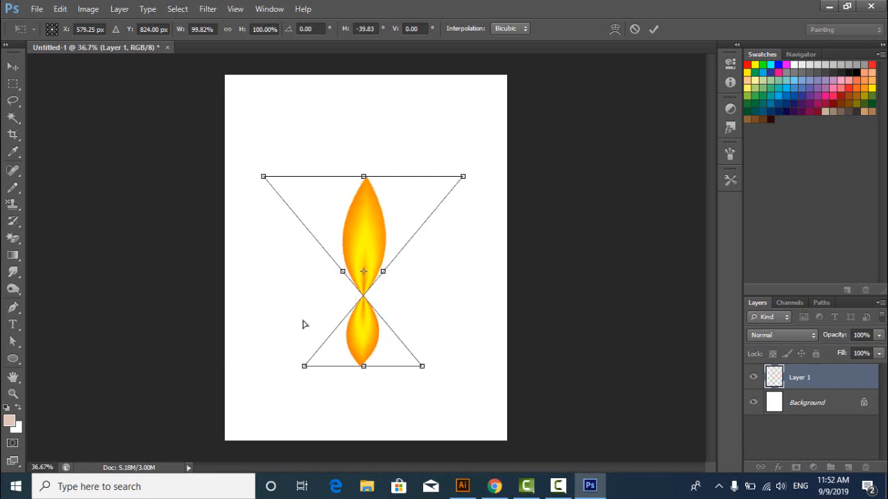
{"action": "key", "text": "Return"}
{"action": "left_click", "coordinate": [419, 315]}
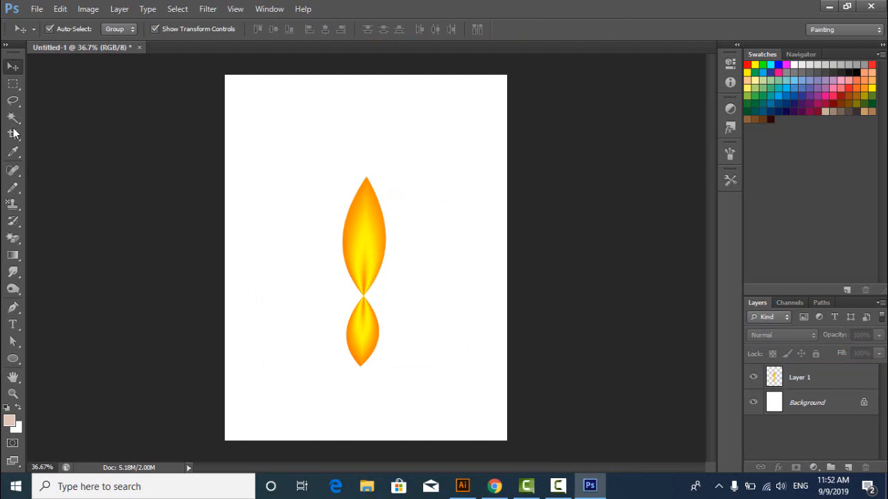
Marquee-select an area about 5 × 3.2 cm around the lower lobe, delete the lobe from Layer 1, and deselect
{"action": "left_click", "coordinate": [12, 86]}
{"action": "right_click", "coordinate": [13, 86]}
{"action": "left_click", "coordinate": [52, 88]}
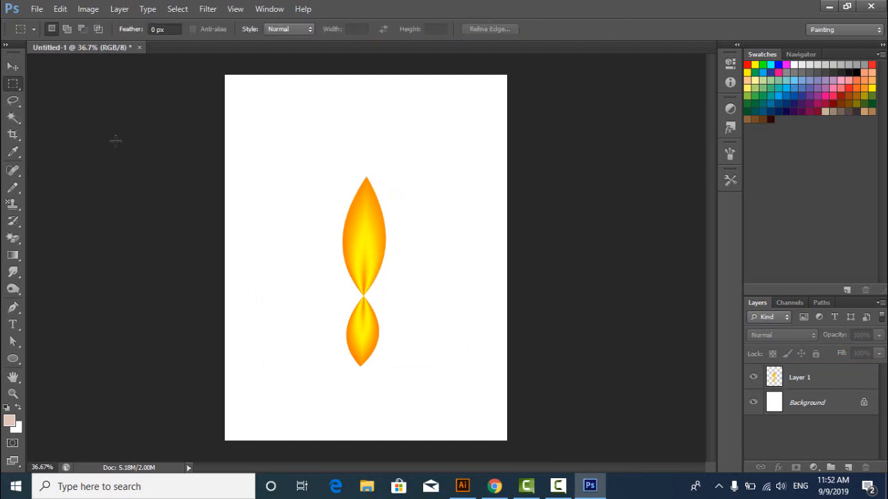
{"action": "left_click_drag", "start_coordinate": [270, 295], "coordinate": [410, 384]}
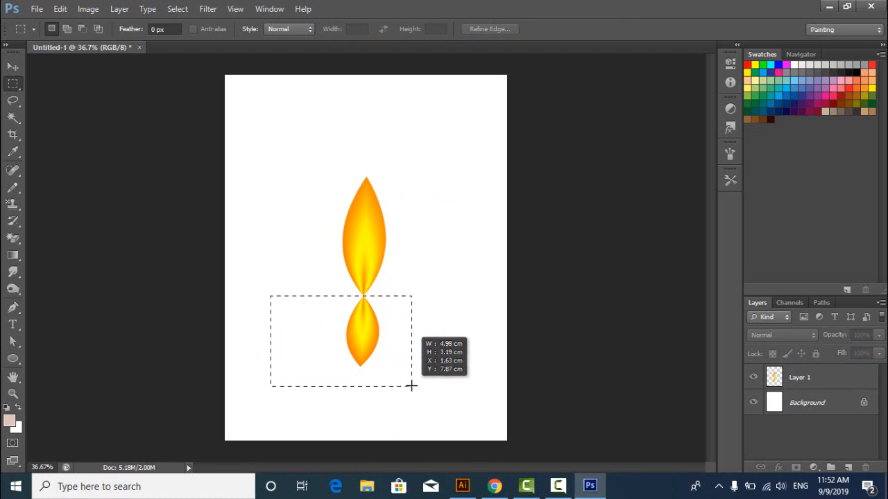
{"action": "left_click_drag", "start_coordinate": [410, 384], "coordinate": [411, 385]}
{"action": "left_click", "coordinate": [807, 379]}
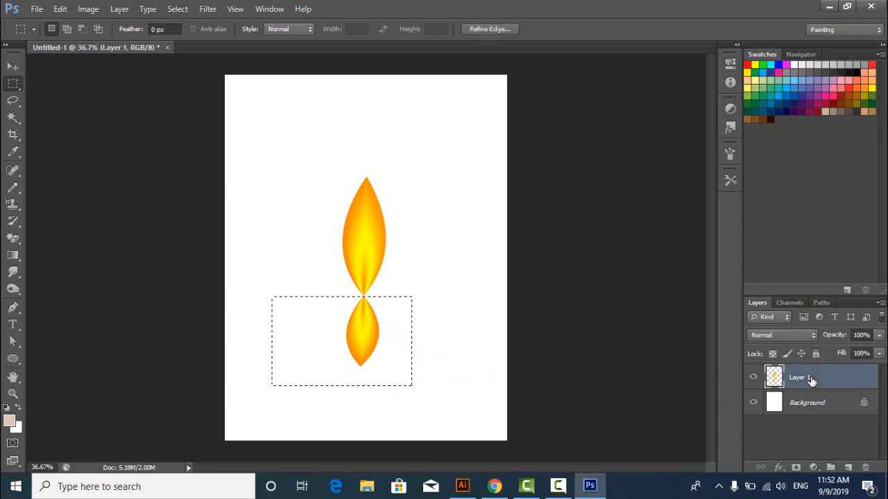
{"action": "key", "text": "Delete"}
{"action": "left_click", "coordinate": [12, 67]}
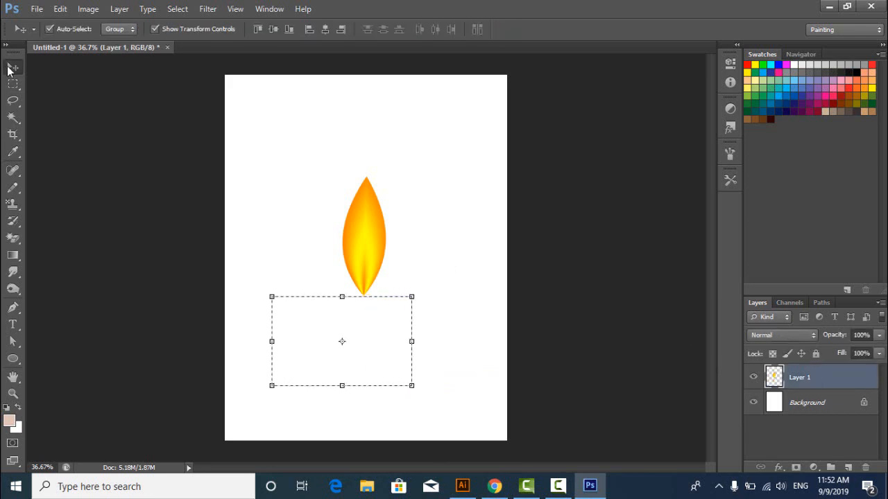
{"action": "key", "text": "ctrl+d"}
{"action": "left_click", "coordinate": [522, 347]}
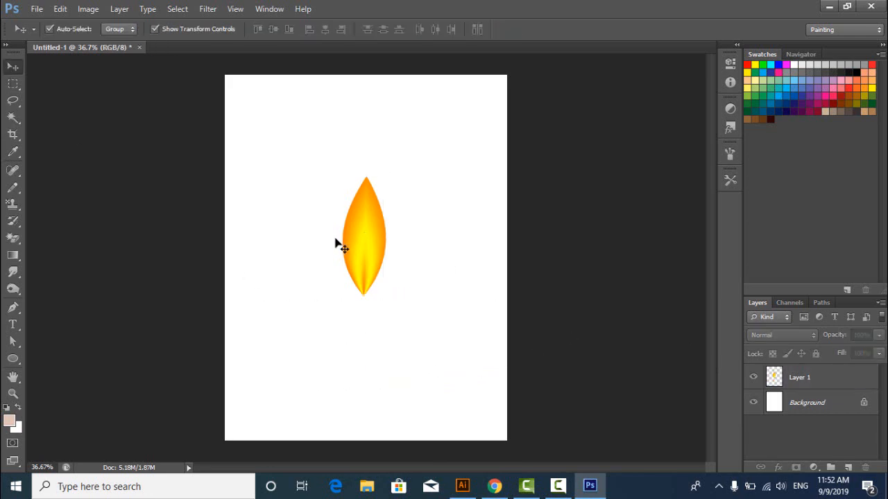
Reset the foreground and background colours to default and fill the Background layer with black
{"action": "left_click", "coordinate": [379, 246]}
{"action": "left_click", "coordinate": [812, 410]}
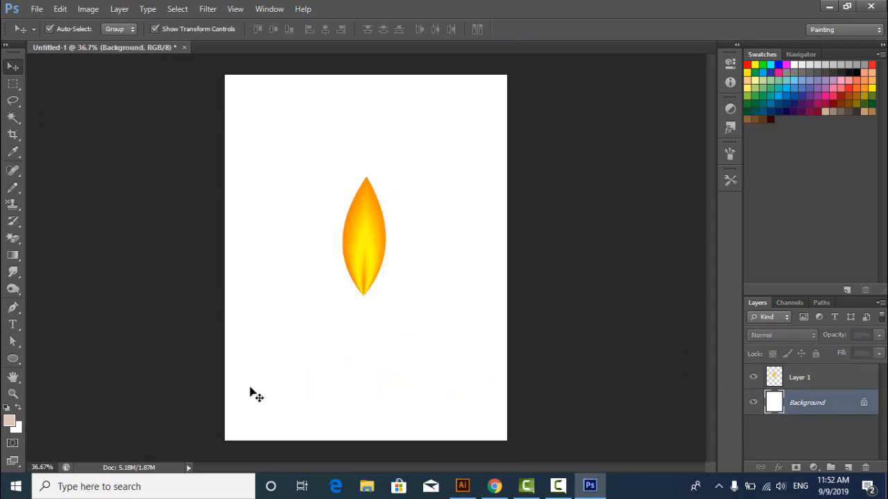
{"action": "left_click", "coordinate": [7, 408]}
{"action": "key", "text": "alt+BackSpace"}
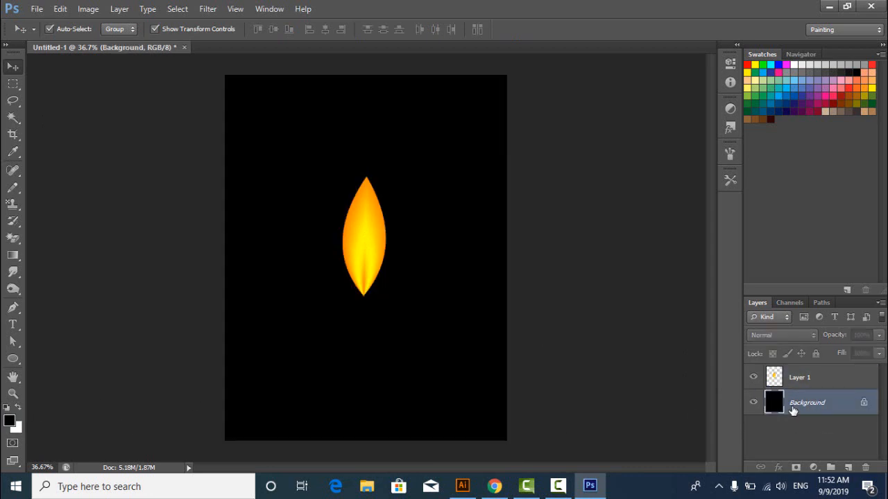
Duplicate the flame on Layer 1 and hide the original layer
{"action": "scroll", "coordinate": [375, 233], "scroll_direction": "up", "scroll_amount": 5}
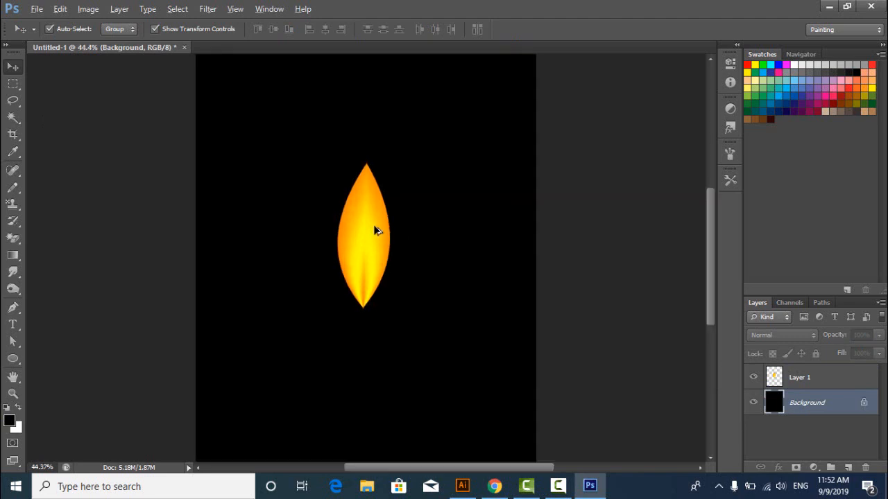
{"action": "scroll", "coordinate": [379, 234], "scroll_direction": "down", "scroll_amount": 2}
{"action": "scroll", "coordinate": [376, 234], "scroll_direction": "up", "scroll_amount": 2}
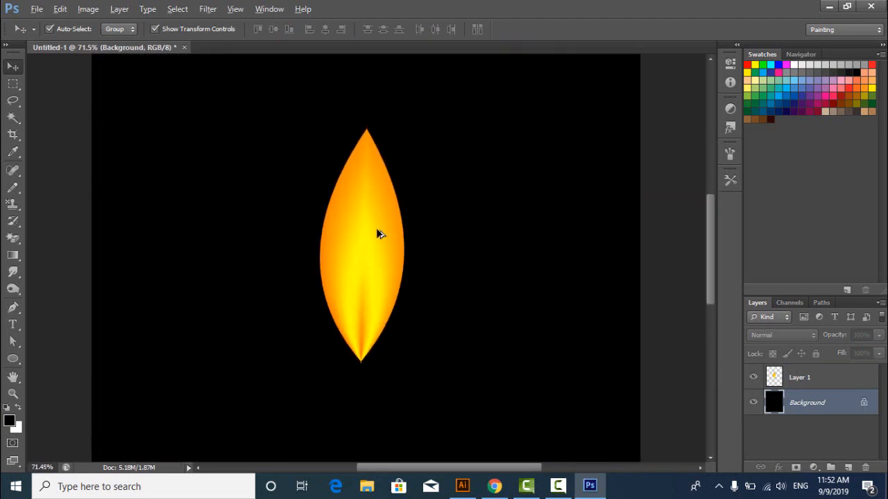
{"action": "left_click", "coordinate": [376, 234]}
{"action": "left_click", "coordinate": [462, 224]}
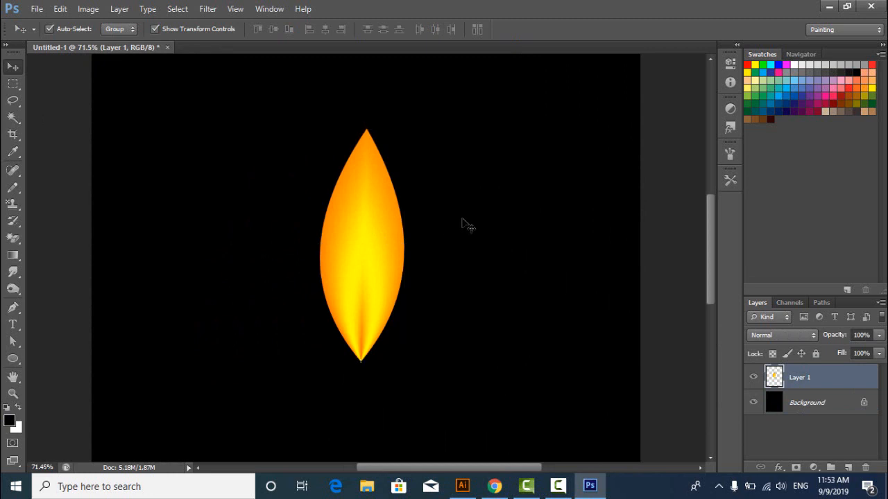
{"action": "left_click", "coordinate": [367, 231]}
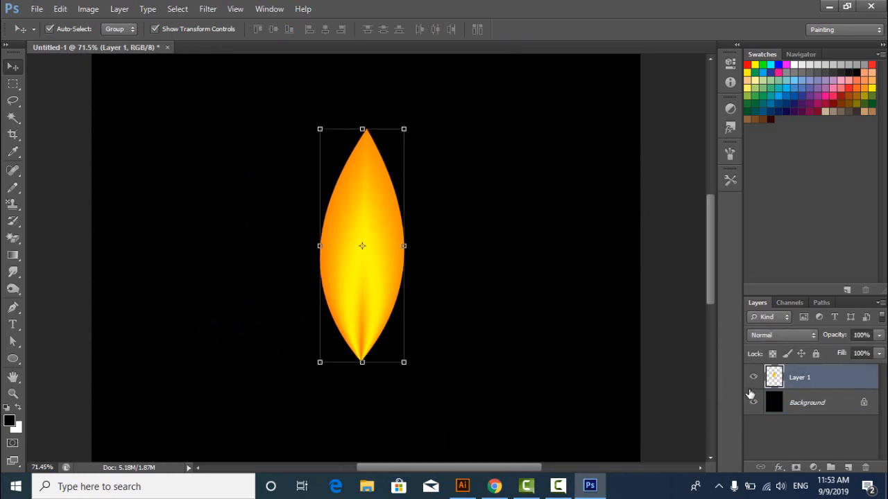
{"action": "key", "text": "ctrl+j"}
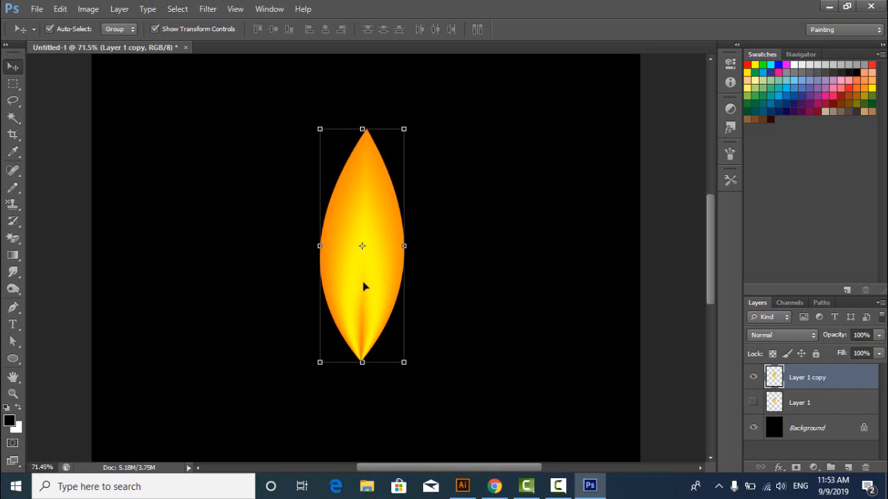
Warp the flame on Layer 1 copy so its tip leans to the right and its left side curves slightly inward
{"action": "key", "text": "ctrl+t"}
{"action": "right_click", "coordinate": [355, 203]}
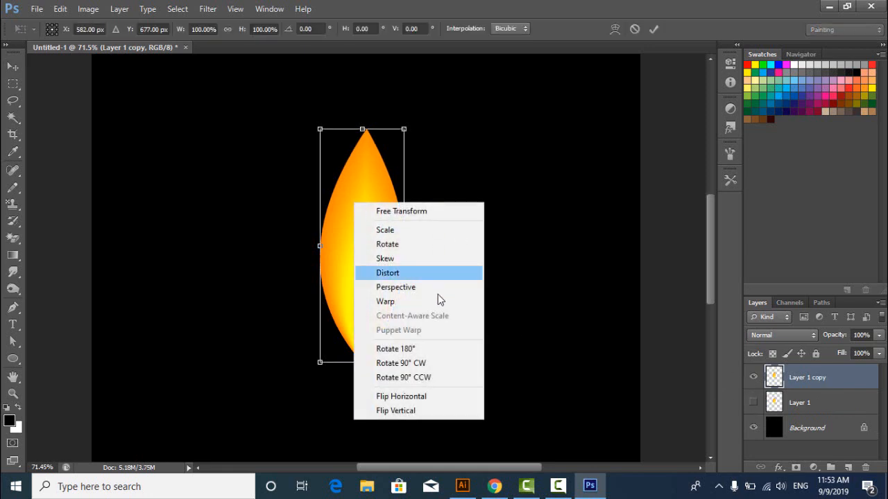
{"action": "left_click", "coordinate": [385, 302]}
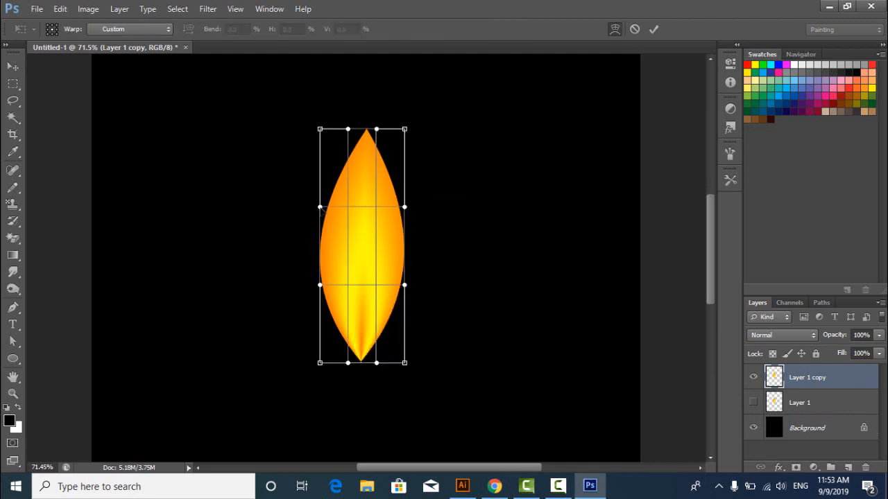
{"action": "left_click_drag", "start_coordinate": [321, 208], "coordinate": [326, 213]}
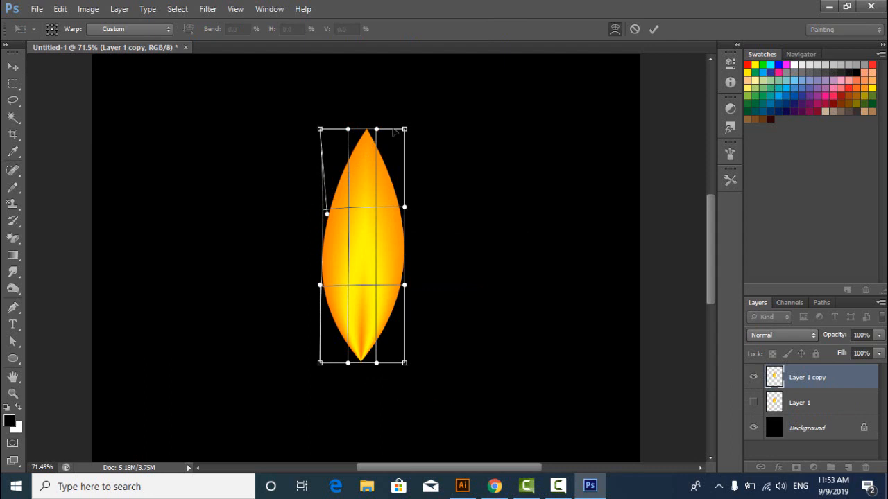
{"action": "left_click_drag", "start_coordinate": [406, 131], "coordinate": [433, 134]}
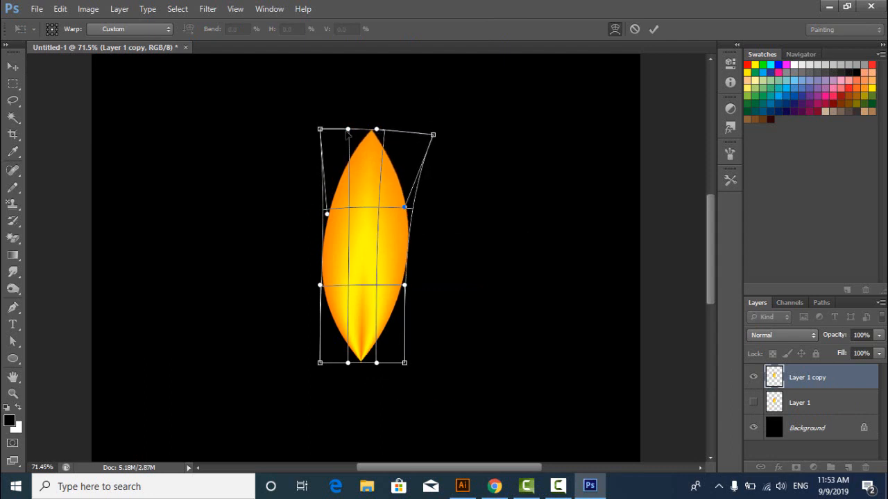
{"action": "left_click_drag", "start_coordinate": [349, 130], "coordinate": [390, 129]}
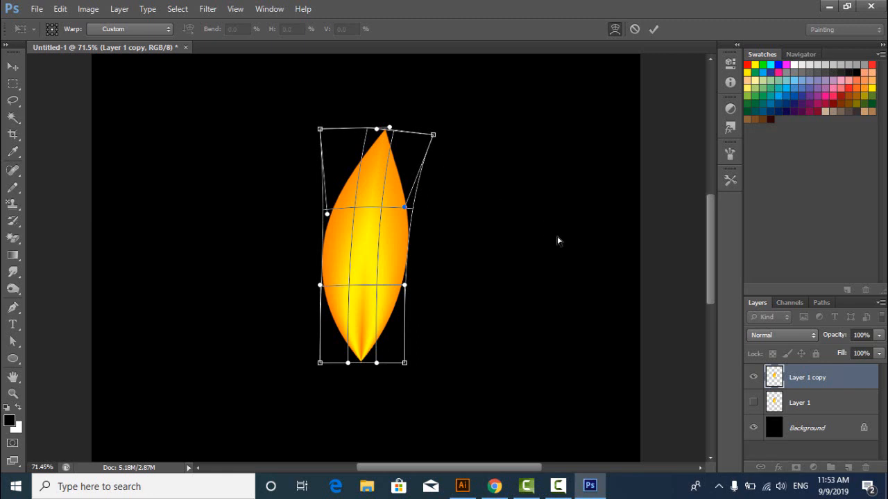
{"action": "key", "text": "Return"}
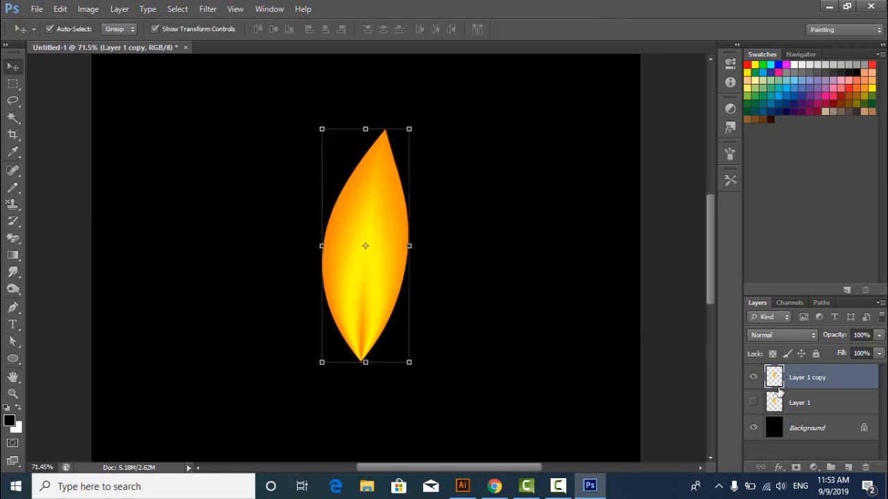
Warp a duplicate of the bent flame, with Layer 1 copy hidden, pulling its right side deeply inward and its tip further right
{"action": "key", "text": "ctrl+j"}
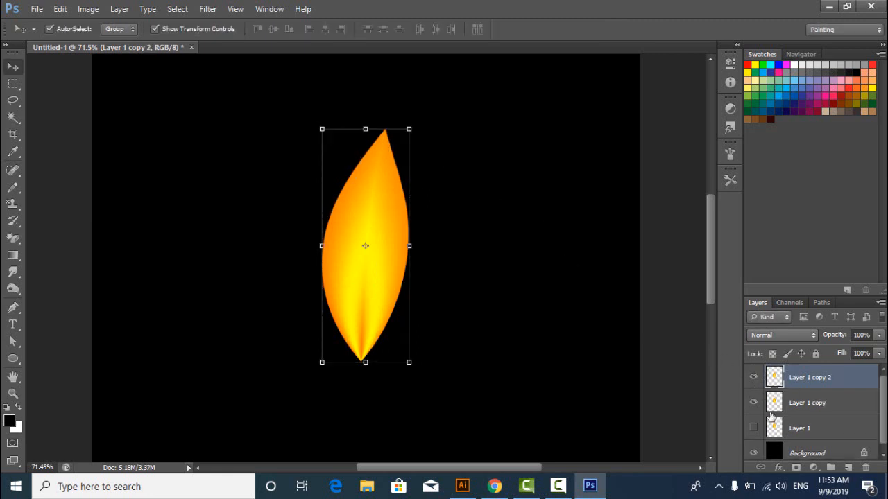
{"action": "left_click", "coordinate": [754, 403]}
{"action": "key", "text": "ctrl+t"}
{"action": "right_click", "coordinate": [368, 193]}
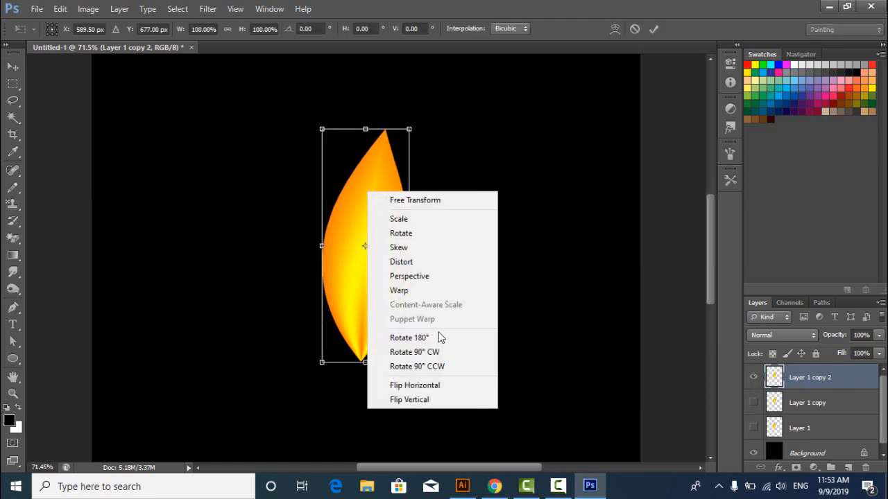
{"action": "left_click", "coordinate": [400, 291]}
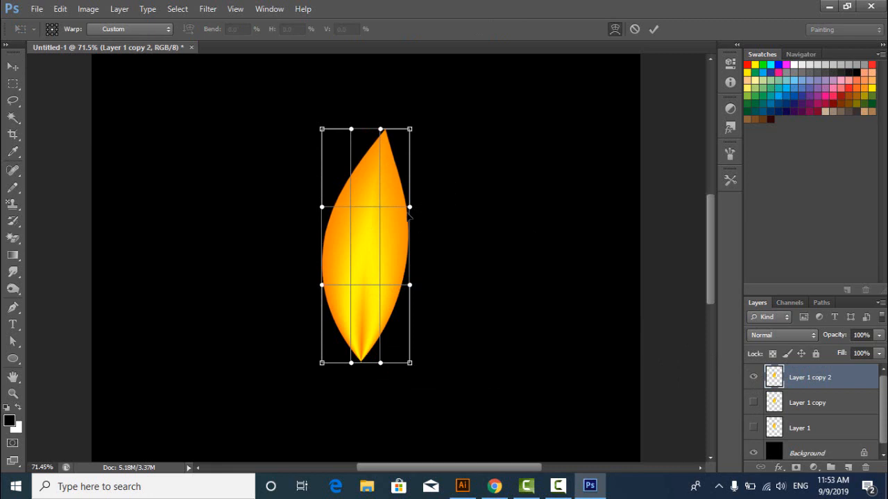
{"action": "left_click_drag", "start_coordinate": [409, 213], "coordinate": [389, 211]}
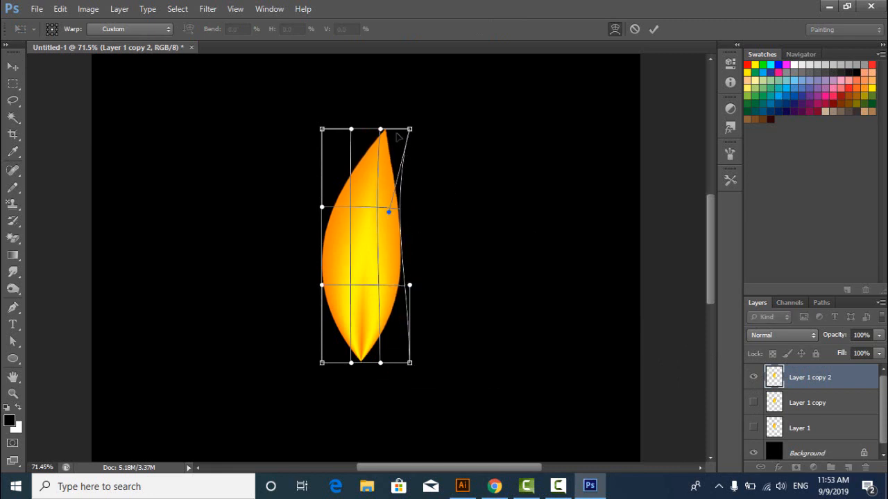
{"action": "left_click_drag", "start_coordinate": [410, 130], "coordinate": [425, 134]}
{"action": "left_click_drag", "start_coordinate": [351, 130], "coordinate": [368, 133]}
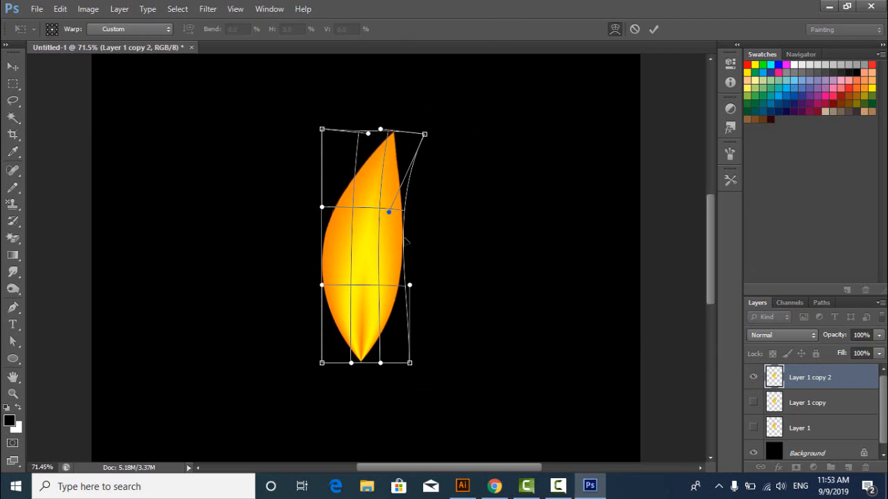
{"action": "left_click_drag", "start_coordinate": [387, 213], "coordinate": [349, 239]}
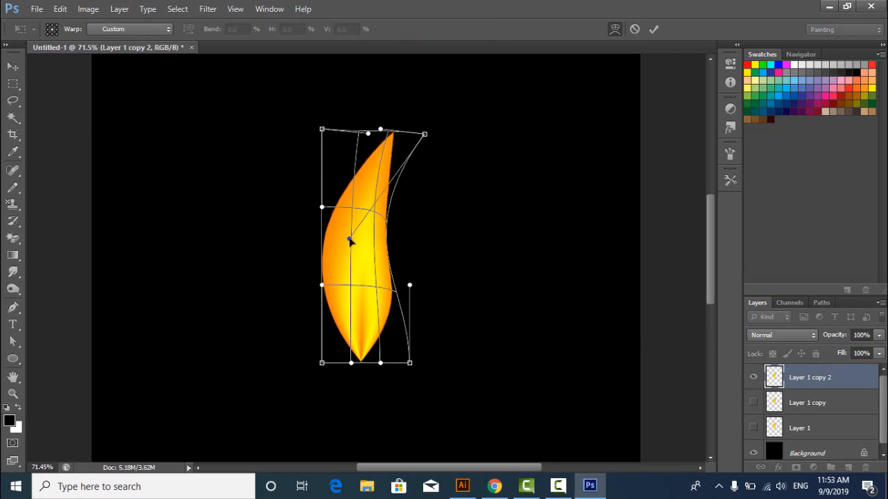
{"action": "key", "text": "Return"}
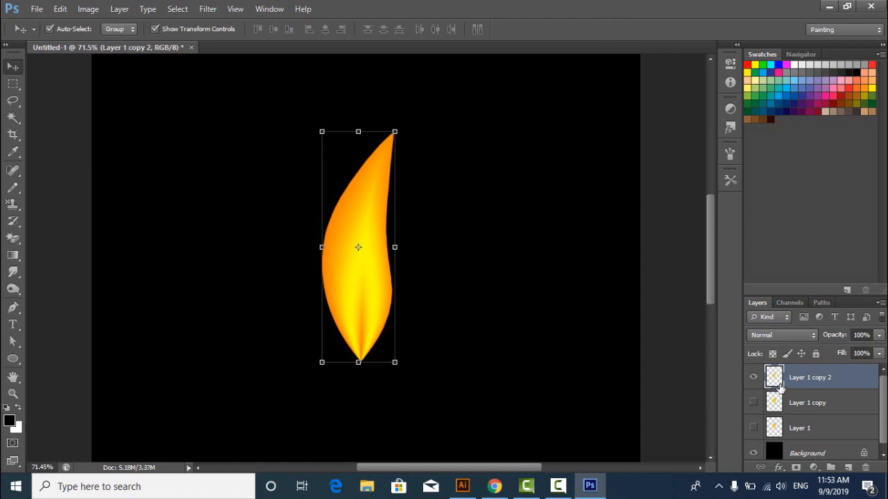
Duplicate the flame on Layer 1 copy 2 and hide Layer 1 copy 2
{"action": "key", "text": "ctrl+j"}
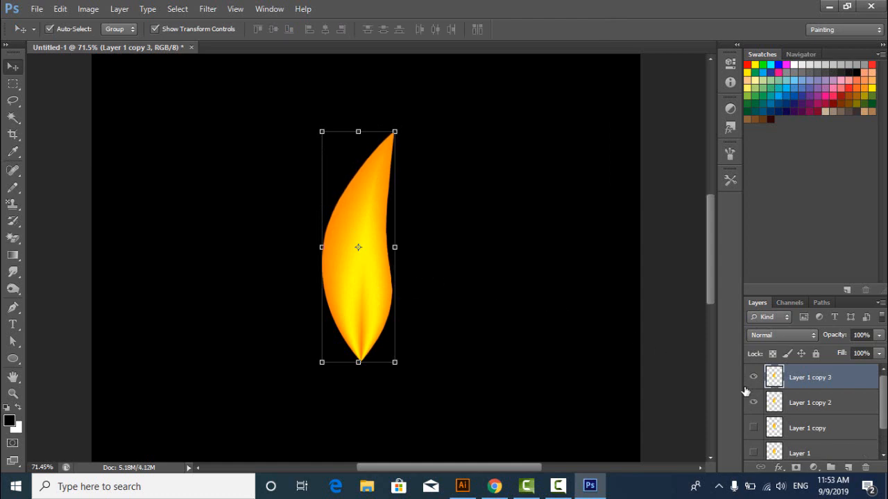
{"action": "right_click", "coordinate": [368, 270]}
{"action": "left_click", "coordinate": [344, 222]}
Warp the flame on Layer 1 copy 3, moving its tip slightly left, easing its right side outward and curving its upper left side inward
{"action": "key", "text": "ctrl+t"}
{"action": "right_click", "coordinate": [345, 222]}
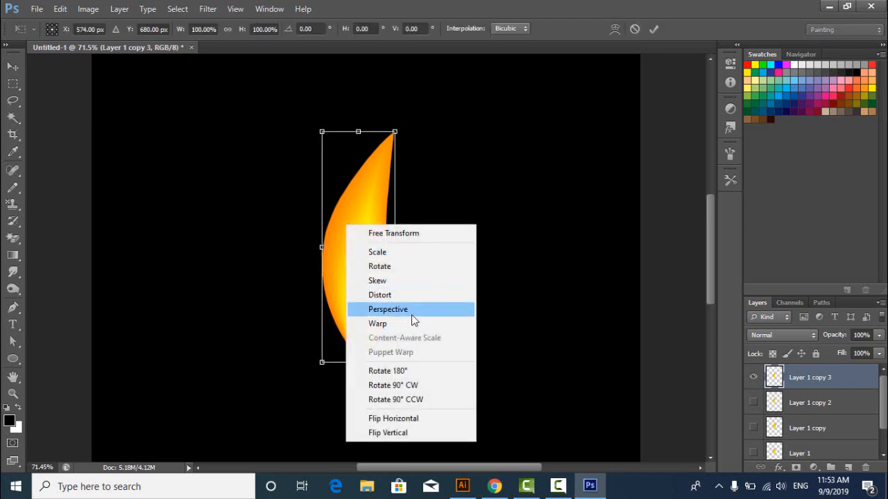
{"action": "left_click", "coordinate": [412, 315]}
{"action": "right_click", "coordinate": [371, 212]}
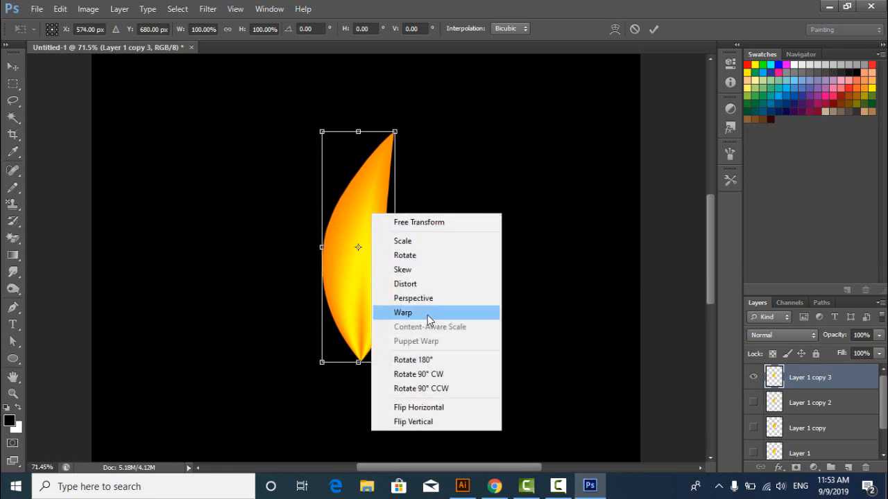
{"action": "left_click", "coordinate": [428, 320]}
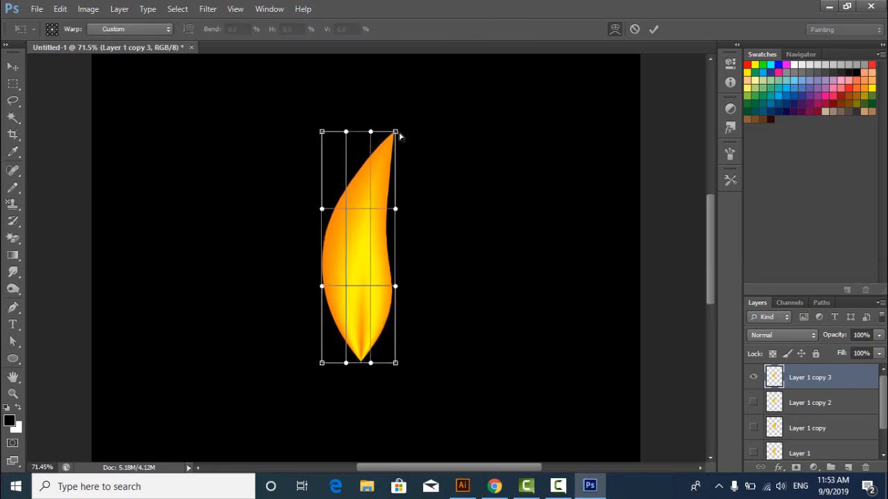
{"action": "left_click_drag", "start_coordinate": [392, 136], "coordinate": [384, 132]}
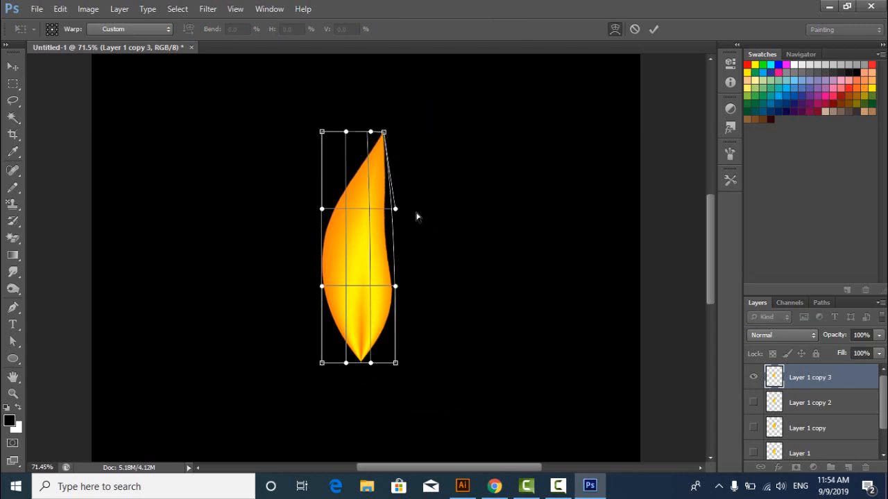
{"action": "left_click_drag", "start_coordinate": [395, 208], "coordinate": [409, 212]}
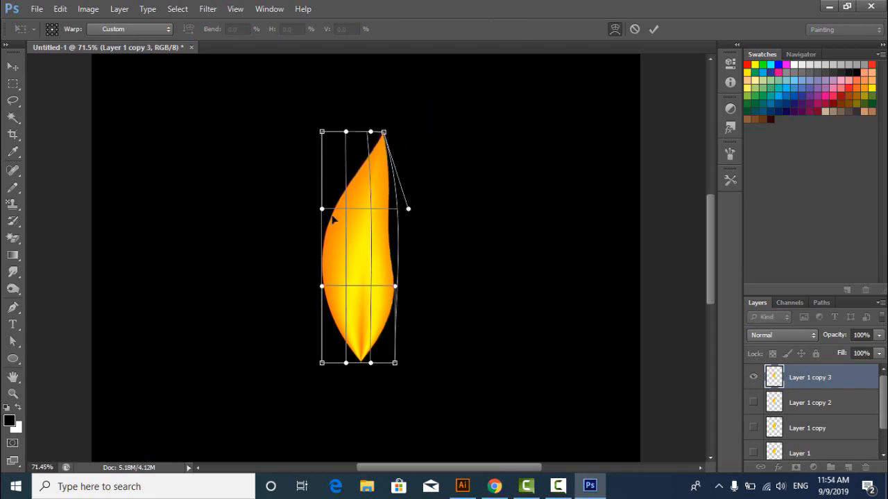
{"action": "left_click_drag", "start_coordinate": [324, 210], "coordinate": [337, 216]}
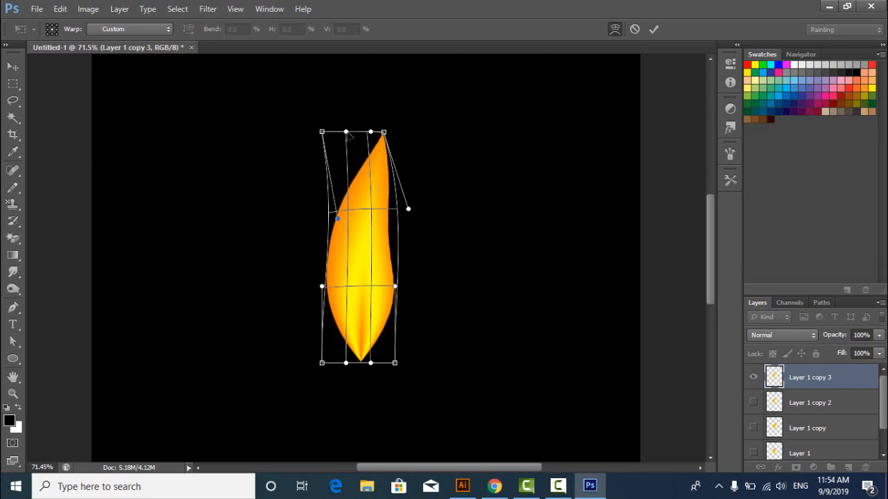
{"action": "left_click_drag", "start_coordinate": [340, 133], "coordinate": [350, 138]}
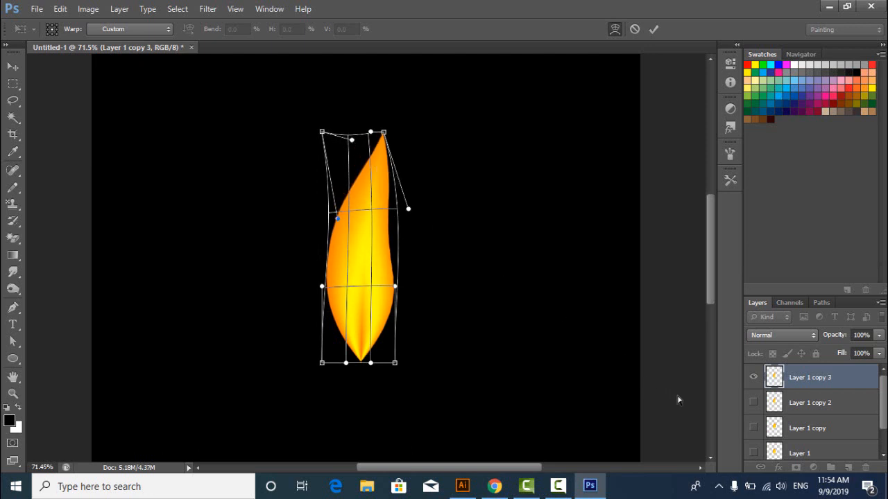
{"action": "key", "text": "Return"}
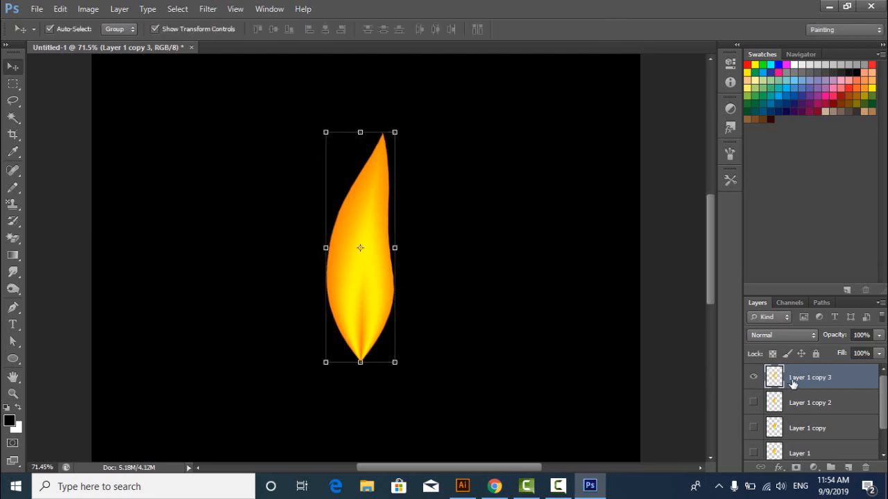
Warp a duplicate of the flame, with Layer 1 copy 3 hidden, so its tip curls left above a narrowed left side and rounded right side
{"action": "key", "text": "ctrl+j"}
{"action": "key", "text": "ctrl+t"}
{"action": "right_click", "coordinate": [354, 215]}
{"action": "left_click", "coordinate": [407, 315]}
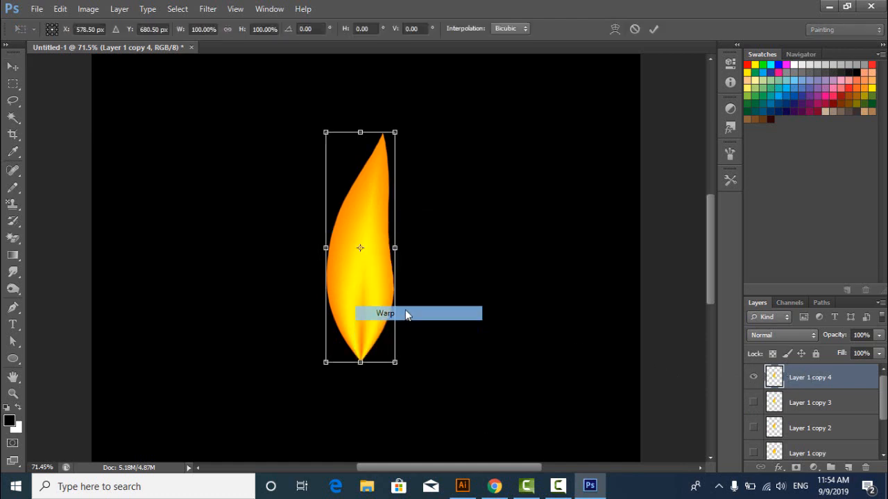
{"action": "left_click_drag", "start_coordinate": [396, 209], "coordinate": [410, 211]}
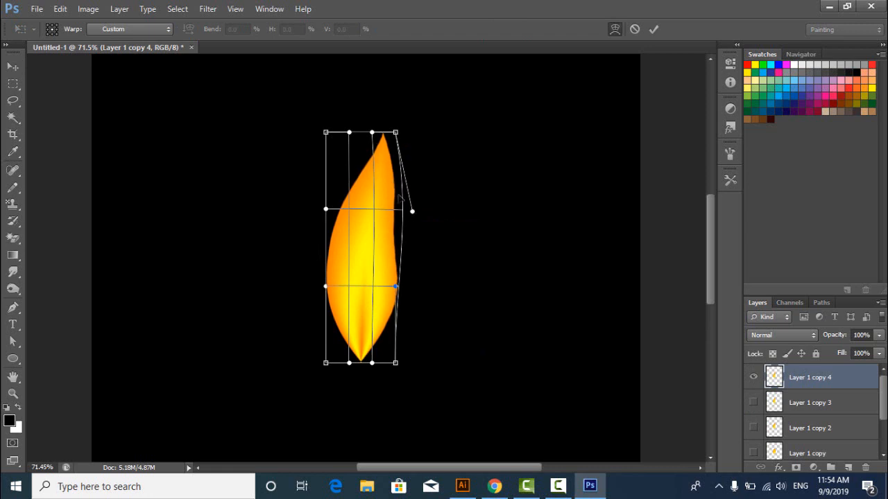
{"action": "left_click_drag", "start_coordinate": [373, 133], "coordinate": [353, 134]}
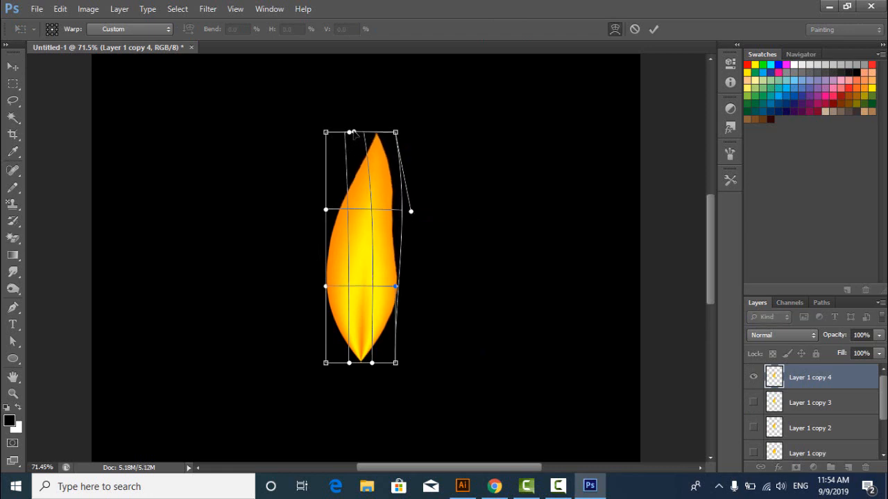
{"action": "left_click_drag", "start_coordinate": [326, 210], "coordinate": [345, 212]}
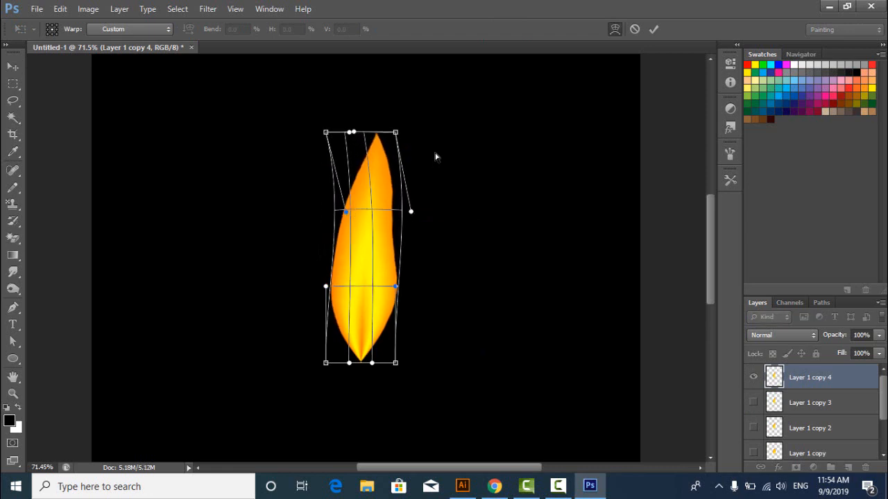
{"action": "left_click_drag", "start_coordinate": [395, 133], "coordinate": [341, 132]}
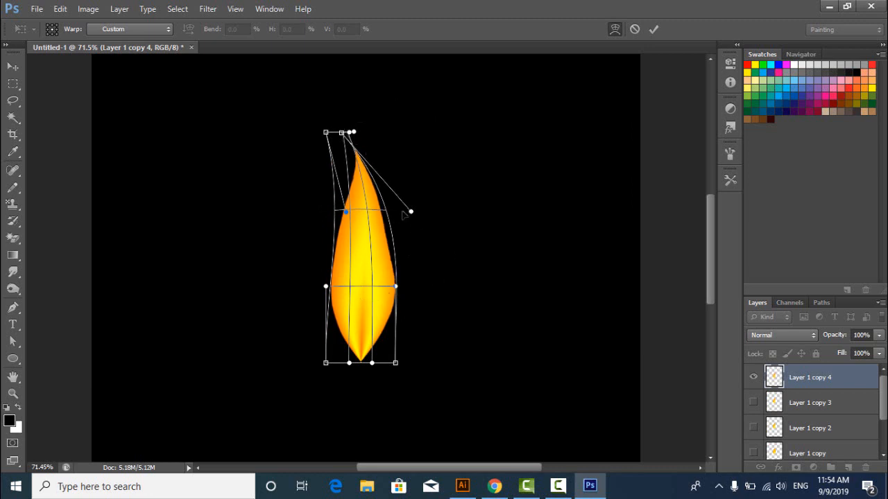
{"action": "left_click_drag", "start_coordinate": [412, 215], "coordinate": [427, 215]}
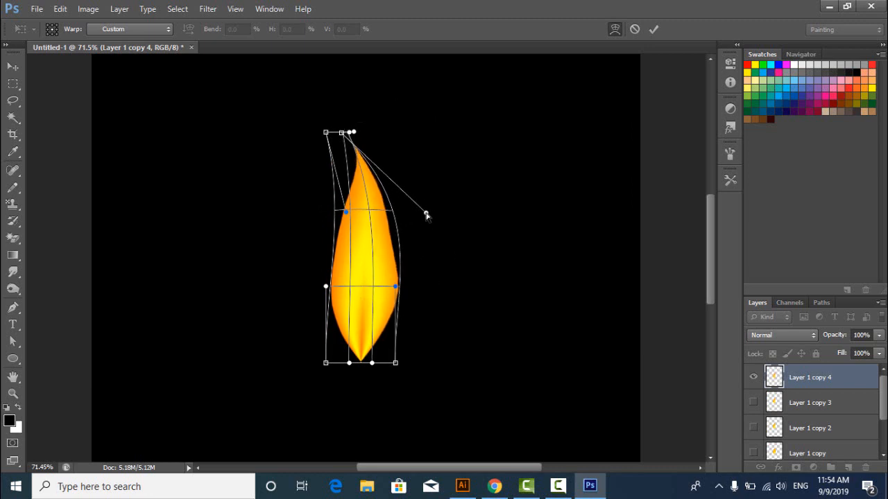
{"action": "key", "text": "Return"}
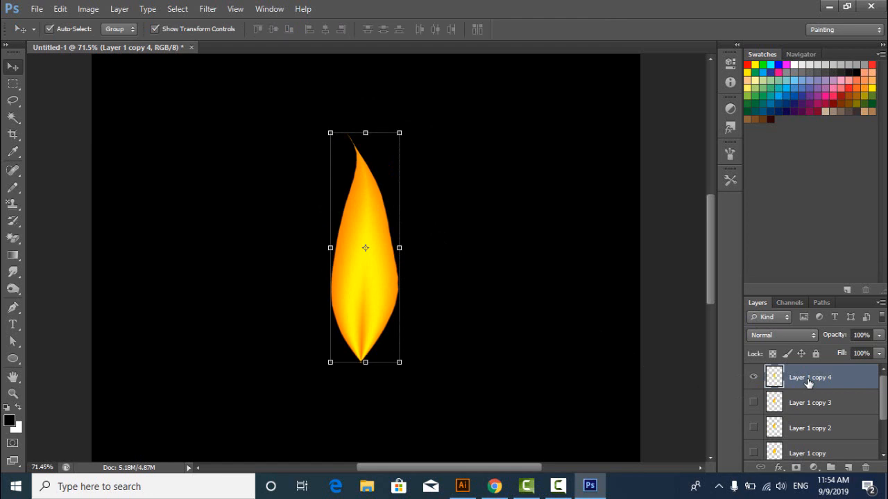
Duplicate the flame on Layer 1 copy 4 and hide Layer 1 copy 4
{"action": "key", "text": "ctrl+j"}
{"action": "left_click", "coordinate": [754, 402]}
{"action": "right_click", "coordinate": [356, 203]}
{"action": "left_click", "coordinate": [408, 212]}
Warp the flame on Layer 1 copy 5, curving its upper left side deeply inward and bulging its right side outward, and apply the transformation
{"action": "key", "text": "ctrl+t"}
{"action": "right_click", "coordinate": [377, 220]}
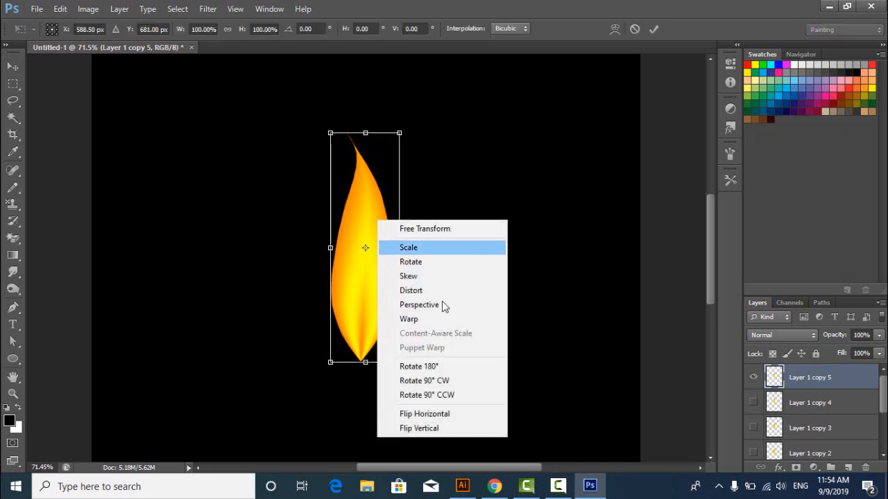
{"action": "left_click", "coordinate": [425, 316]}
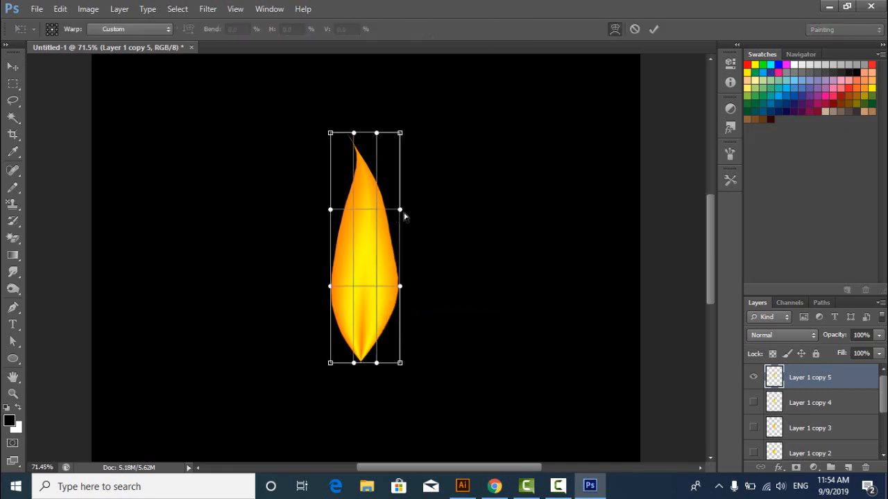
{"action": "left_click_drag", "start_coordinate": [401, 211], "coordinate": [407, 212]}
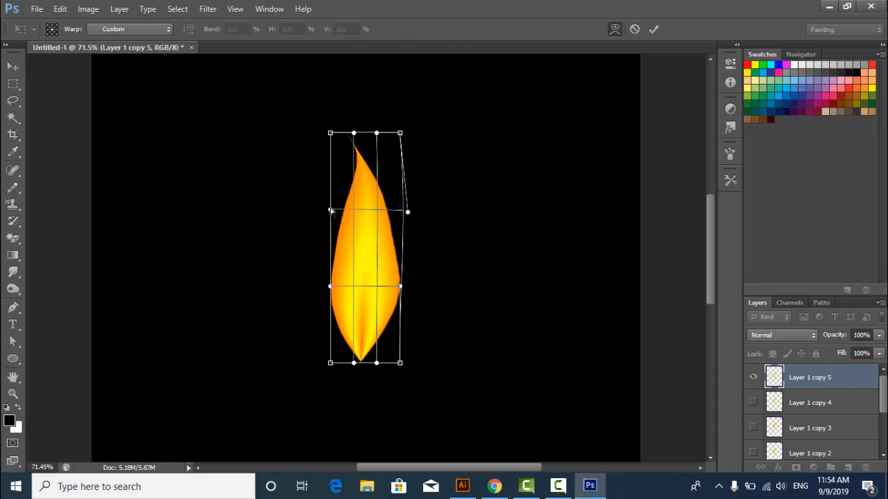
{"action": "left_click_drag", "start_coordinate": [330, 211], "coordinate": [352, 215]}
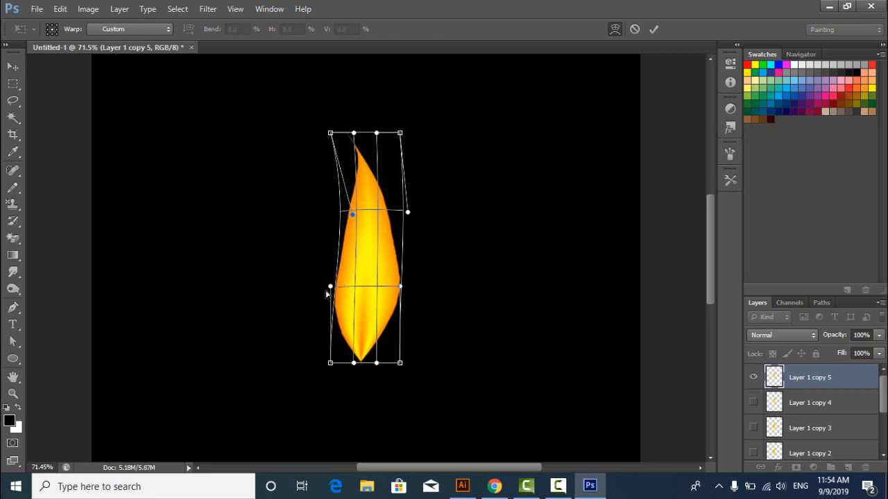
{"action": "left_click_drag", "start_coordinate": [331, 287], "coordinate": [317, 279]}
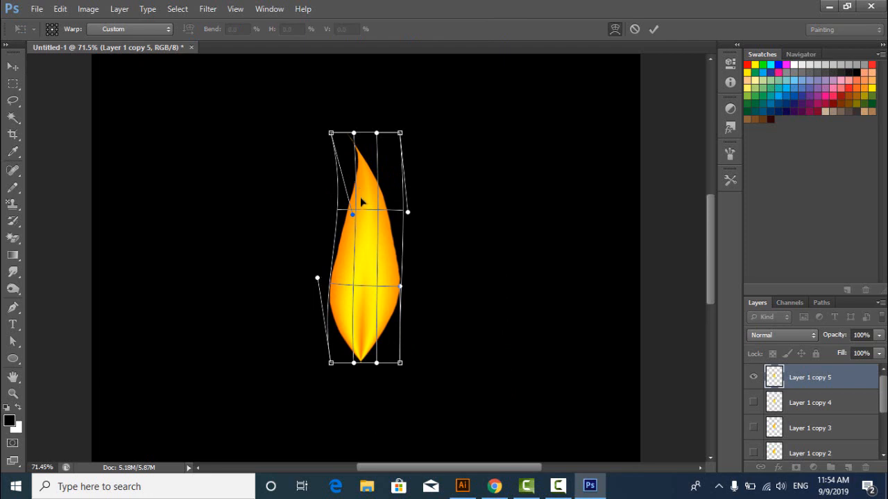
{"action": "left_click_drag", "start_coordinate": [352, 217], "coordinate": [420, 196]}
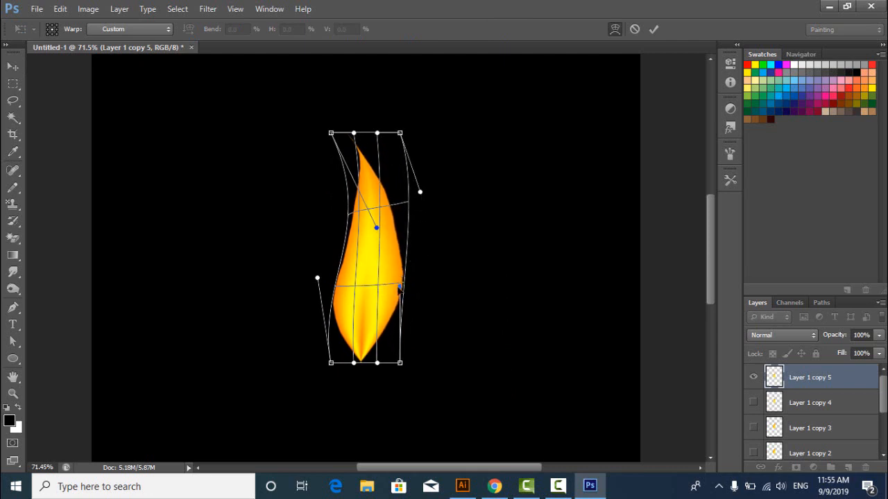
{"action": "left_click_drag", "start_coordinate": [401, 287], "coordinate": [407, 302]}
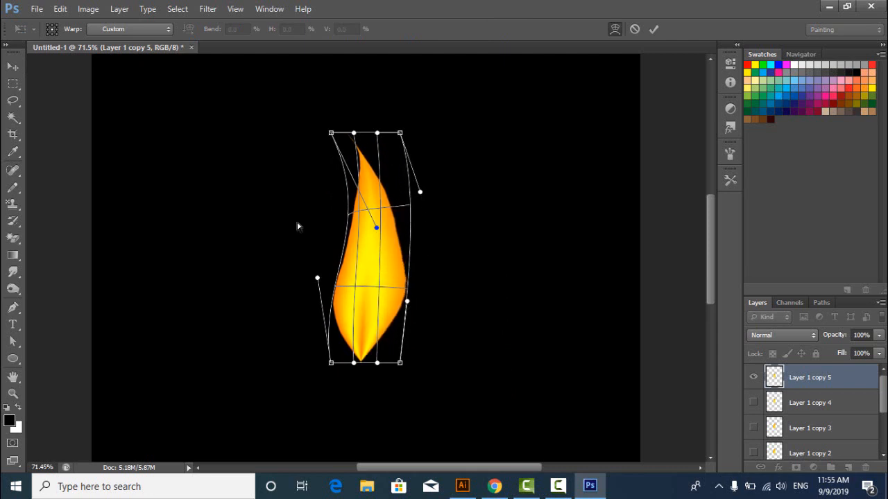
{"action": "left_click", "coordinate": [13, 66]}
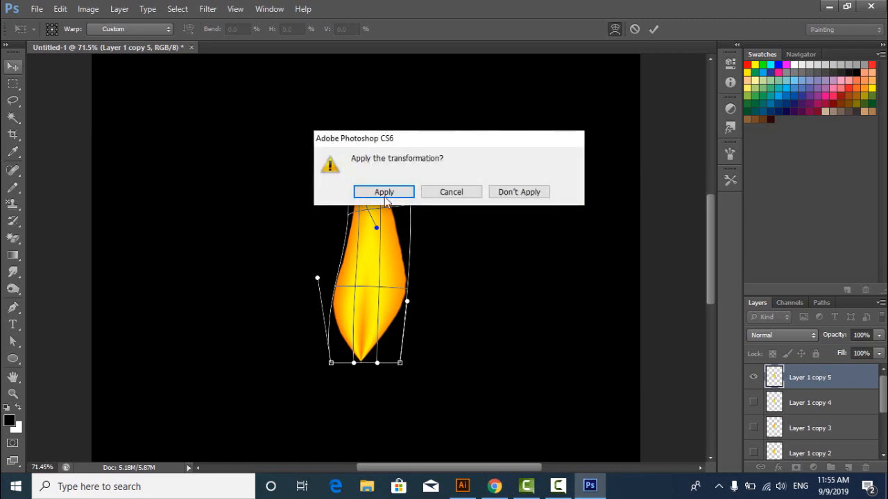
{"action": "left_click", "coordinate": [385, 192]}
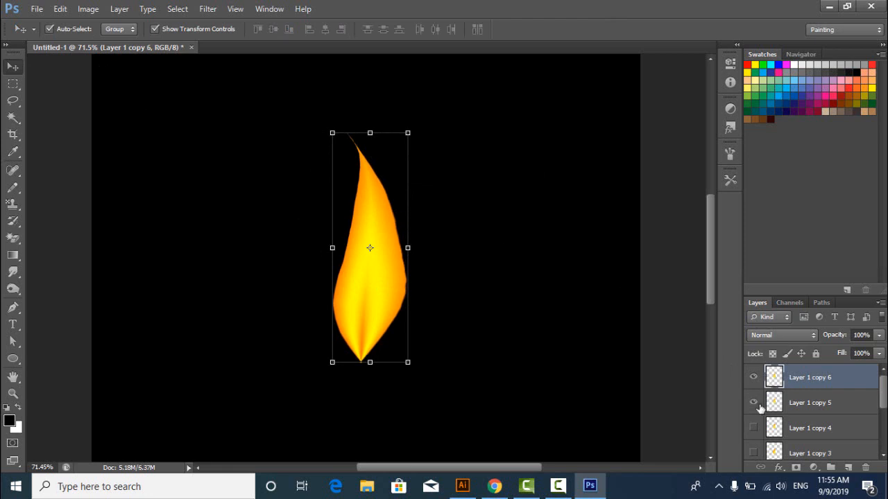
Warp a duplicate of the flame, with Layer 1 copy 5 hidden, bulging its lower left side outward, pulling its right side inward and lowering its tip slightly
{"action": "left_click", "coordinate": [754, 402]}
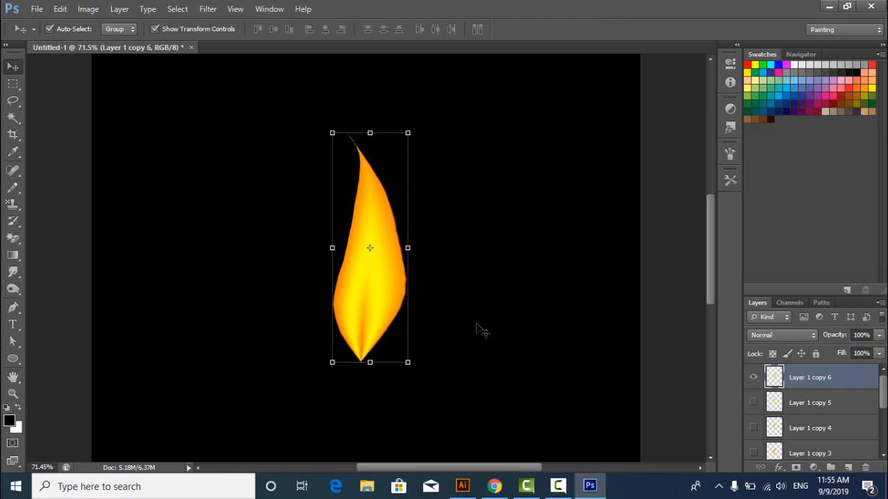
{"action": "key", "text": "ctrl+t"}
{"action": "right_click", "coordinate": [374, 235]}
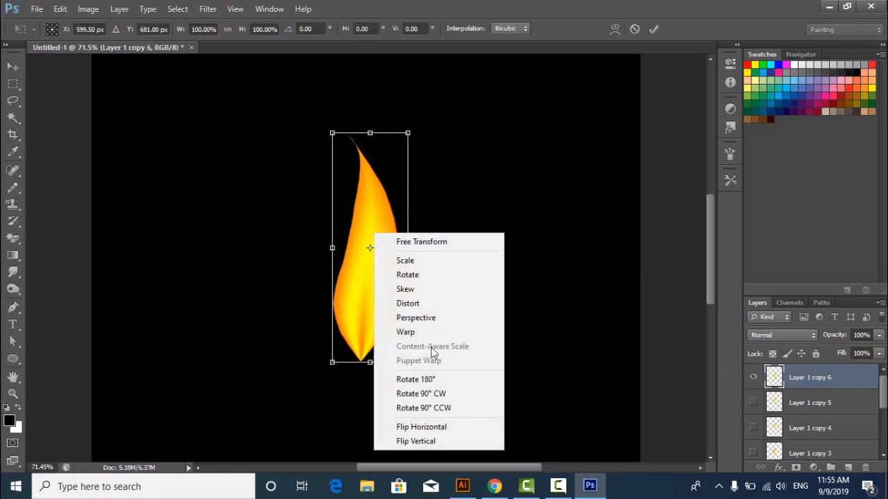
{"action": "left_click", "coordinate": [412, 332]}
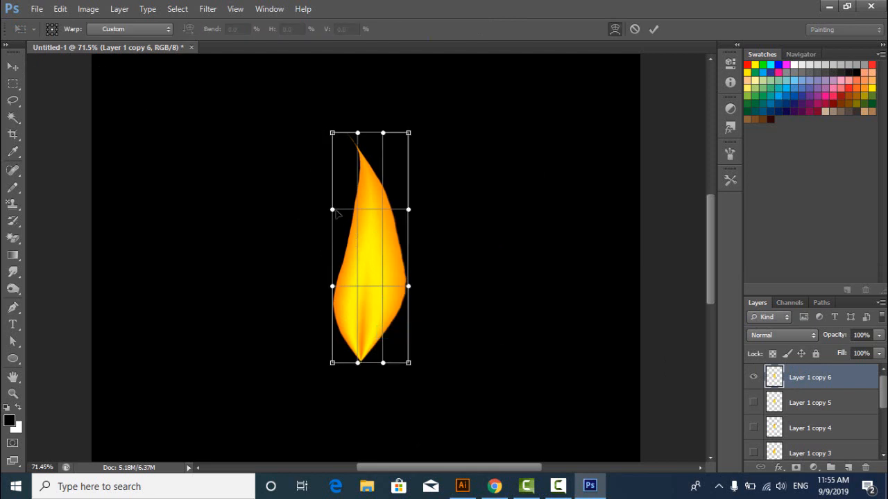
{"action": "left_click_drag", "start_coordinate": [332, 211], "coordinate": [311, 211]}
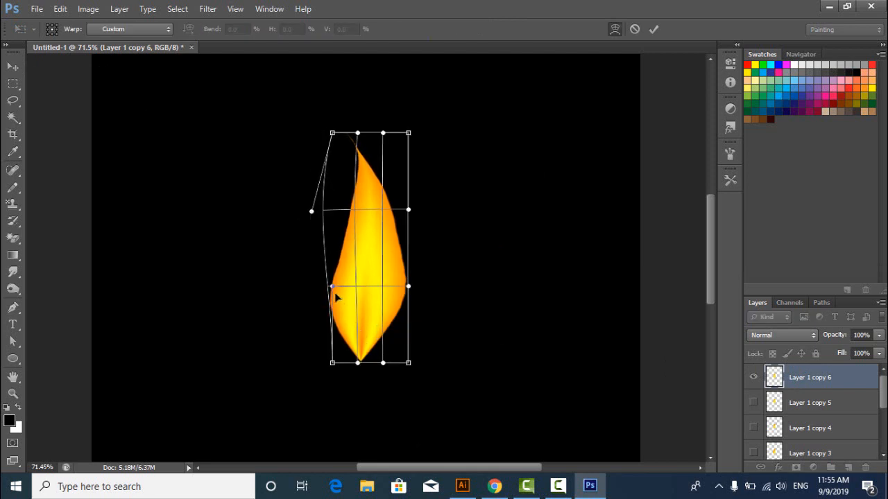
{"action": "left_click_drag", "start_coordinate": [333, 287], "coordinate": [326, 262]}
{"action": "left_click_drag", "start_coordinate": [408, 210], "coordinate": [390, 213]}
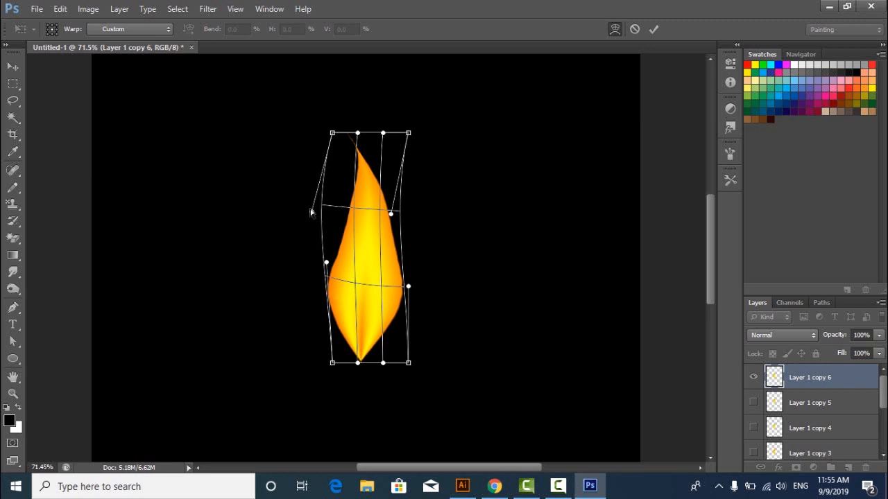
{"action": "left_click_drag", "start_coordinate": [311, 212], "coordinate": [310, 220]}
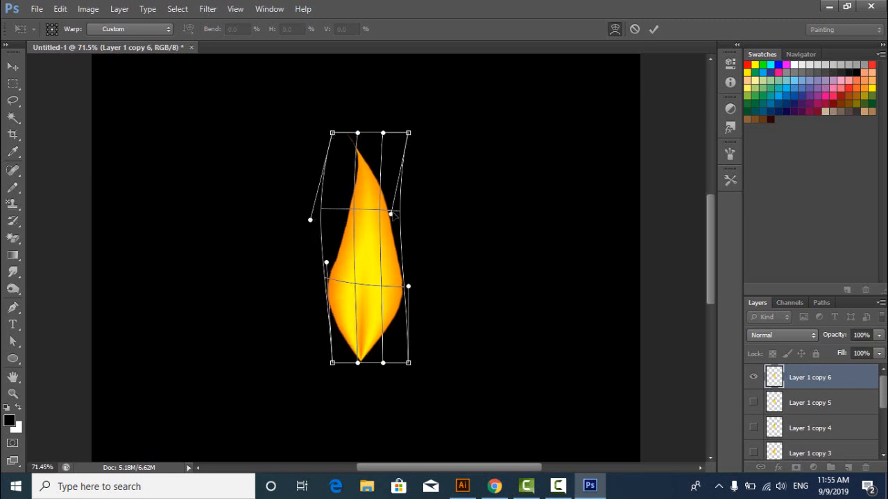
{"action": "left_click_drag", "start_coordinate": [392, 214], "coordinate": [381, 188]}
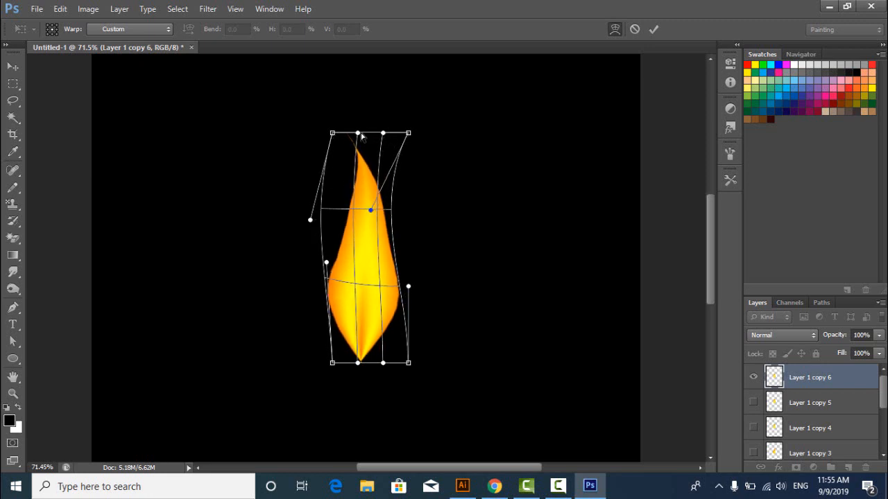
{"action": "mouse_move", "coordinate": [357, 133]}
{"action": "left_mouse_down"}
{"action": "mouse_move", "coordinate": [369, 140]}
{"action": "mouse_move", "coordinate": [355, 147]}
{"action": "left_mouse_up"}
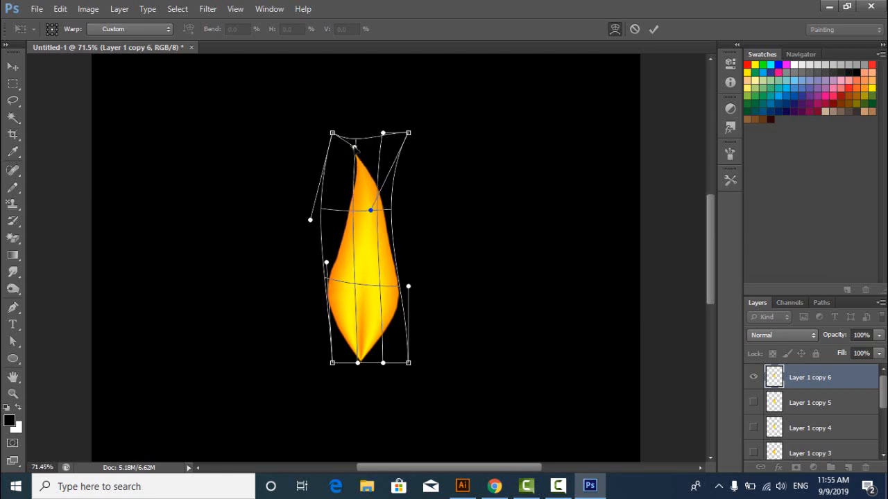
{"action": "left_click_drag", "start_coordinate": [372, 212], "coordinate": [353, 221]}
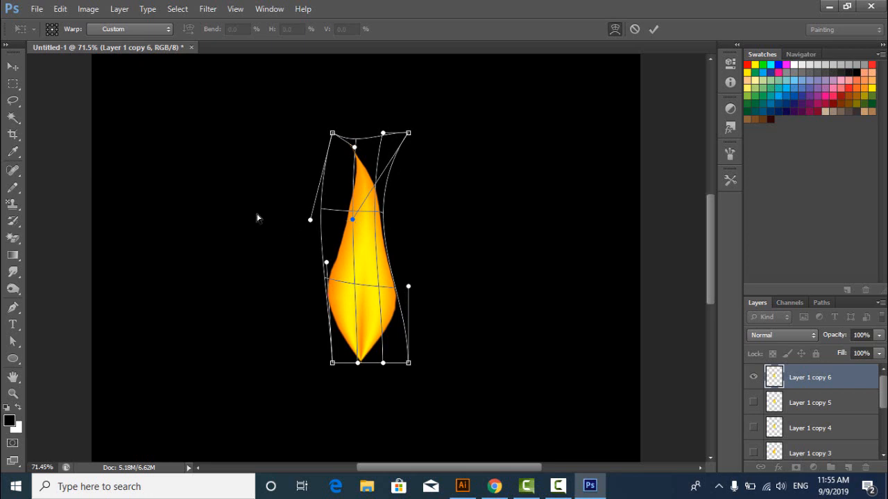
{"action": "key", "text": "Return"}
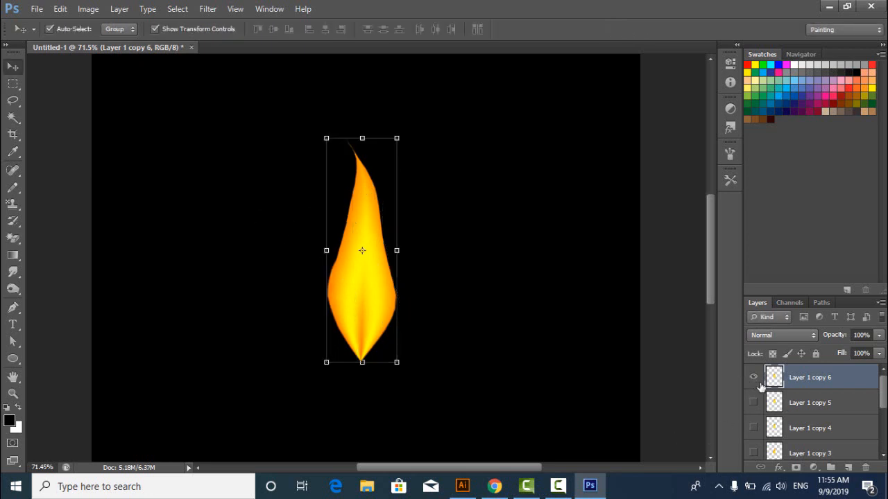
{"action": "left_click_drag", "start_coordinate": [882, 402], "coordinate": [886, 469]}
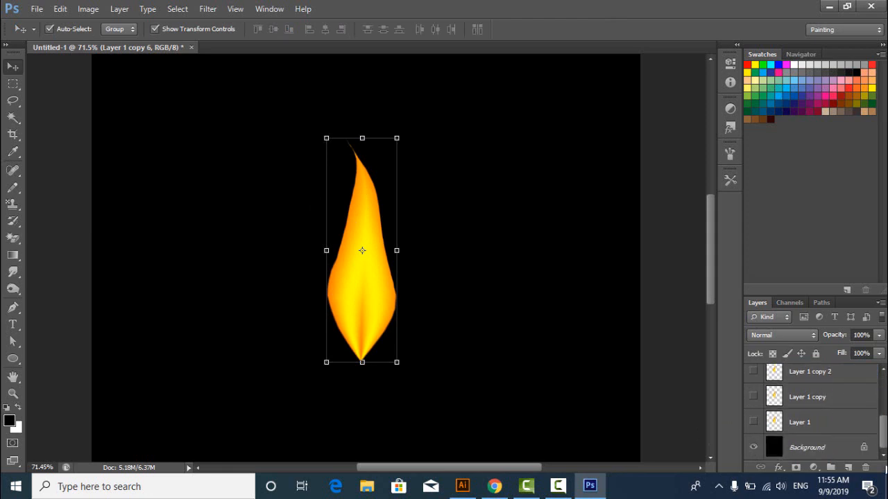
{"action": "left_click", "coordinate": [819, 399]}
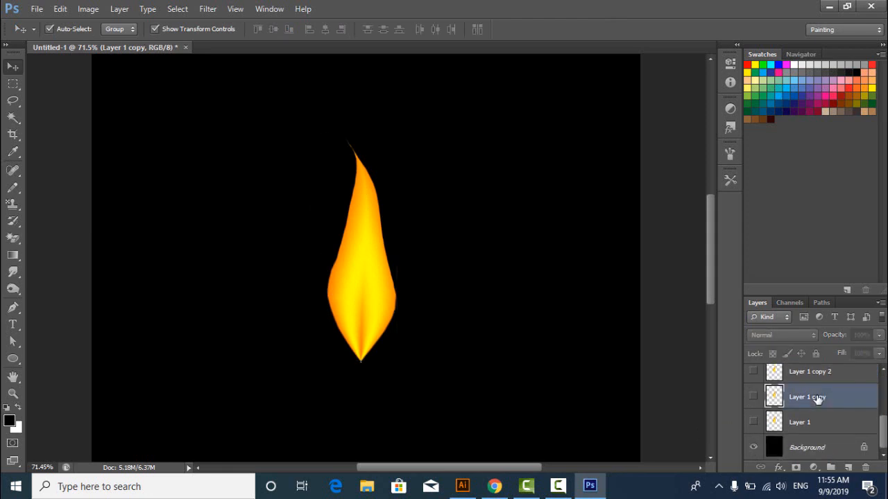
{"action": "scroll", "coordinate": [820, 399], "scroll_direction": "up", "scroll_amount": 1}
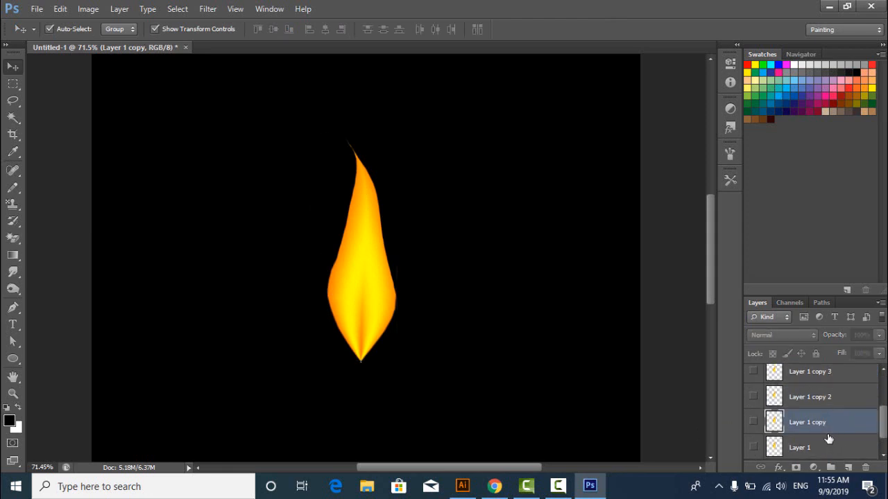
{"action": "left_click_drag", "start_coordinate": [885, 425], "coordinate": [875, 366]}
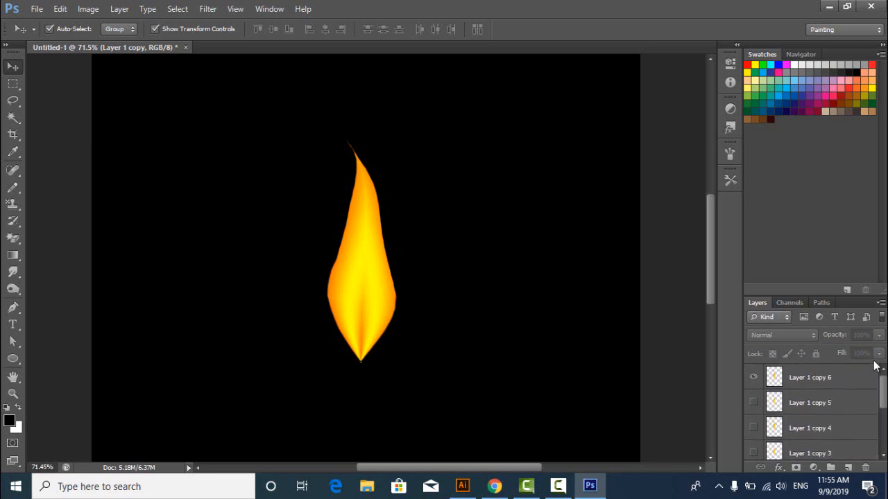
Duplicate the flame on Layer 1 copy 6, hide Layer 1 copy 6 and make the new copy active
{"action": "left_click", "coordinate": [785, 375]}
{"action": "left_click", "coordinate": [754, 378]}
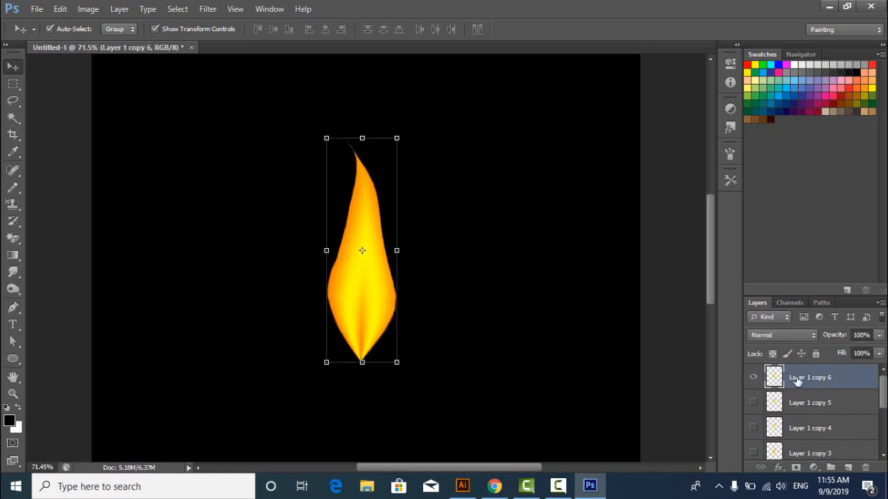
{"action": "key", "text": "ctrl+j"}
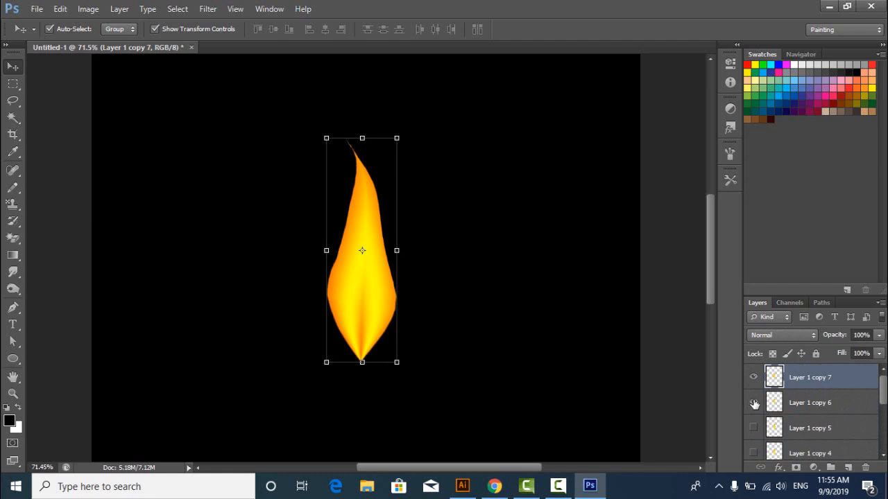
{"action": "left_click", "coordinate": [754, 403]}
{"action": "left_click", "coordinate": [810, 396]}
{"action": "left_click", "coordinate": [824, 377]}
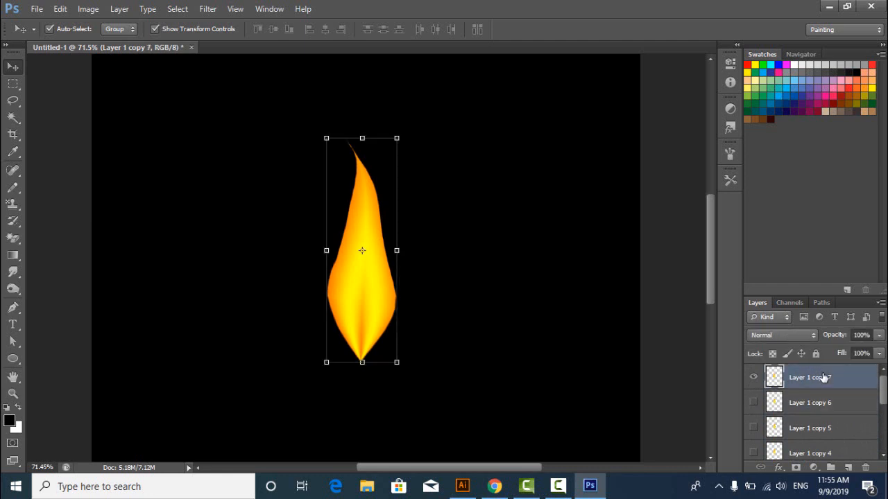
Warp the flame on Layer 1 copy 7, straightening its tip, curving its upper right side inward and bulging its lower right side outward
{"action": "key", "text": "ctrl+t"}
{"action": "right_click", "coordinate": [367, 214]}
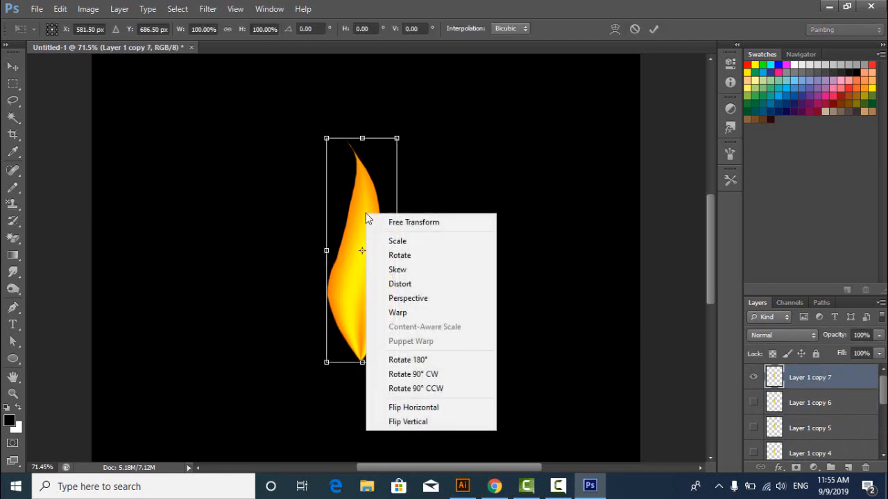
{"action": "left_click", "coordinate": [398, 312]}
{"action": "mouse_move", "coordinate": [397, 214]}
{"action": "left_mouse_down"}
{"action": "mouse_move", "coordinate": [406, 215]}
{"action": "mouse_move", "coordinate": [387, 223]}
{"action": "left_mouse_up"}
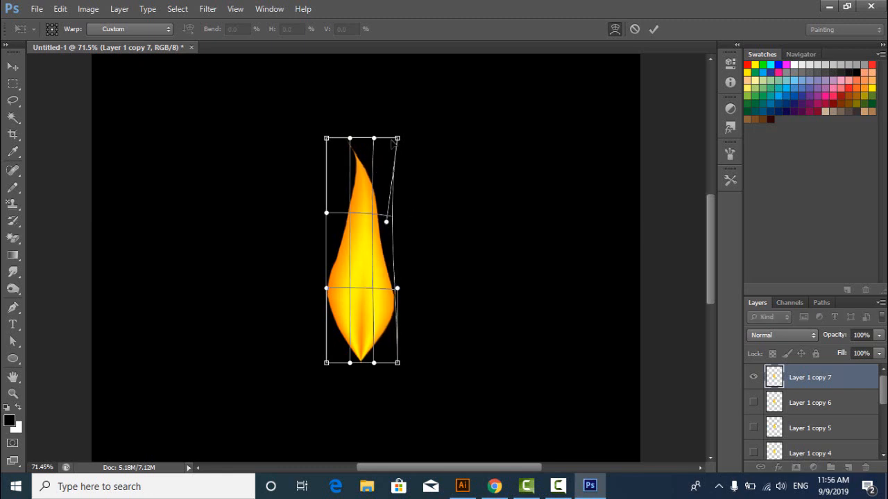
{"action": "left_click_drag", "start_coordinate": [399, 140], "coordinate": [408, 142]}
{"action": "left_click_drag", "start_coordinate": [327, 139], "coordinate": [373, 140]}
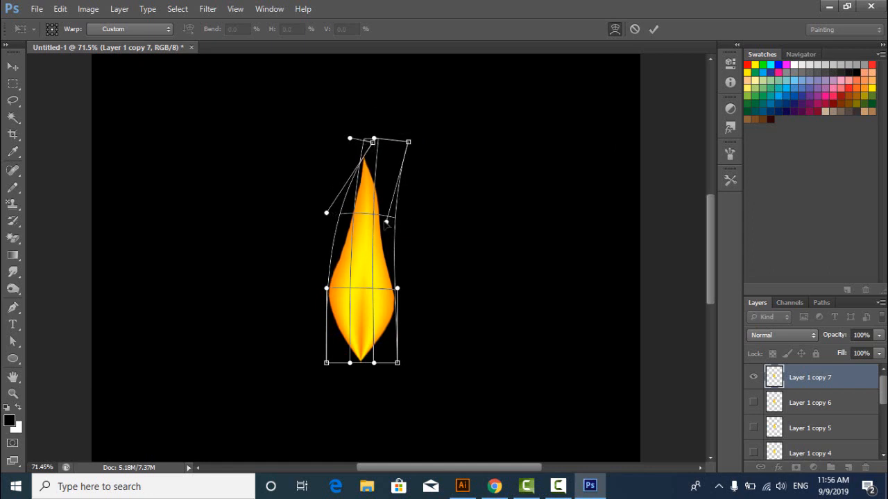
{"action": "left_click_drag", "start_coordinate": [386, 223], "coordinate": [328, 243]}
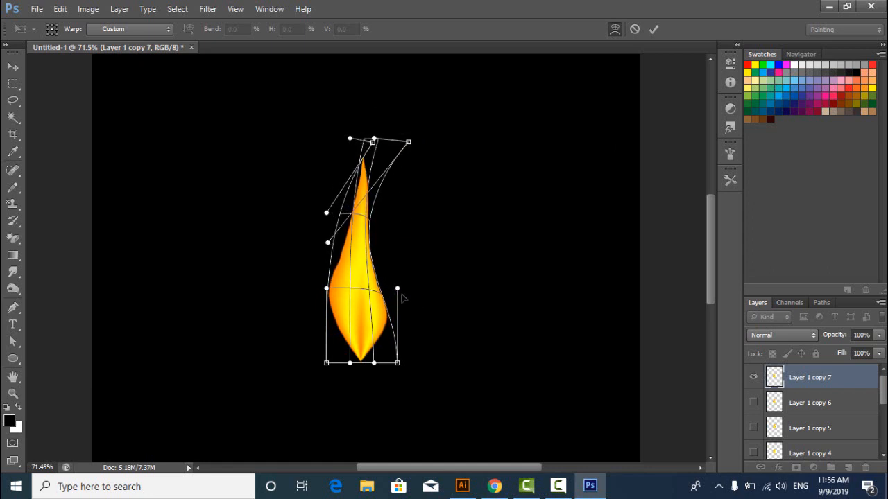
{"action": "left_click_drag", "start_coordinate": [398, 290], "coordinate": [424, 257]}
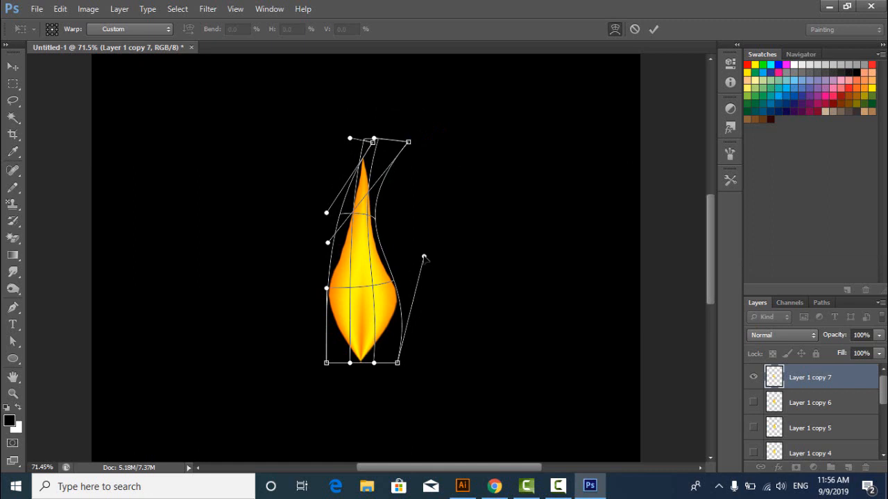
Lean the tip of the warped flame to the right, widen its lower sides slightly and apply the warp
{"action": "left_click_drag", "start_coordinate": [374, 141], "coordinate": [430, 154]}
{"action": "left_click_drag", "start_coordinate": [351, 139], "coordinate": [374, 142]}
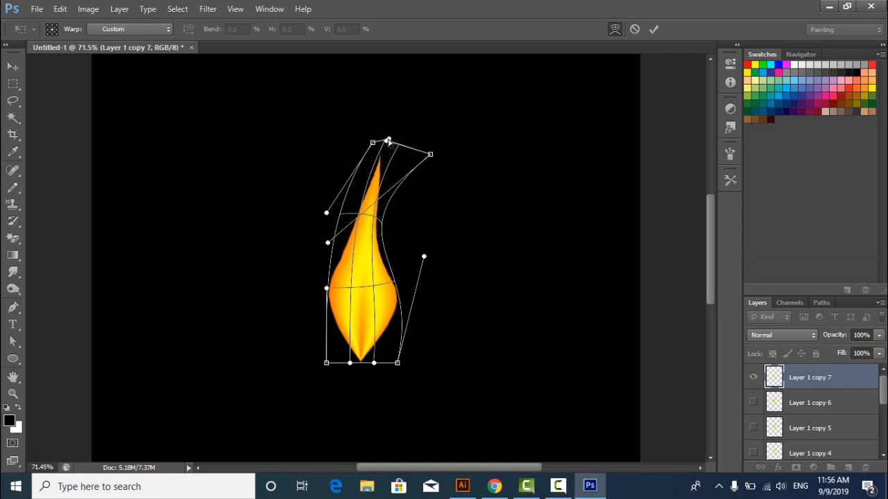
{"action": "left_click_drag", "start_coordinate": [327, 213], "coordinate": [317, 197]}
{"action": "left_click_drag", "start_coordinate": [328, 242], "coordinate": [337, 186]}
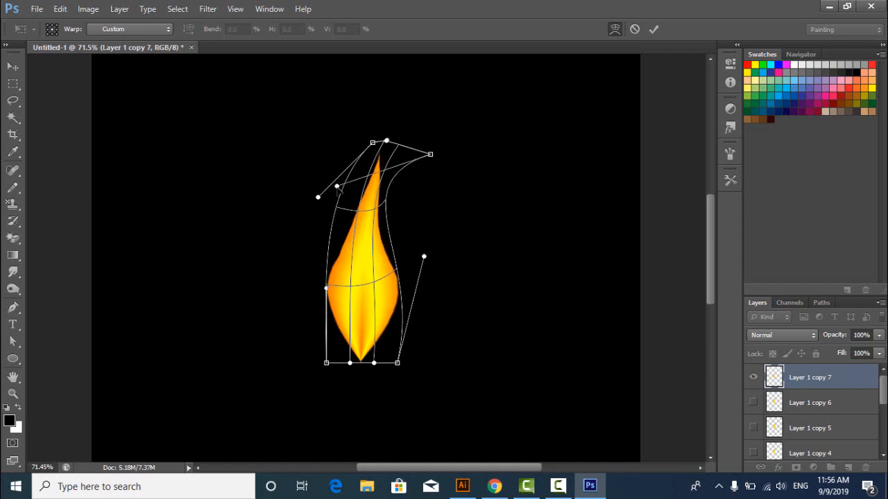
{"action": "left_click_drag", "start_coordinate": [427, 258], "coordinate": [430, 262]}
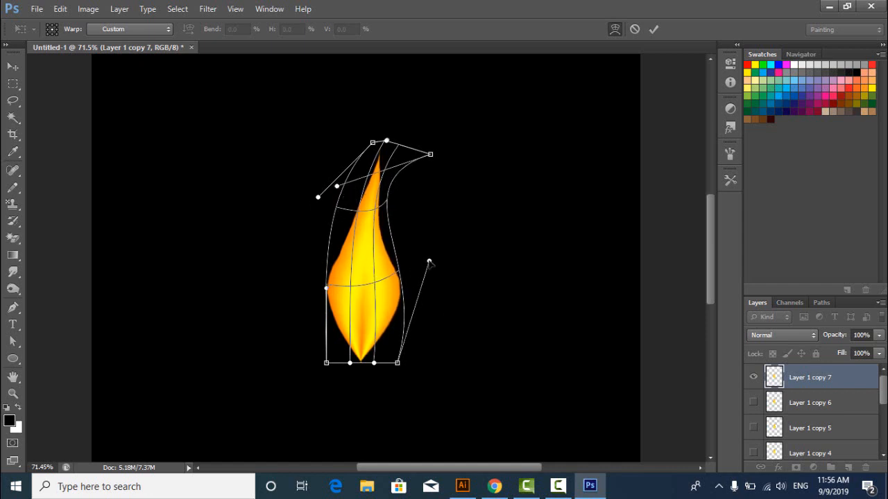
{"action": "key", "text": "Return"}
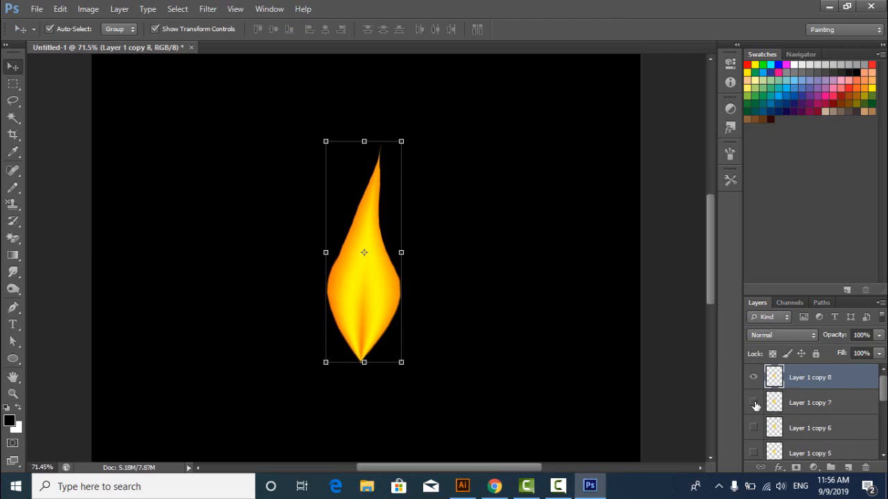
Warp a duplicate of the flame, with Layer 1 copy 7 hidden, lowering its tip and curling it left above a slimmer left side
{"action": "left_click", "coordinate": [753, 403]}
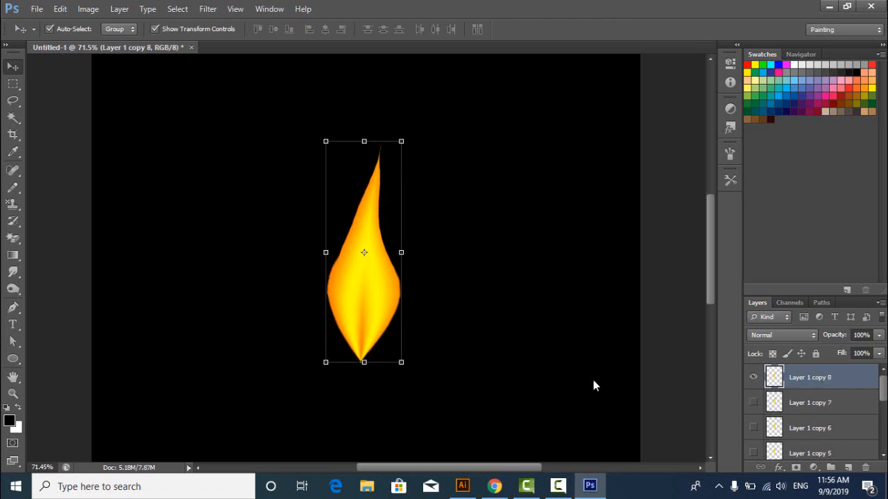
{"action": "key", "text": "ctrl+t"}
{"action": "right_click", "coordinate": [361, 224]}
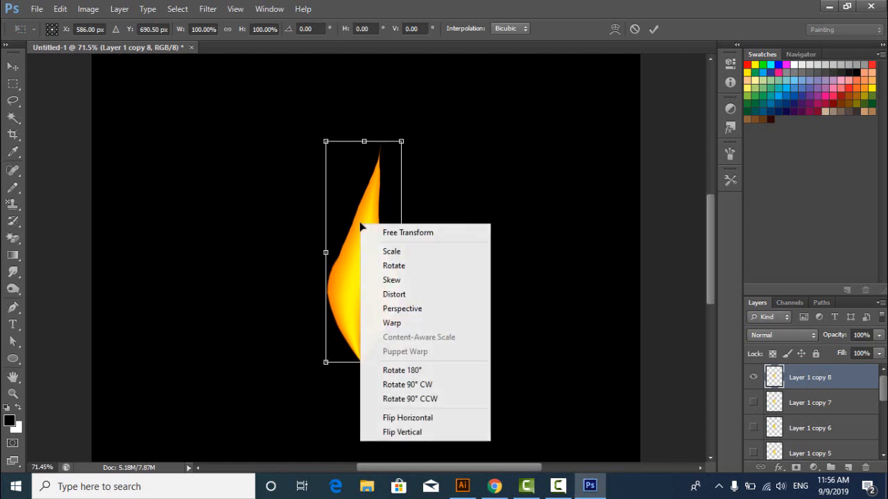
{"action": "left_click", "coordinate": [405, 324]}
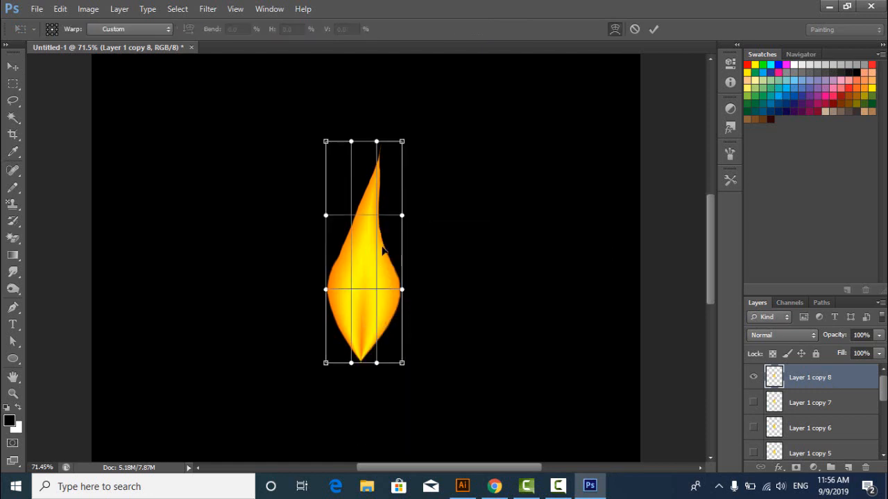
{"action": "left_click_drag", "start_coordinate": [376, 216], "coordinate": [348, 223]}
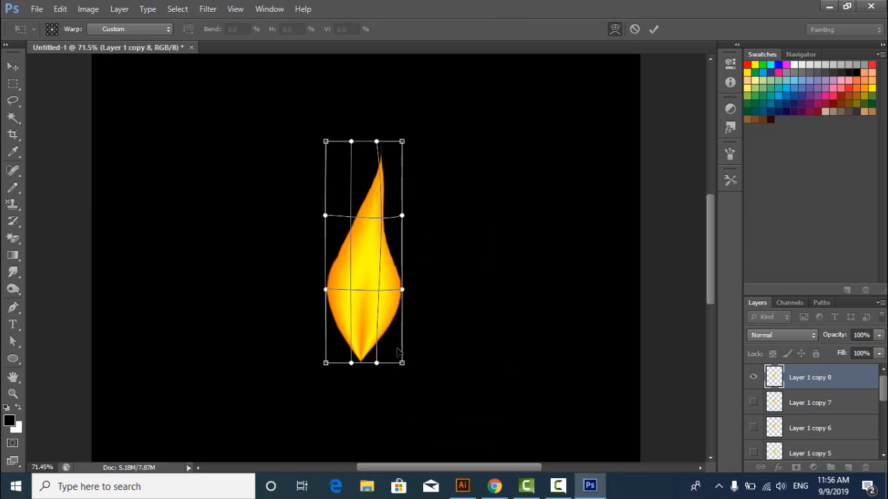
{"action": "left_click_drag", "start_coordinate": [402, 290], "coordinate": [408, 292]}
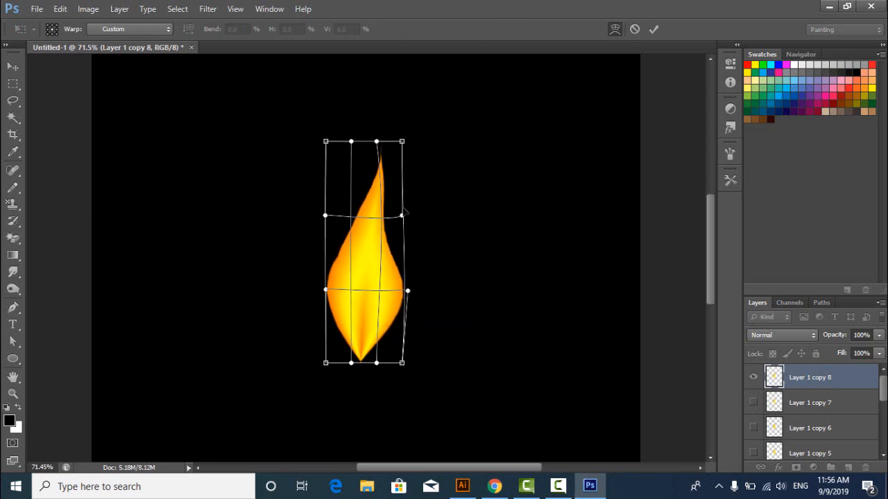
{"action": "left_click_drag", "start_coordinate": [409, 149], "coordinate": [353, 140]}
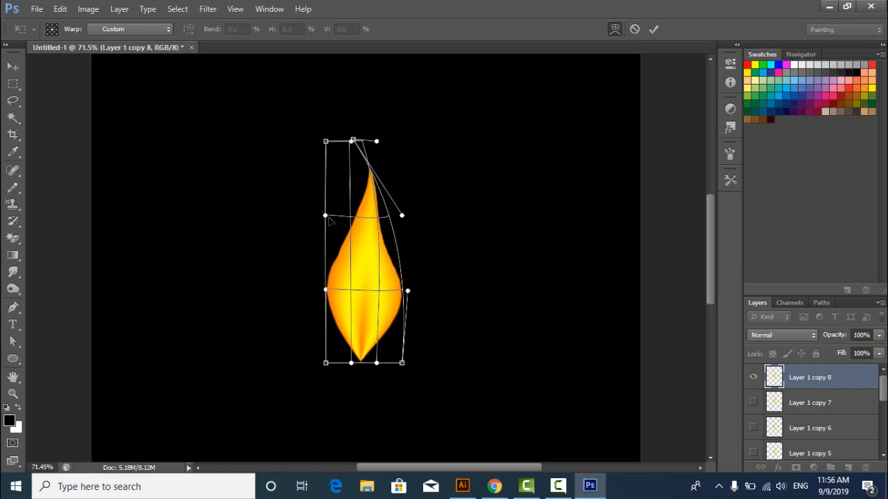
{"action": "left_click_drag", "start_coordinate": [331, 220], "coordinate": [342, 228]}
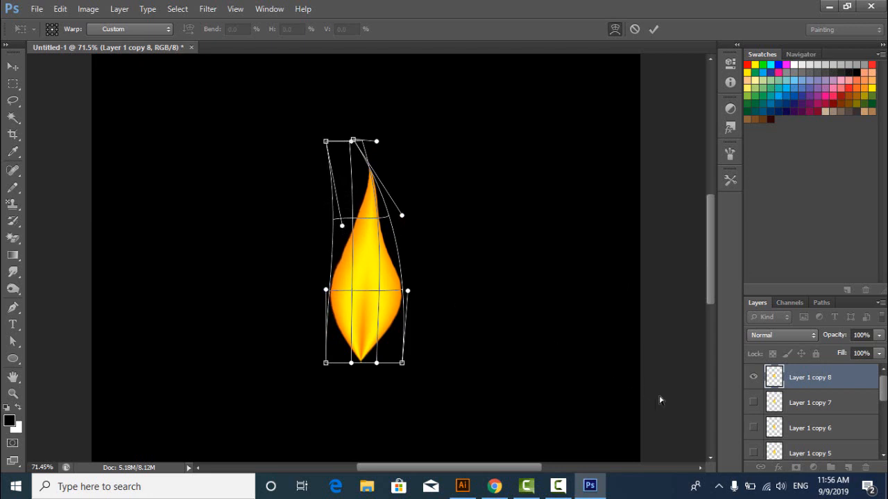
{"action": "key", "text": "Return"}
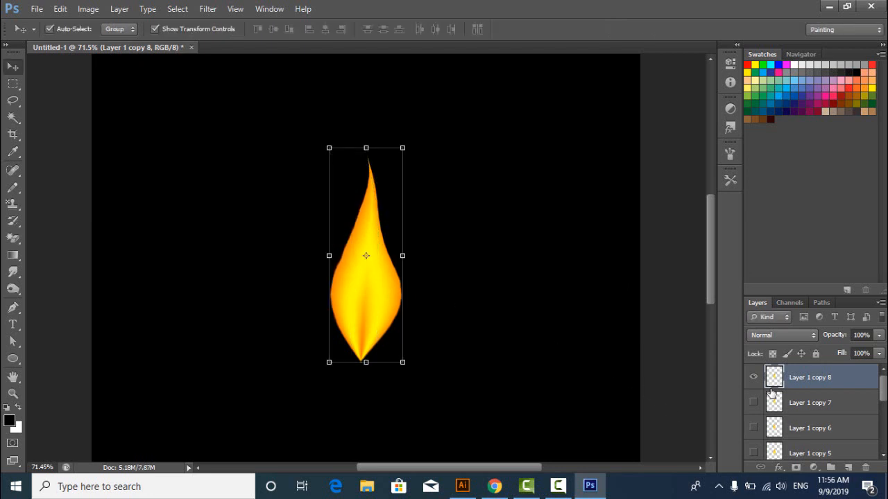
Show the Timeline, place it below the flame and widen it to make room for more frames
{"action": "left_click", "coordinate": [754, 378]}
{"action": "left_click", "coordinate": [754, 378]}
{"action": "left_click", "coordinate": [269, 9]}
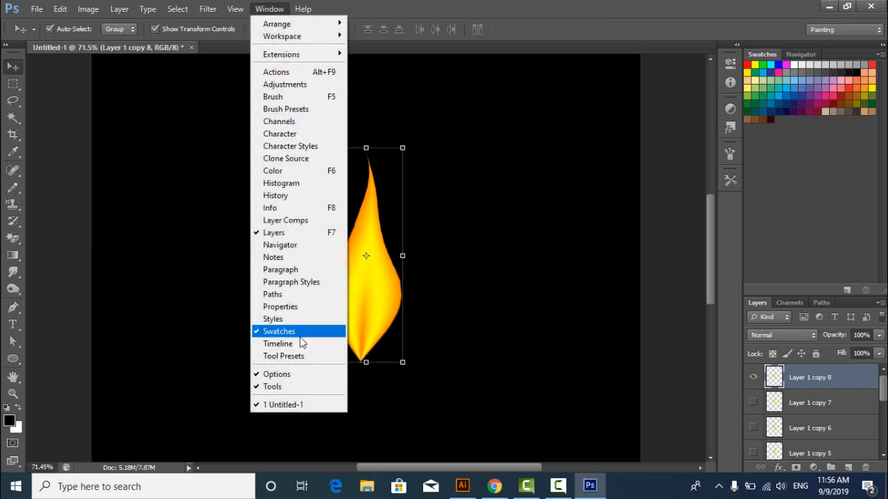
{"action": "left_click", "coordinate": [292, 343]}
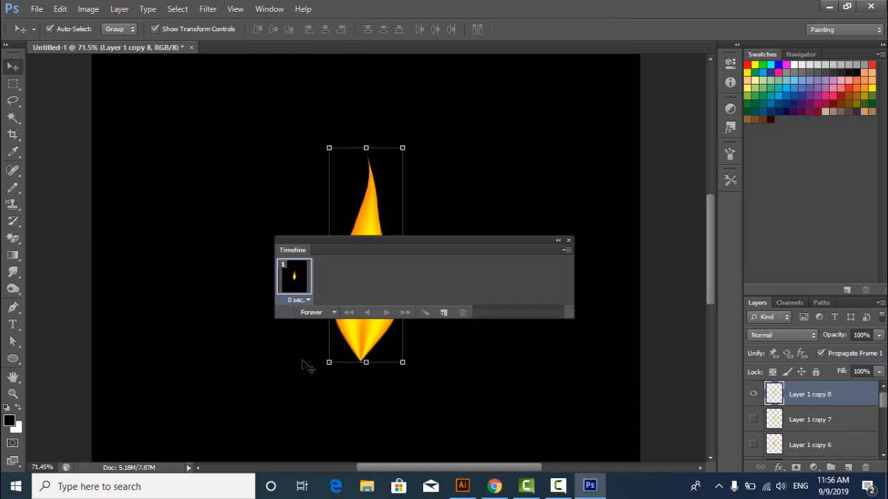
{"action": "left_click_drag", "start_coordinate": [405, 247], "coordinate": [160, 389]}
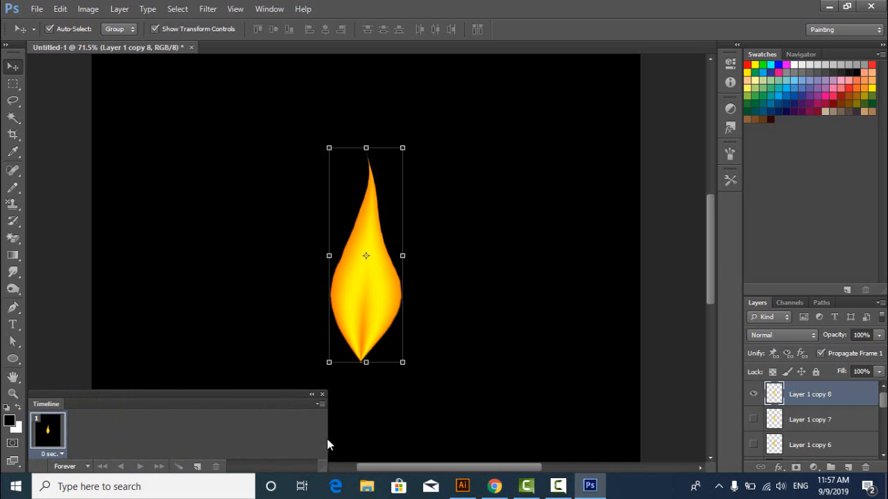
{"action": "left_click_drag", "start_coordinate": [328, 439], "coordinate": [545, 460]}
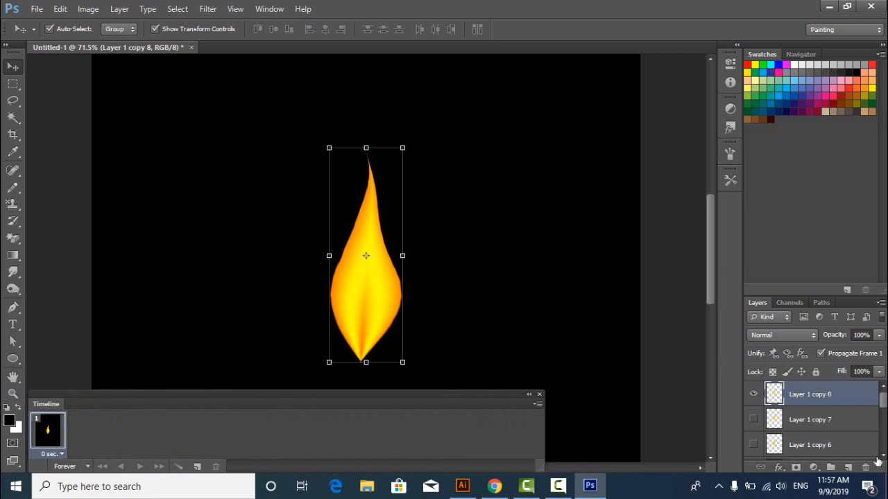
Set up the first animation frame by hiding Layer 1 copy 8 and showing Layer 1
{"action": "left_click", "coordinate": [753, 395]}
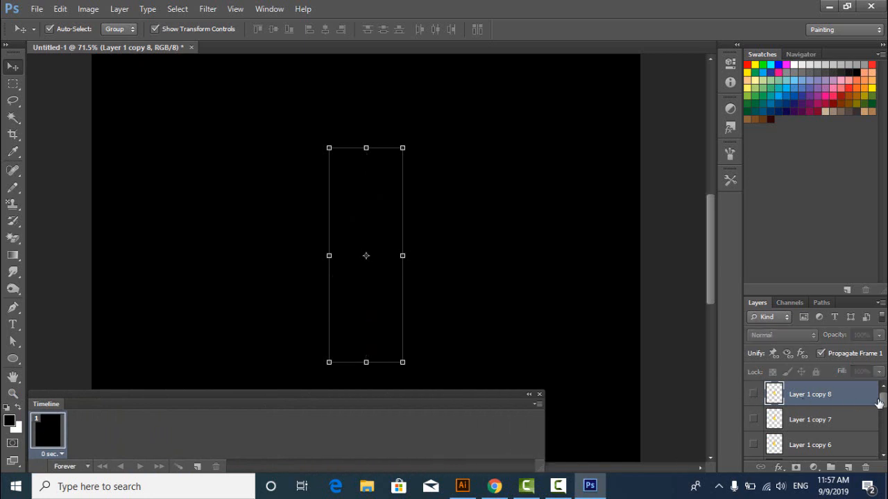
{"action": "scroll", "coordinate": [885, 419], "scroll_direction": "down", "scroll_amount": 5}
{"action": "left_click", "coordinate": [753, 422]}
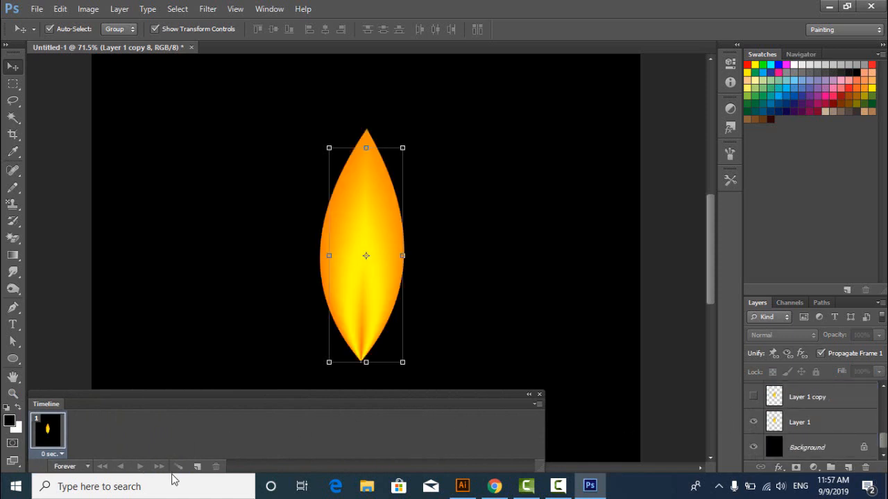
Add a second animation frame that shows Layer 1 copy instead of Layer 1
{"action": "left_click", "coordinate": [197, 467]}
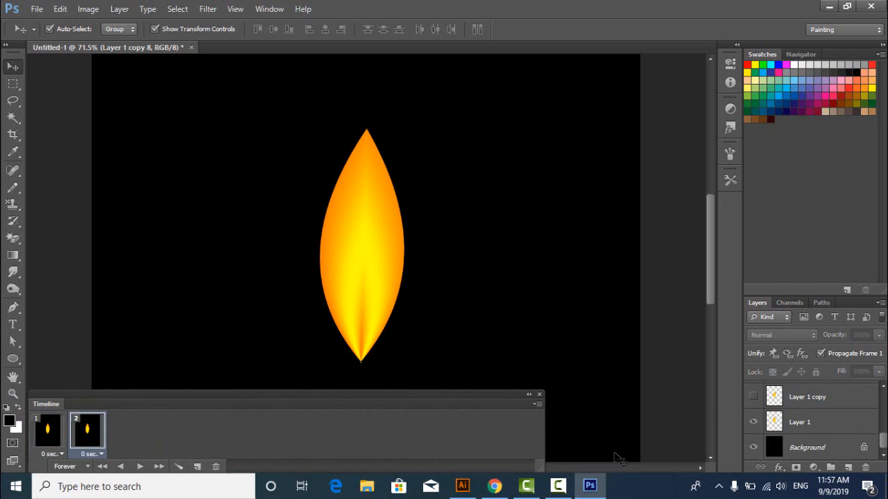
{"action": "left_click", "coordinate": [753, 398]}
{"action": "left_click", "coordinate": [753, 422]}
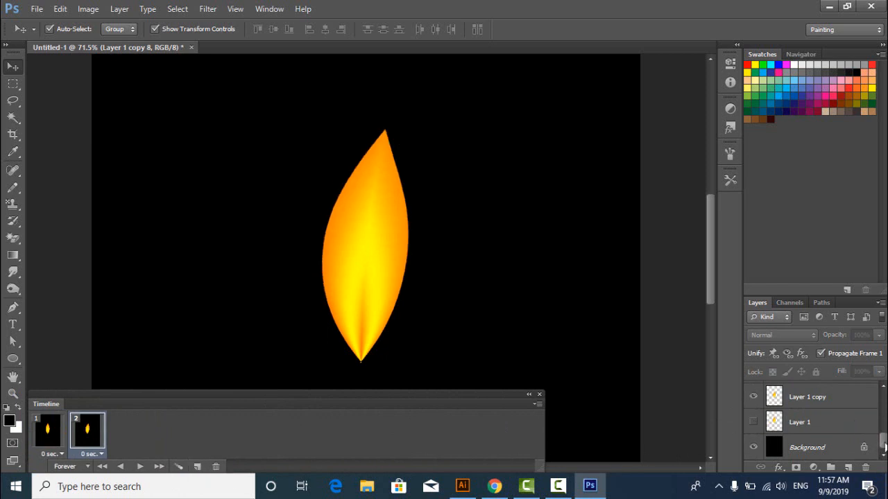
Add a third animation frame that shows Layer 1 copy 2 instead of Layer 1 copy
{"action": "left_click_drag", "start_coordinate": [884, 447], "coordinate": [884, 435]}
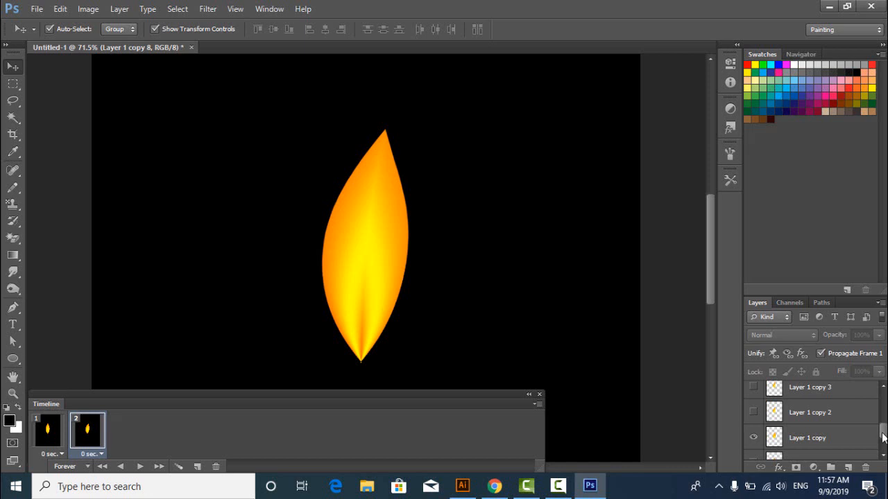
{"action": "left_click", "coordinate": [197, 467]}
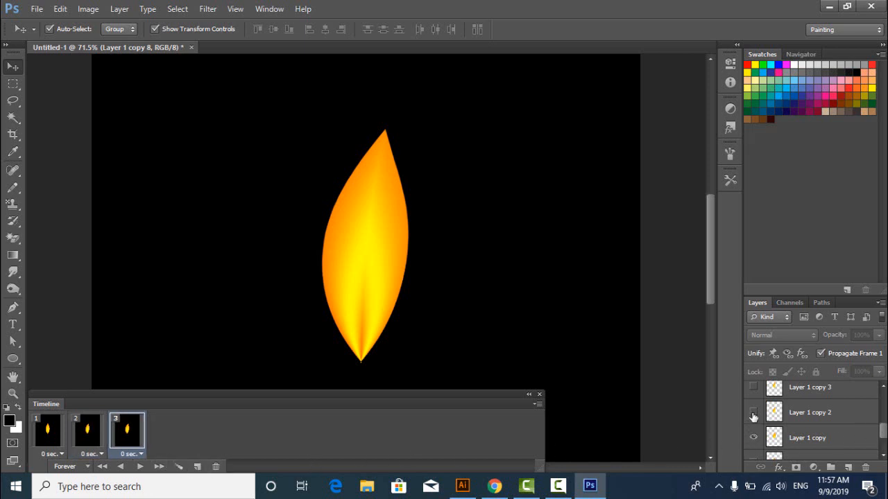
{"action": "left_click", "coordinate": [753, 414]}
{"action": "left_click", "coordinate": [753, 438]}
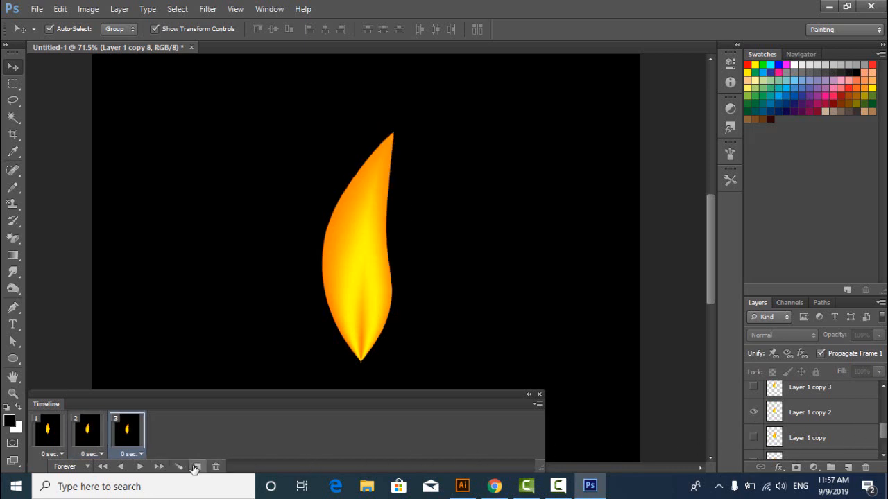
Add a fourth animation frame showing only Layer 1 copy 3 and a fifth frame showing only Layer 1 copy 4
{"action": "left_click", "coordinate": [197, 467]}
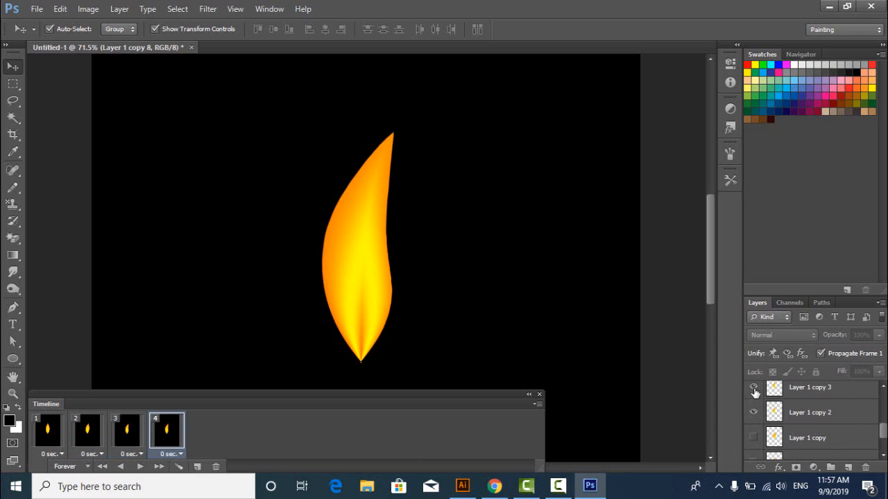
{"action": "left_click", "coordinate": [754, 389]}
{"action": "left_click", "coordinate": [753, 413]}
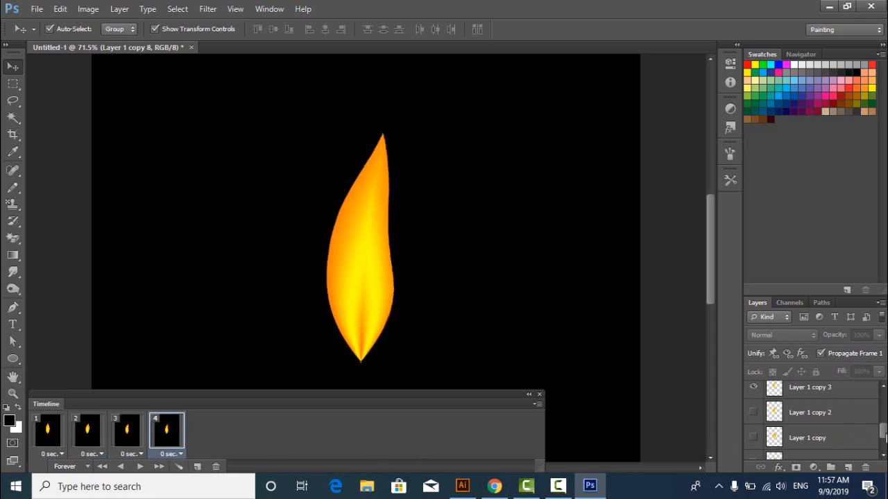
{"action": "left_click_drag", "start_coordinate": [884, 436], "coordinate": [884, 425]}
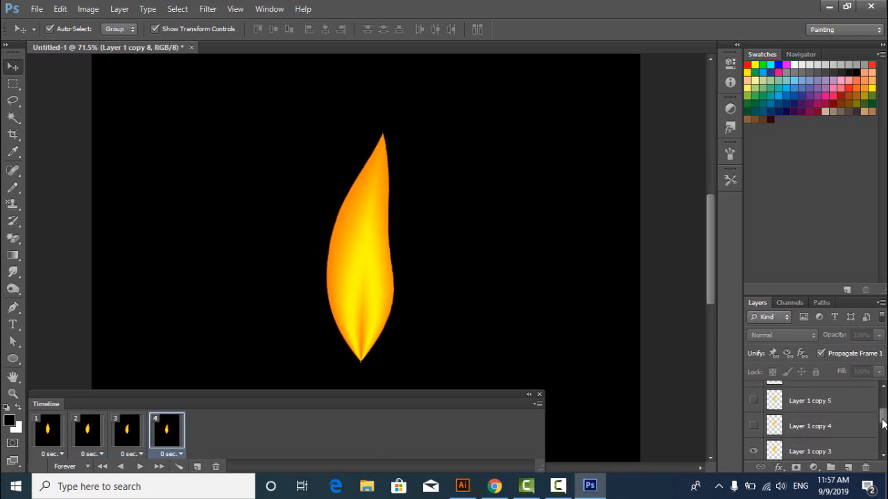
{"action": "left_click", "coordinate": [197, 467]}
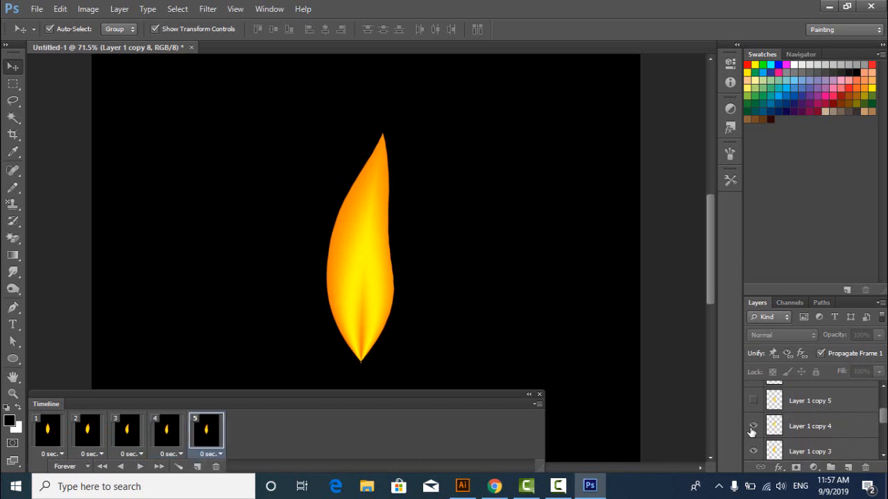
{"action": "left_click", "coordinate": [754, 426]}
{"action": "left_click", "coordinate": [754, 452]}
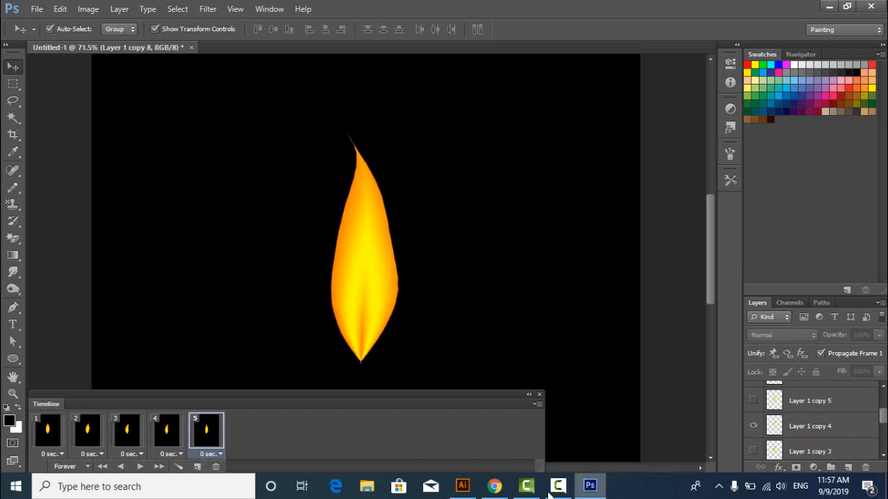
Add a sixth animation frame showing only Layer 1 copy 5 and a seventh frame showing only Layer 1 copy 6
{"action": "left_click", "coordinate": [197, 467]}
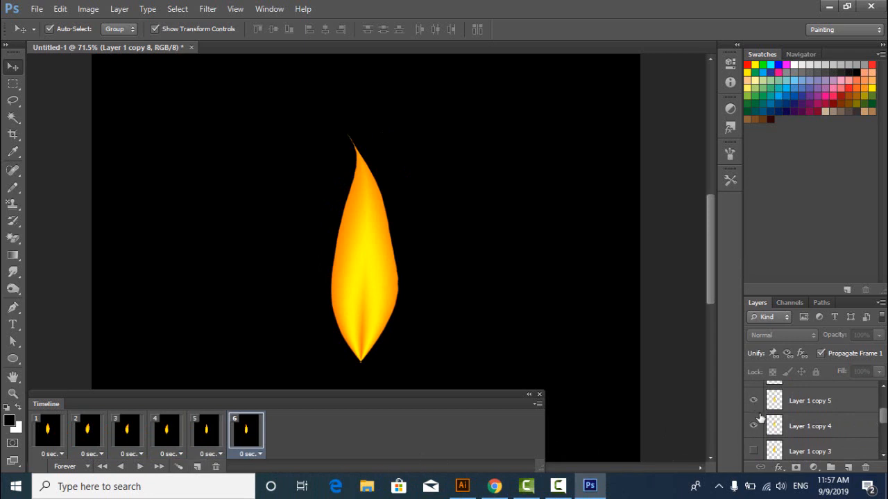
{"action": "left_click", "coordinate": [754, 426]}
{"action": "left_click_drag", "start_coordinate": [885, 416], "coordinate": [885, 408]}
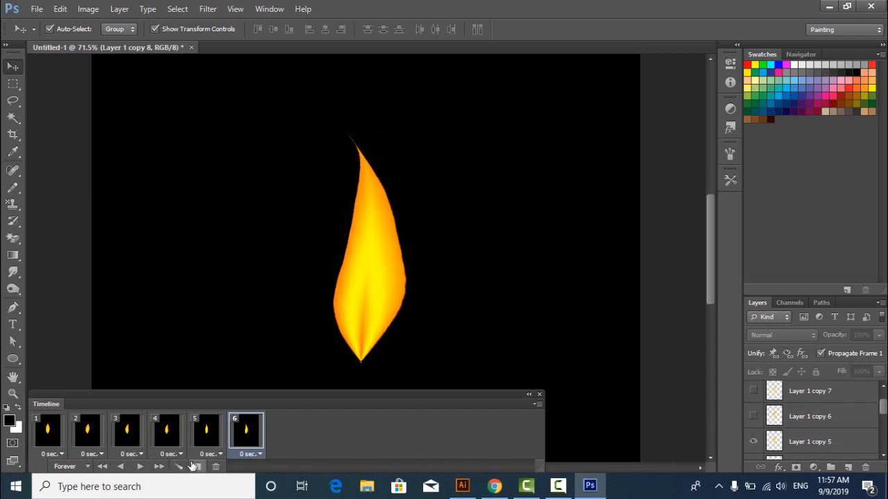
{"action": "left_click", "coordinate": [197, 467]}
{"action": "left_click", "coordinate": [753, 417]}
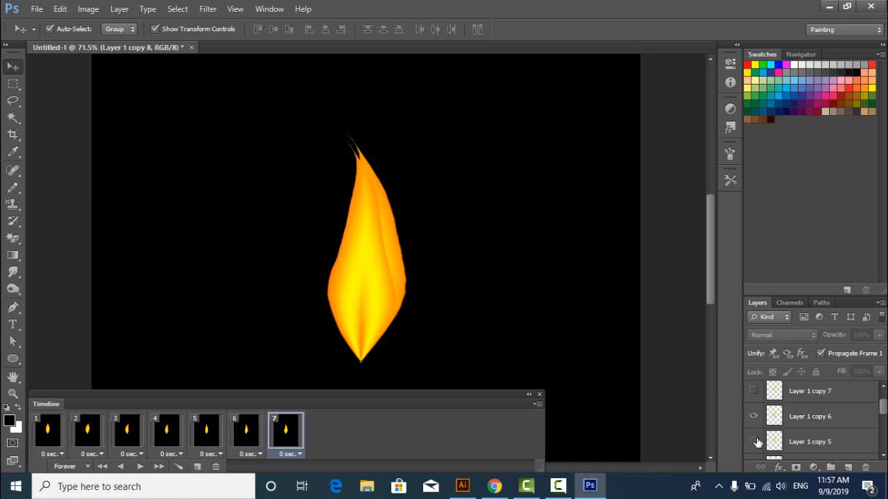
{"action": "left_click", "coordinate": [753, 442]}
Add an eighth animation frame showing only Layer 1 copy 7 and a ninth frame showing only Layer 1 copy 8
{"action": "left_click", "coordinate": [199, 468]}
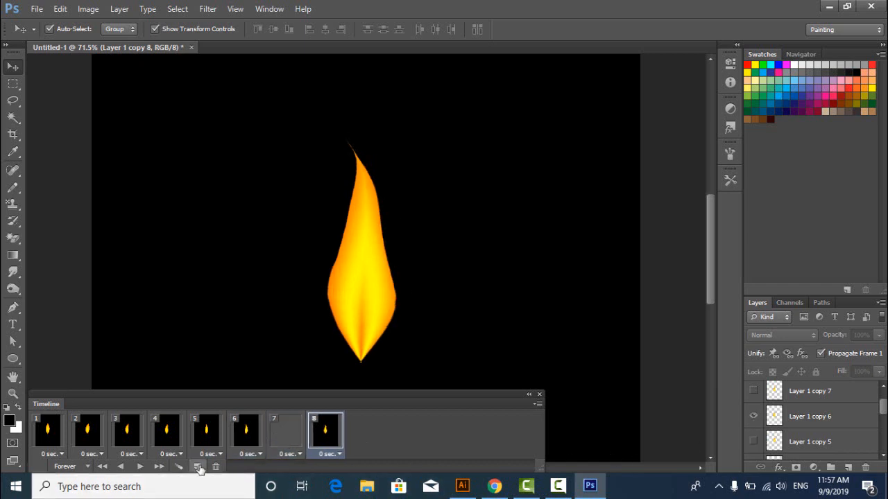
{"action": "left_click", "coordinate": [752, 392]}
{"action": "left_click", "coordinate": [754, 416]}
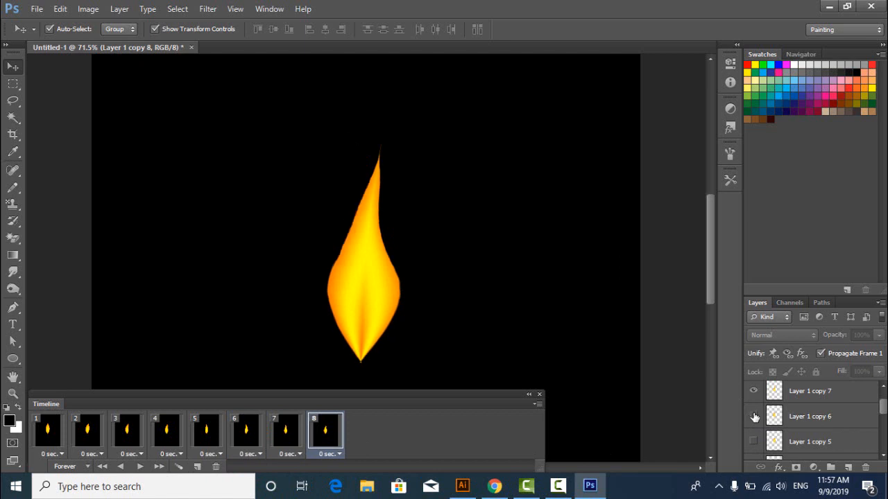
{"action": "left_click_drag", "start_coordinate": [884, 413], "coordinate": [884, 401]}
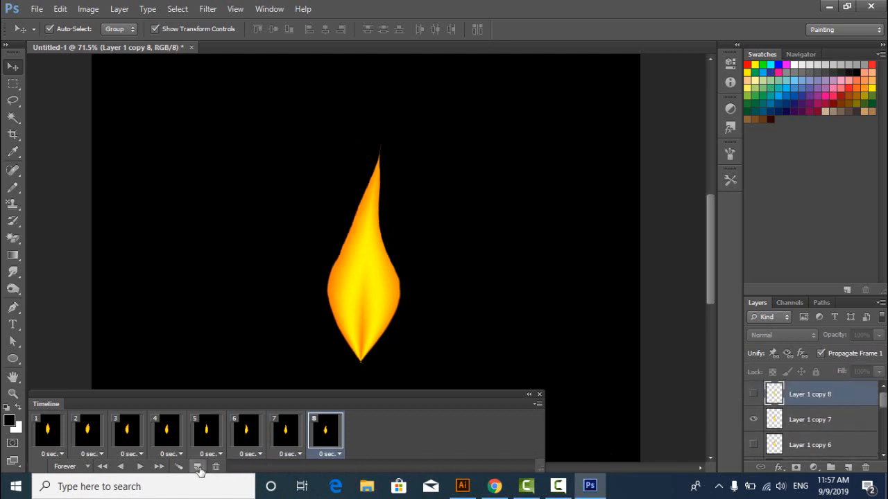
{"action": "left_click", "coordinate": [198, 467]}
{"action": "left_click", "coordinate": [753, 394]}
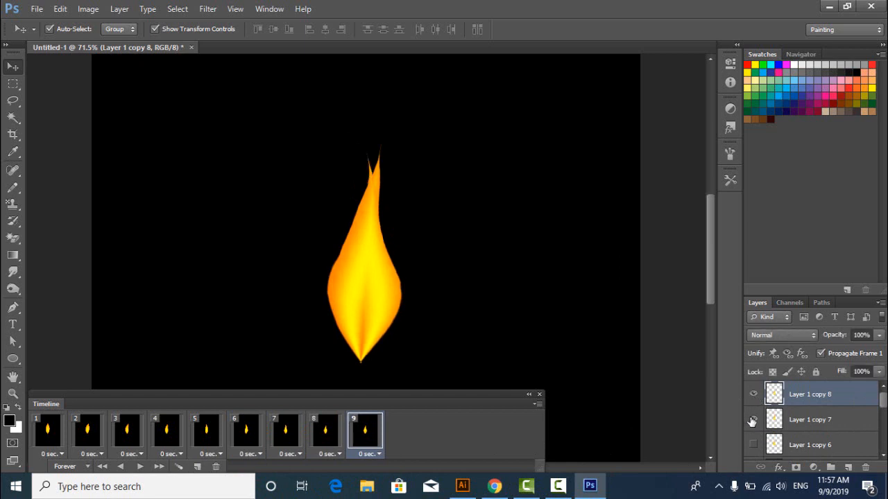
{"action": "left_click", "coordinate": [753, 420]}
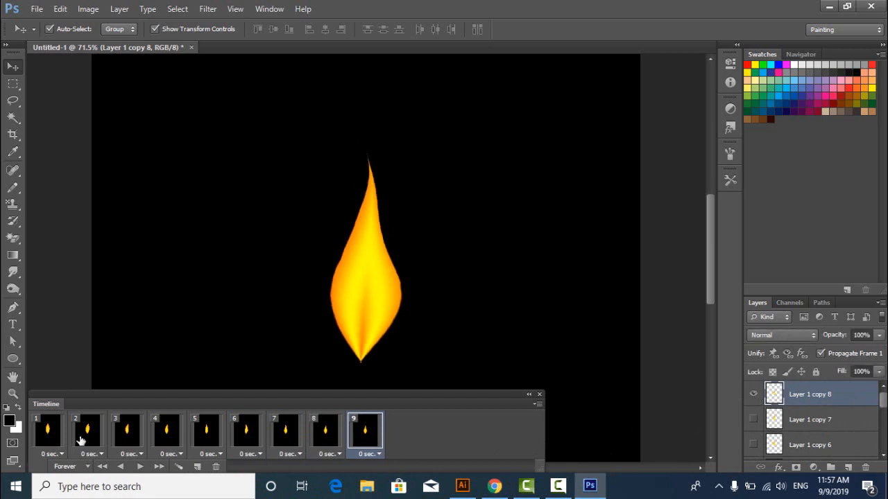
Select all nine frames, play the flame animation to check its motion and stop the playback
{"action": "left_click", "coordinate": [42, 441], "text": "shift"}
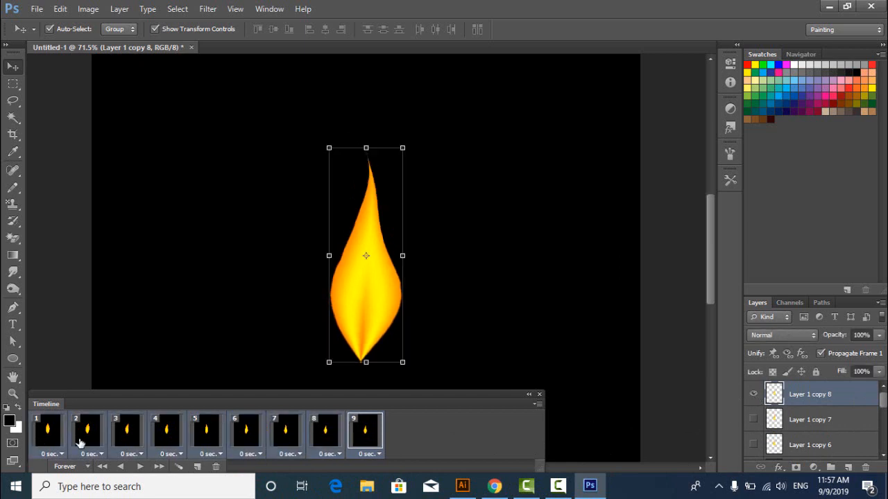
{"action": "left_click", "coordinate": [139, 467]}
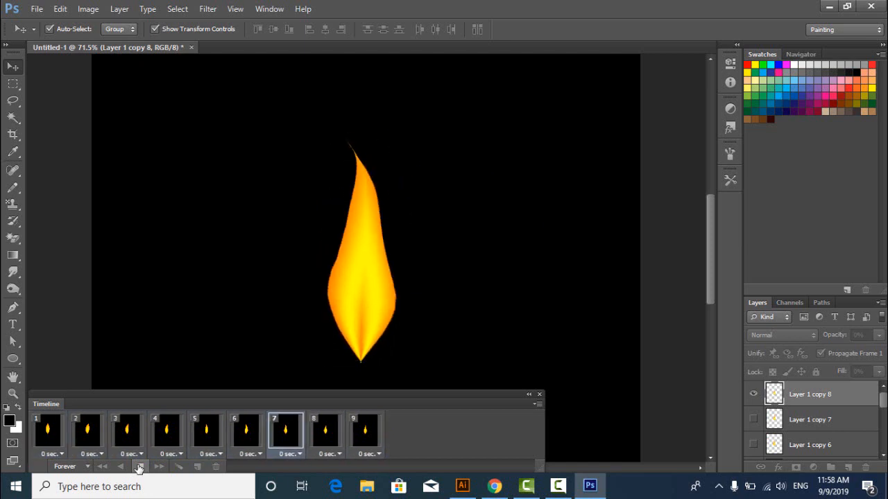
{"action": "left_click", "coordinate": [138, 468]}
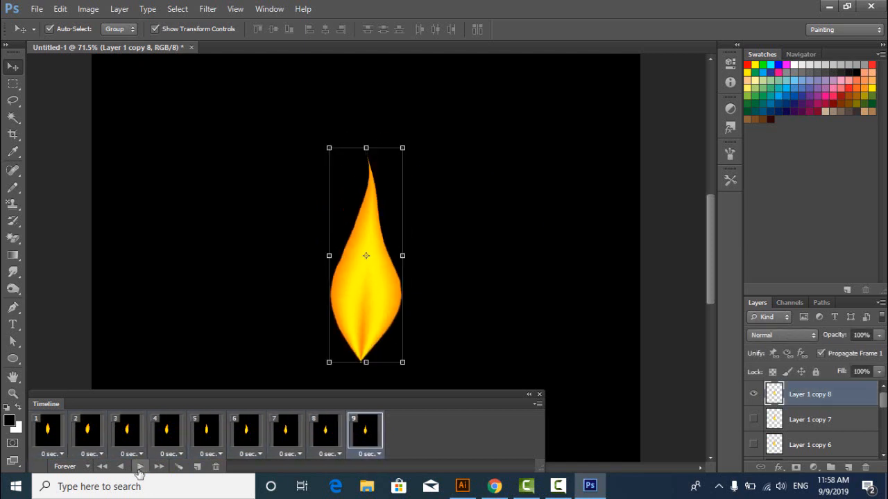
Set the delay of all nine frames to 0.1 seconds and preview the flame animation
{"action": "left_click", "coordinate": [57, 431], "text": "shift"}
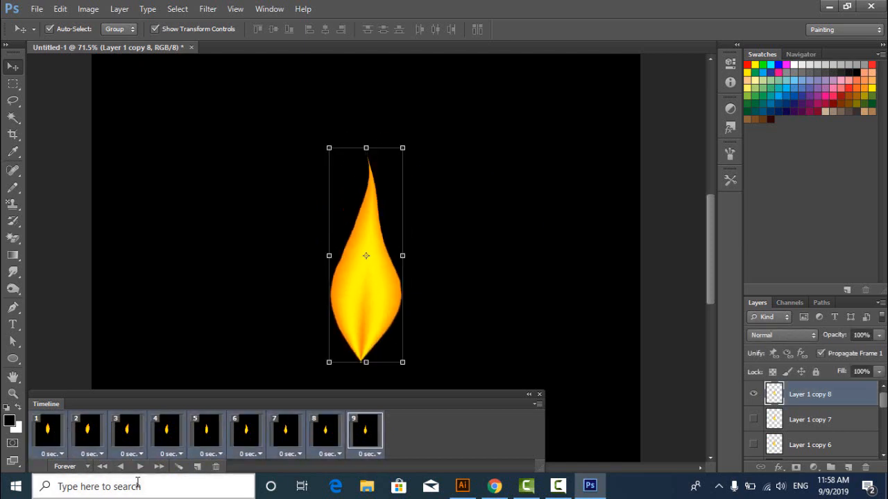
{"action": "left_click", "coordinate": [140, 454]}
{"action": "left_click", "coordinate": [160, 319]}
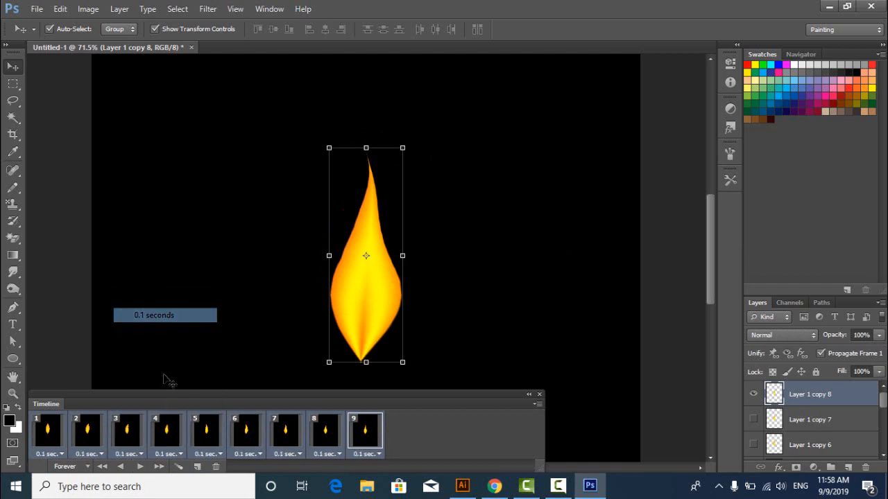
{"action": "left_click", "coordinate": [141, 466]}
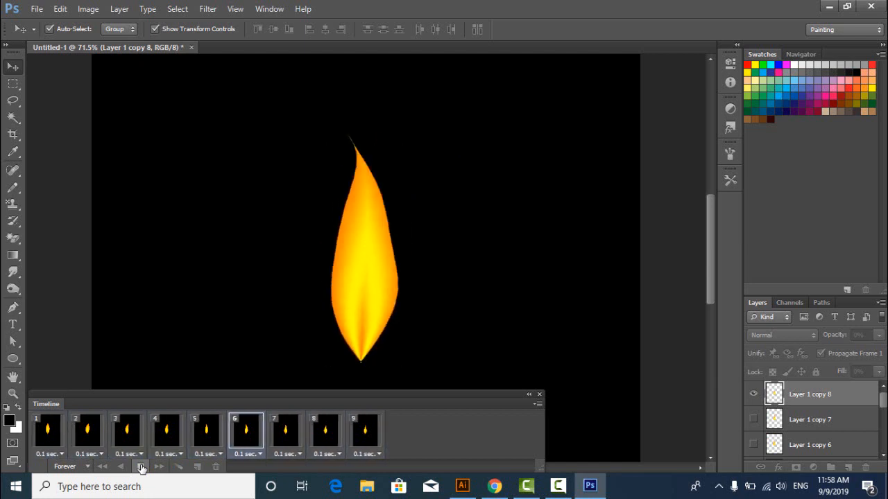
{"action": "left_click", "coordinate": [141, 468]}
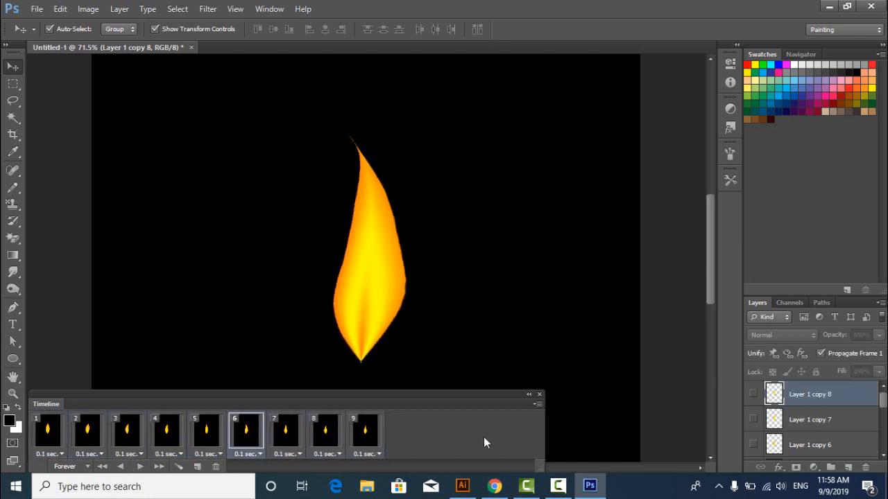
Collapse the Timeline and delete the black Background layer so the flame sits on transparency
{"action": "left_click", "coordinate": [528, 394]}
{"action": "scroll", "coordinate": [828, 447], "scroll_direction": "down", "scroll_amount": 3}
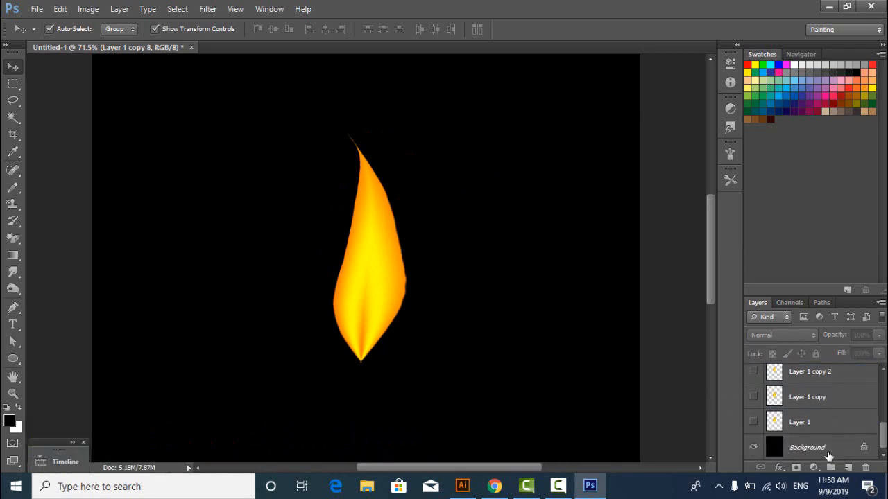
{"action": "left_click_drag", "start_coordinate": [812, 448], "coordinate": [865, 468]}
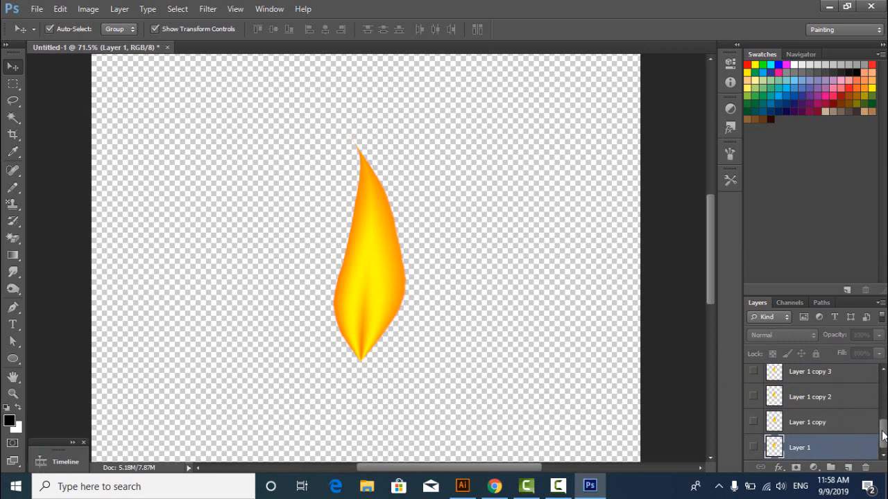
Create a new layer group, move all the flame layers from Layer 1 to Layer 1 copy 8 into it and collapse it
{"action": "mouse_move", "coordinate": [883, 435]}
{"action": "left_mouse_down"}
{"action": "mouse_move", "coordinate": [877, 379]}
{"action": "mouse_move", "coordinate": [882, 444]}
{"action": "left_mouse_up"}
{"action": "left_click", "coordinate": [842, 380]}
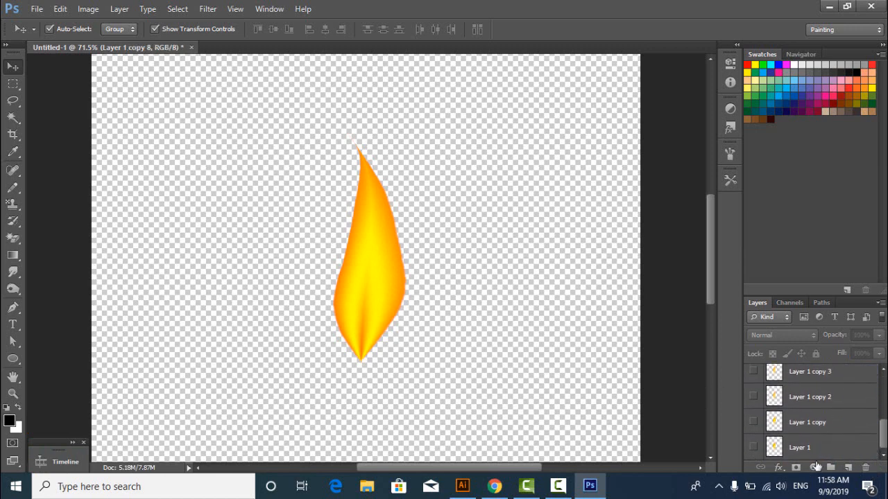
{"action": "left_click", "coordinate": [813, 450], "text": "shift"}
{"action": "left_click", "coordinate": [830, 467]}
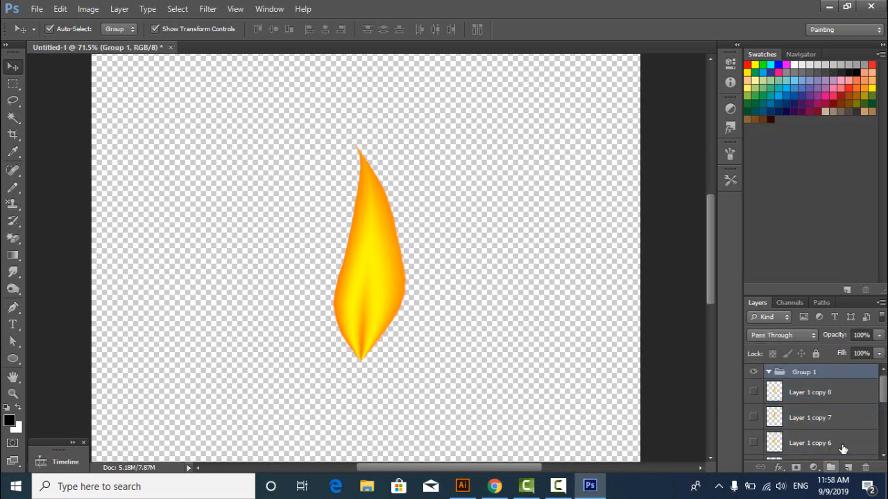
{"action": "left_click", "coordinate": [834, 393]}
{"action": "left_click_drag", "start_coordinate": [882, 397], "coordinate": [883, 373]}
{"action": "left_click", "coordinate": [812, 449], "text": "shift"}
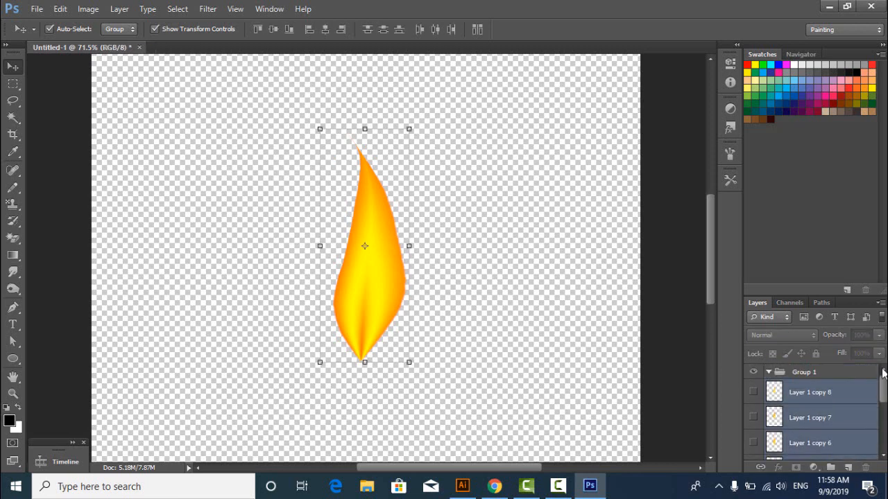
{"action": "left_click_drag", "start_coordinate": [808, 380], "coordinate": [808, 375]}
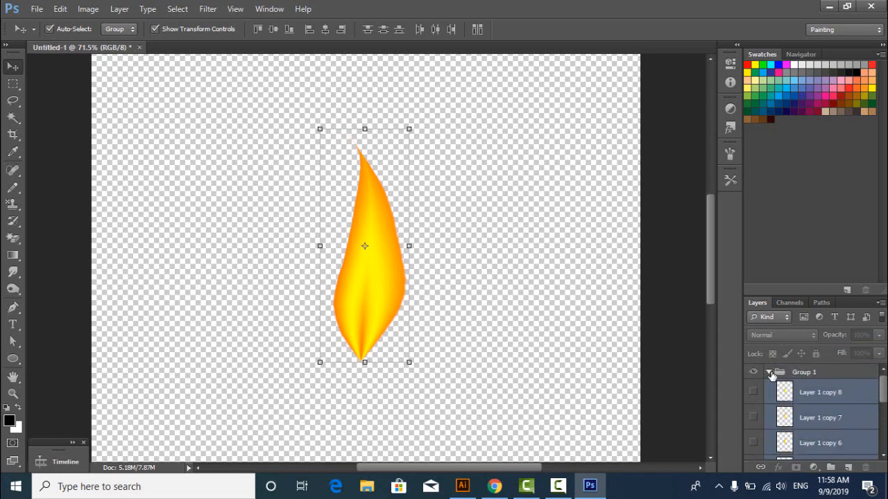
{"action": "left_click", "coordinate": [770, 372]}
Save the document to the Desktop in Photoshop format under the name lightcandle
{"action": "left_click", "coordinate": [36, 9]}
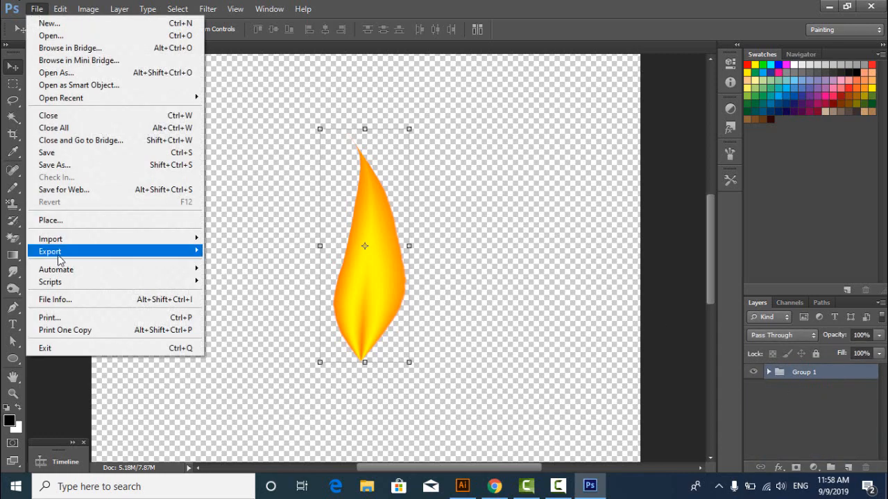
{"action": "left_click", "coordinate": [58, 164]}
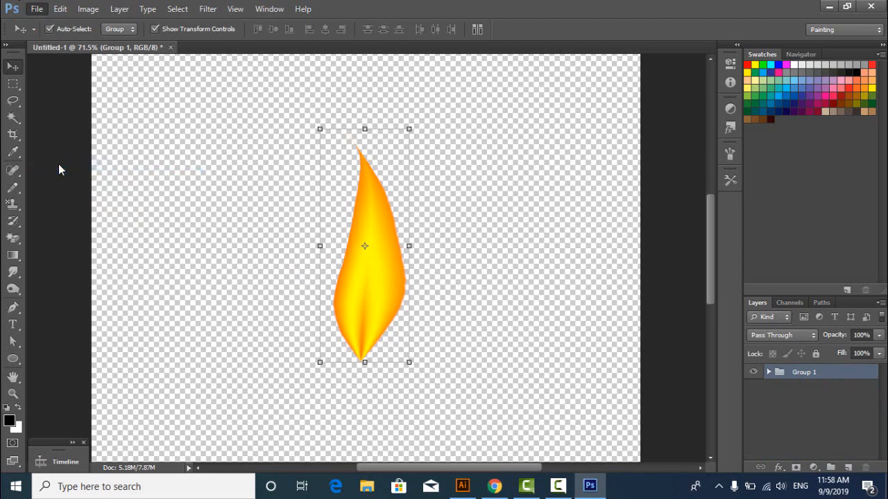
{"action": "left_click", "coordinate": [36, 104]}
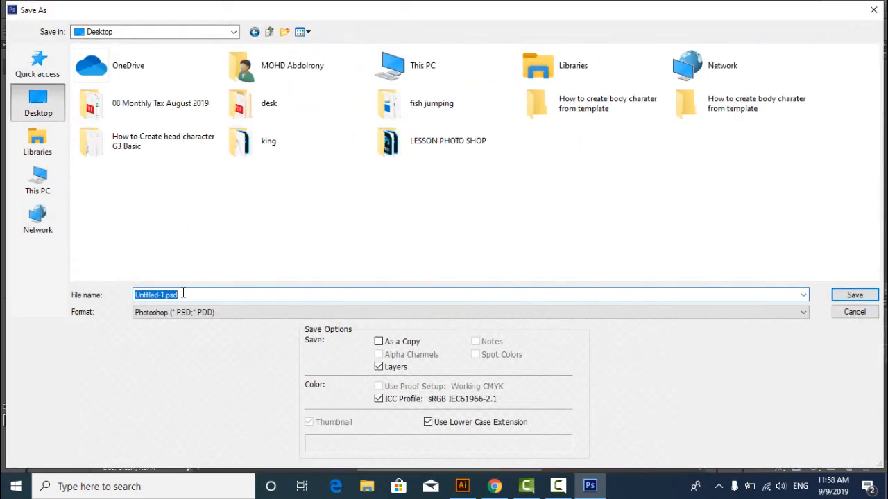
{"action": "left_click_drag", "start_coordinate": [184, 295], "coordinate": [15, 283]}
{"action": "type", "text": "lightcandle"}
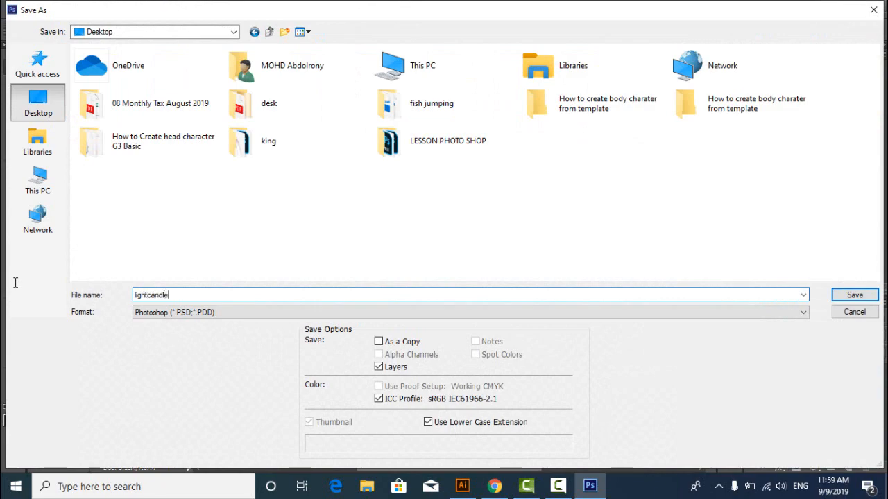
{"action": "key", "text": "Return"}
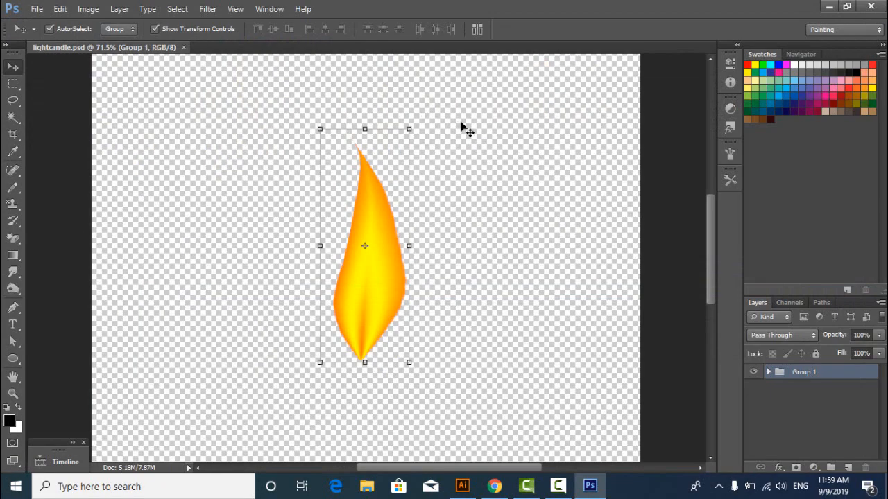
Minimize the editor to show the Windows desktop and turn on airplane mode
{"action": "left_click", "coordinate": [829, 7]}
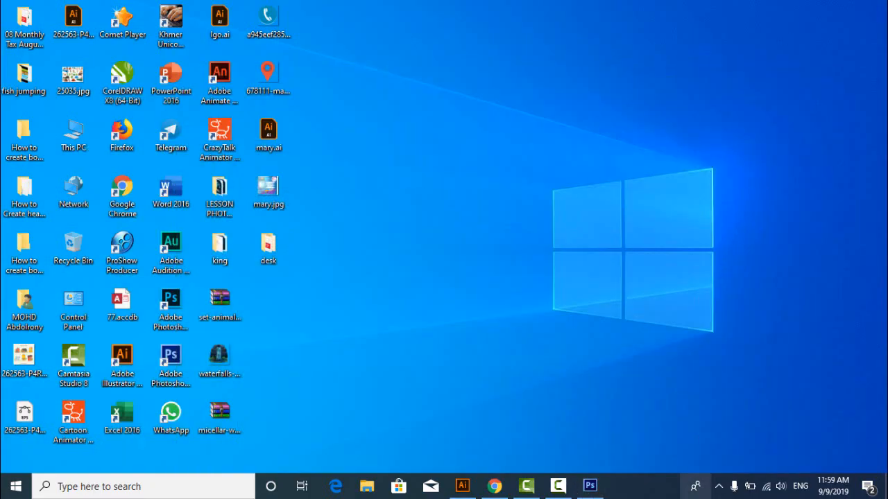
{"action": "left_click", "coordinate": [766, 486]}
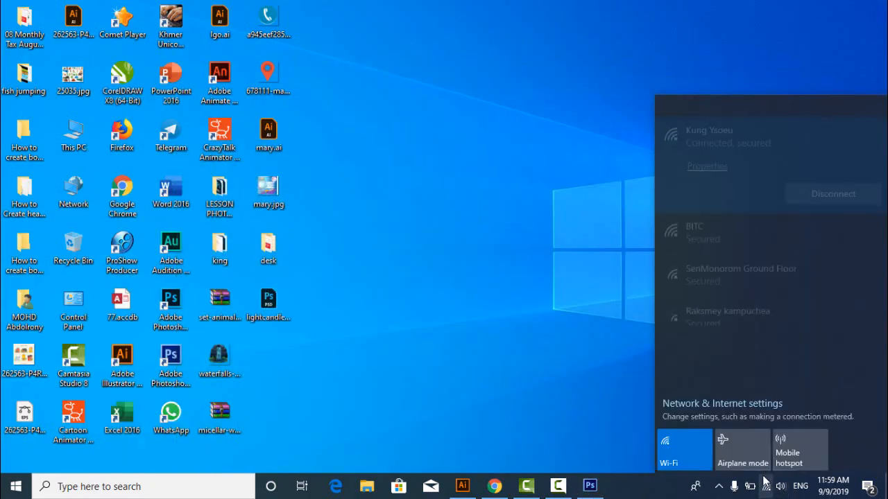
{"action": "left_click", "coordinate": [428, 294]}
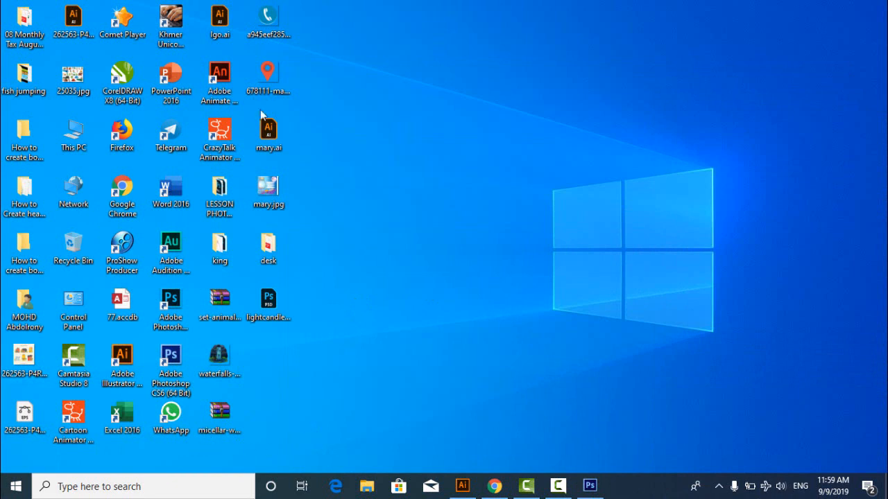
Launch Cartoon Animator 4 from the desktop and decline its sign-up offer
{"action": "left_click", "coordinate": [231, 139]}
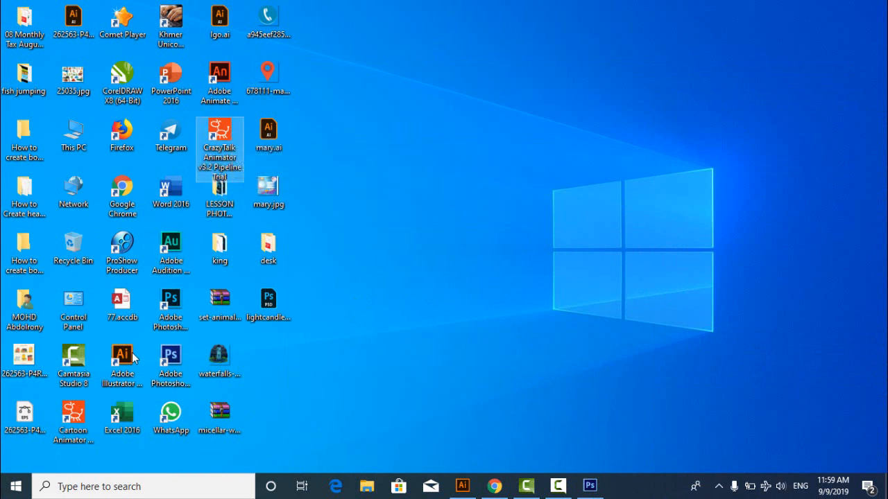
{"action": "left_click", "coordinate": [82, 415]}
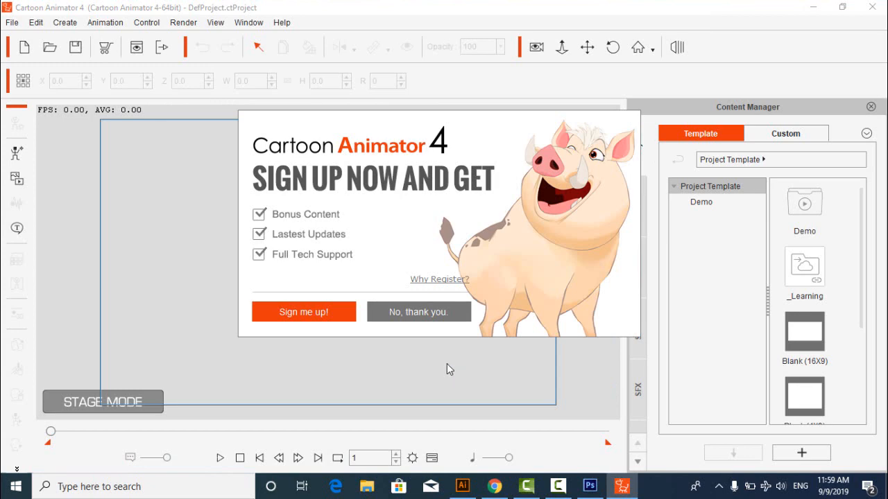
{"action": "left_click", "coordinate": [419, 316]}
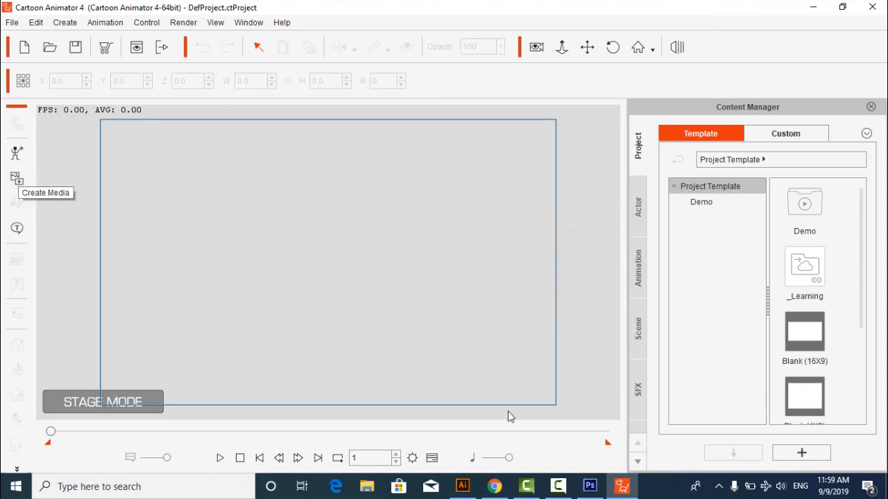
{"action": "left_click", "coordinate": [562, 489]}
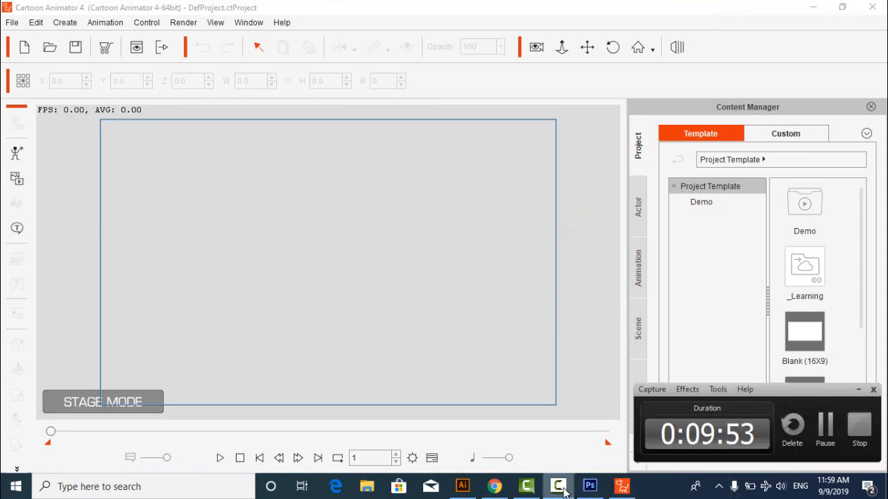
{"action": "left_click", "coordinate": [563, 489]}
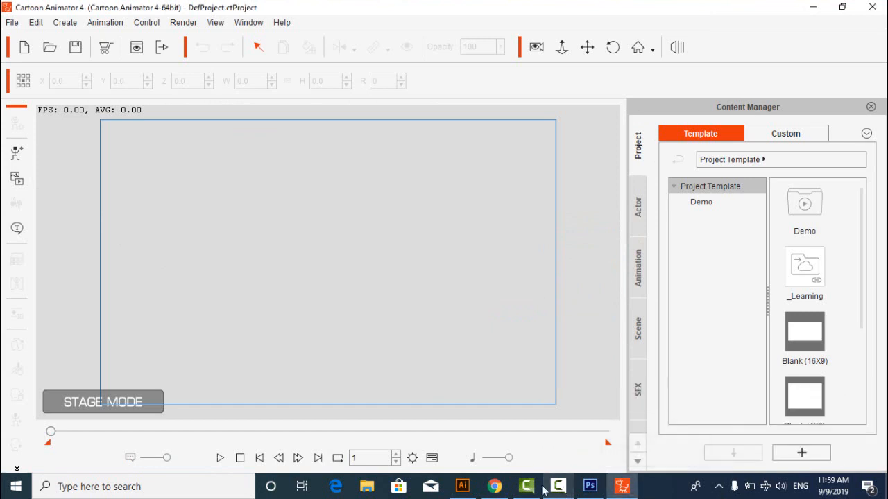
Create a prop from lightcandle.psd on the Desktop and return from the Composer to the stage
{"action": "left_click", "coordinate": [17, 178]}
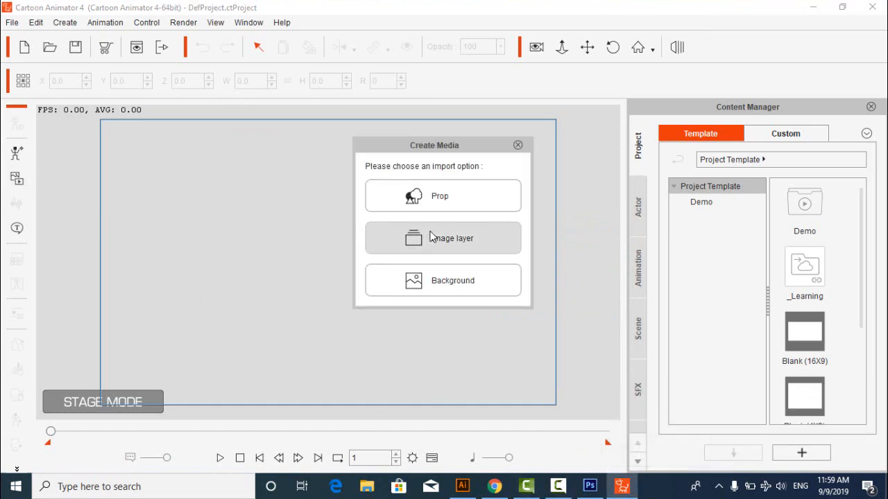
{"action": "left_click", "coordinate": [433, 206]}
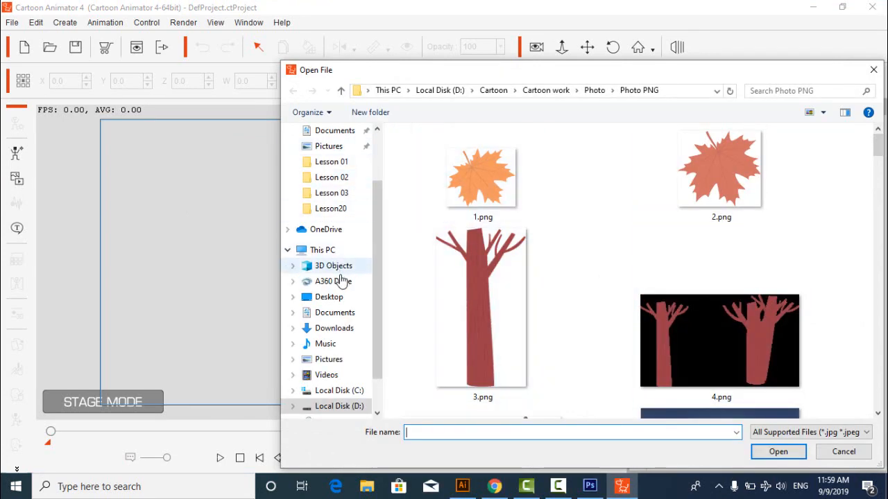
{"action": "left_click", "coordinate": [340, 298]}
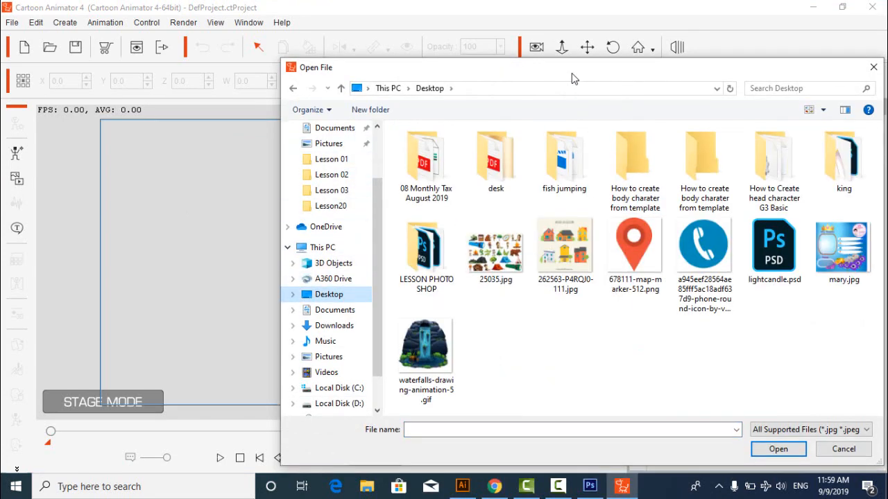
{"action": "left_click_drag", "start_coordinate": [575, 72], "coordinate": [422, 39]}
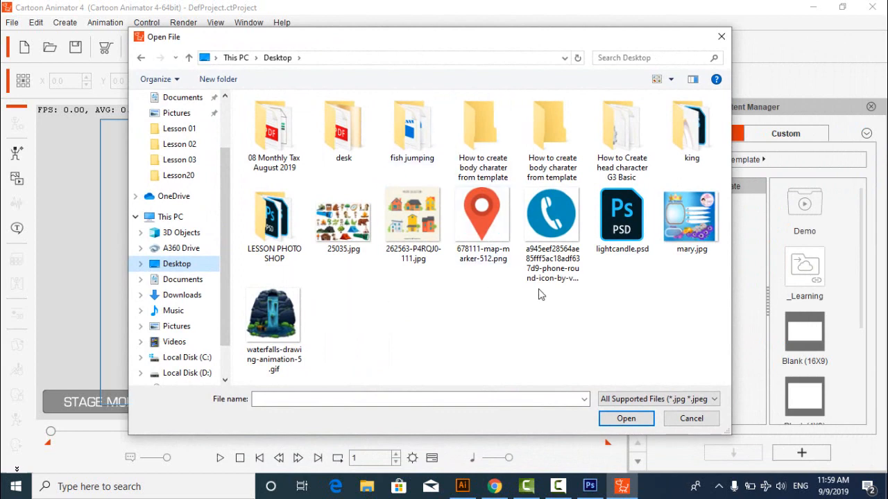
{"action": "double_click", "coordinate": [622, 240]}
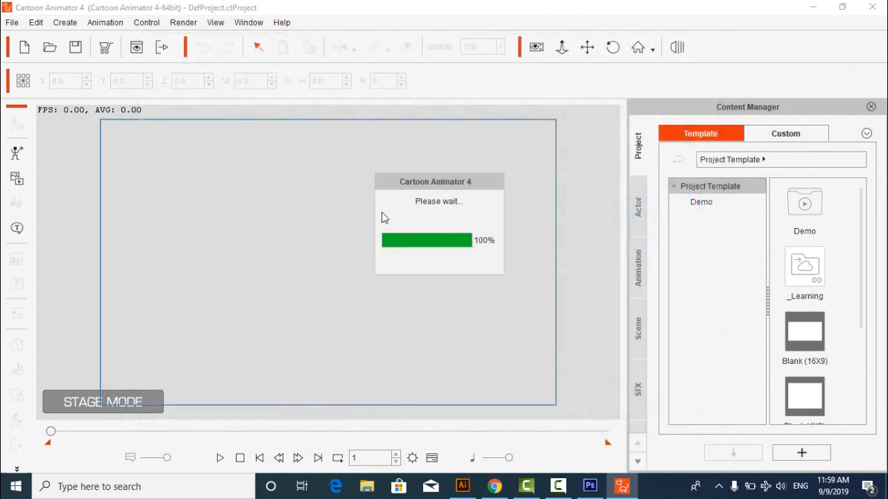
{"action": "left_click", "coordinate": [338, 305]}
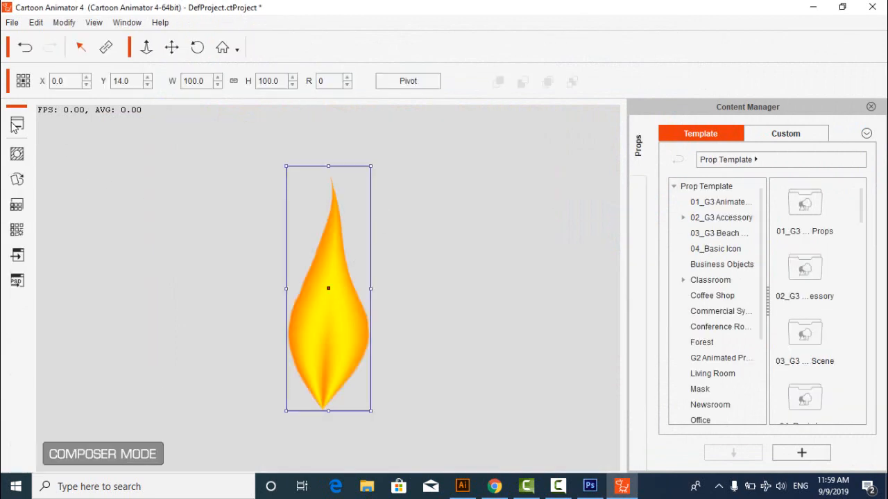
{"action": "left_click", "coordinate": [18, 123]}
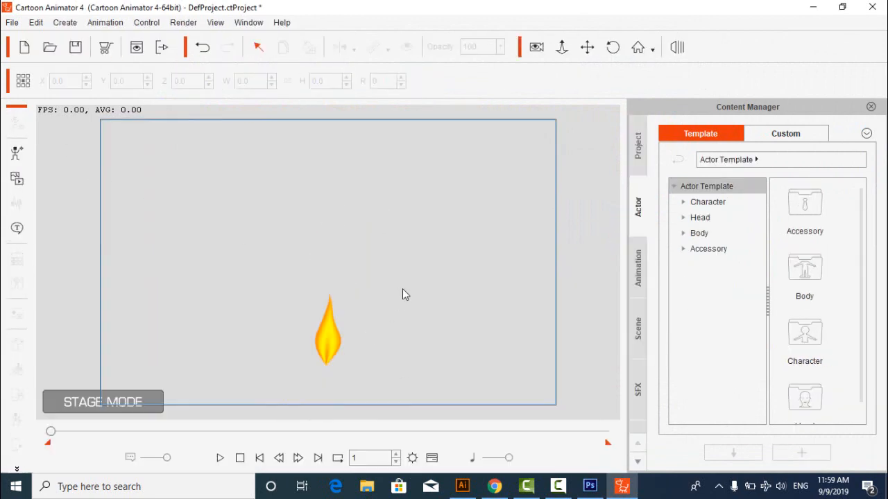
Show the Timeline and display the Transform track of the lightcandle prop
{"action": "left_click", "coordinate": [338, 352]}
{"action": "left_click", "coordinate": [418, 358]}
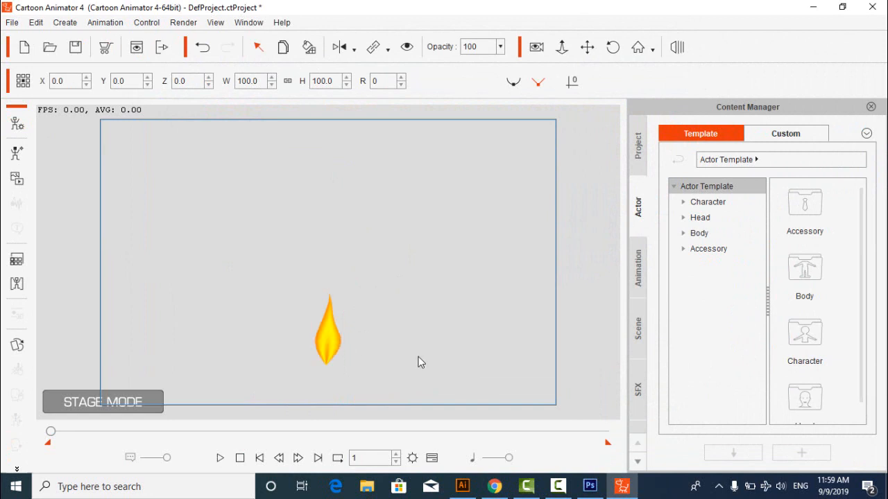
{"action": "left_click", "coordinate": [587, 47]}
{"action": "left_click_drag", "start_coordinate": [377, 301], "coordinate": [353, 220]}
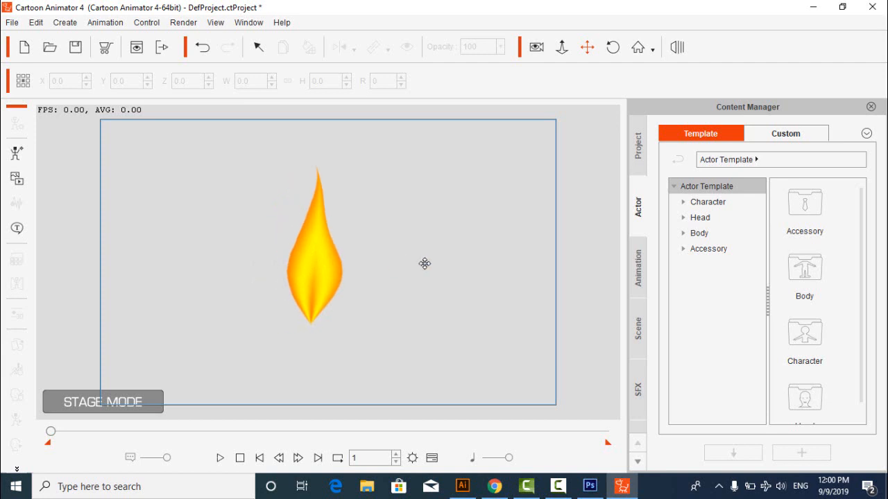
{"action": "left_click", "coordinate": [431, 458]}
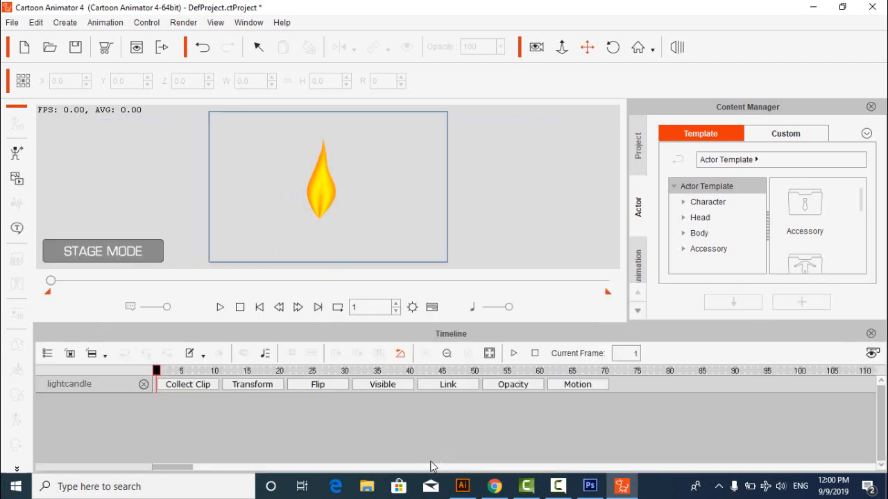
{"action": "left_click", "coordinate": [252, 385]}
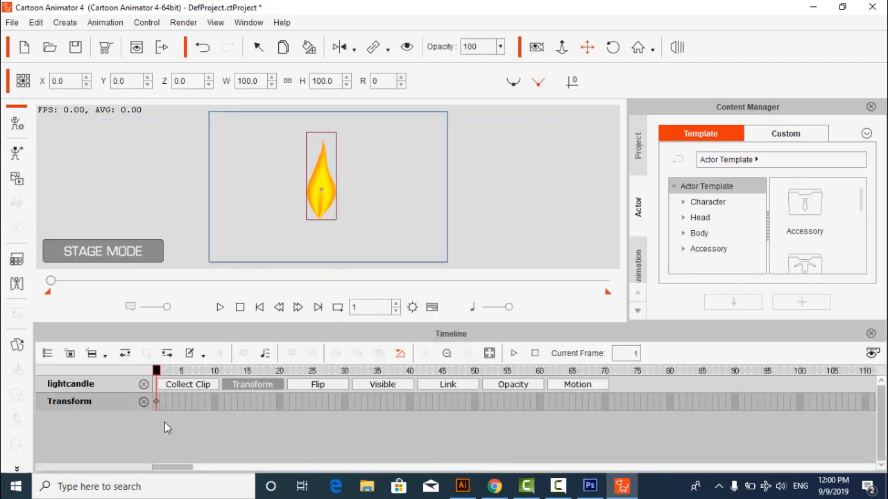
Open the flame's Sprite Editor and key the Layer 1 sprite at frame 3 and at frame 1
{"action": "left_click", "coordinate": [298, 307]}
{"action": "left_click", "coordinate": [298, 308]}
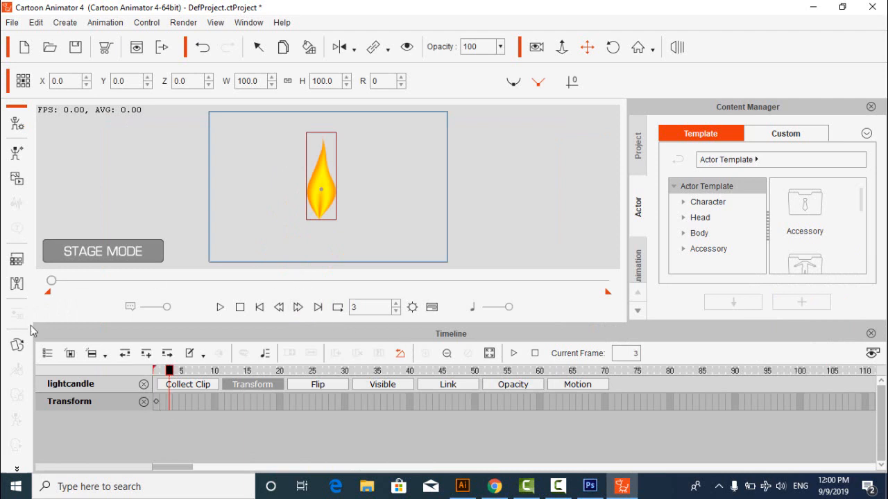
{"action": "left_click", "coordinate": [17, 345]}
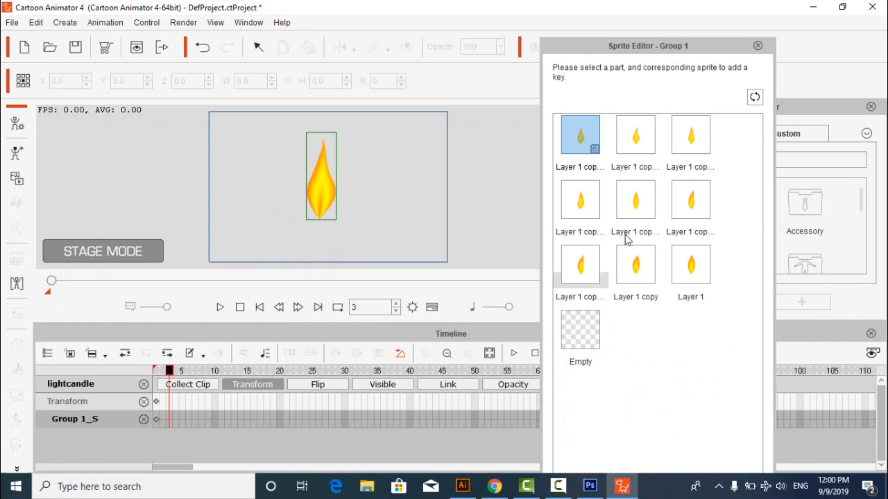
{"action": "left_click", "coordinate": [703, 270]}
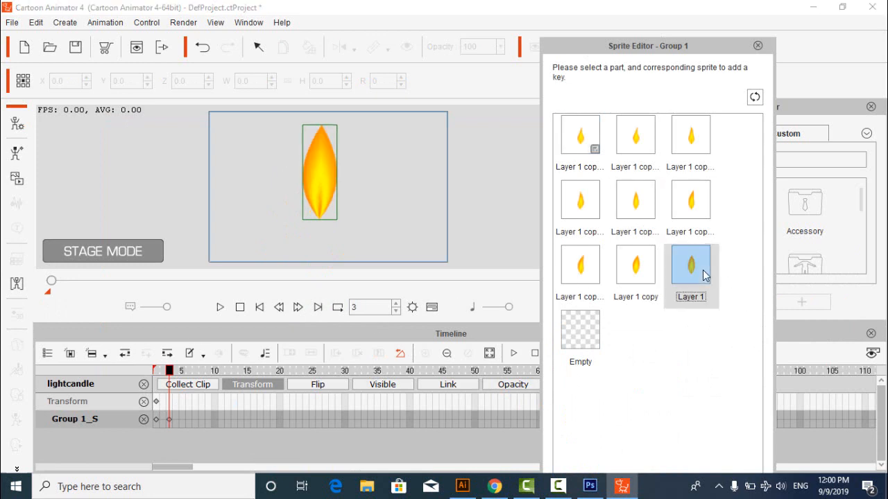
{"action": "left_click", "coordinate": [155, 420]}
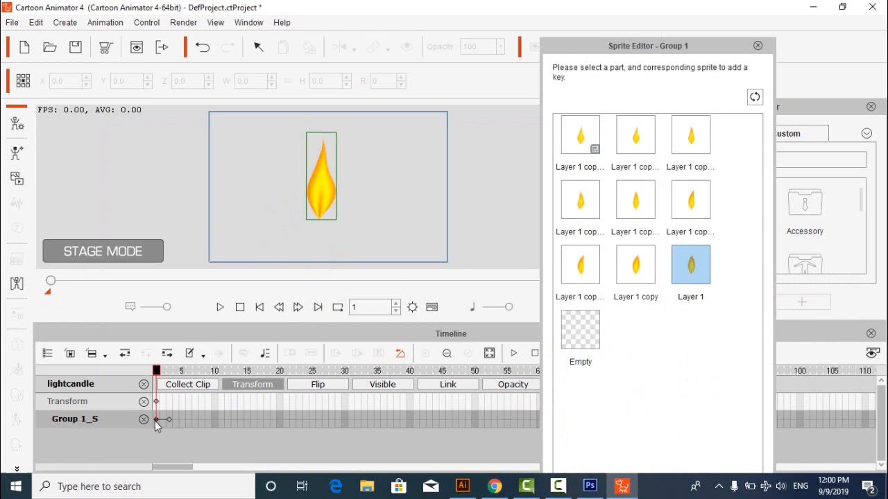
{"action": "left_click", "coordinate": [690, 274]}
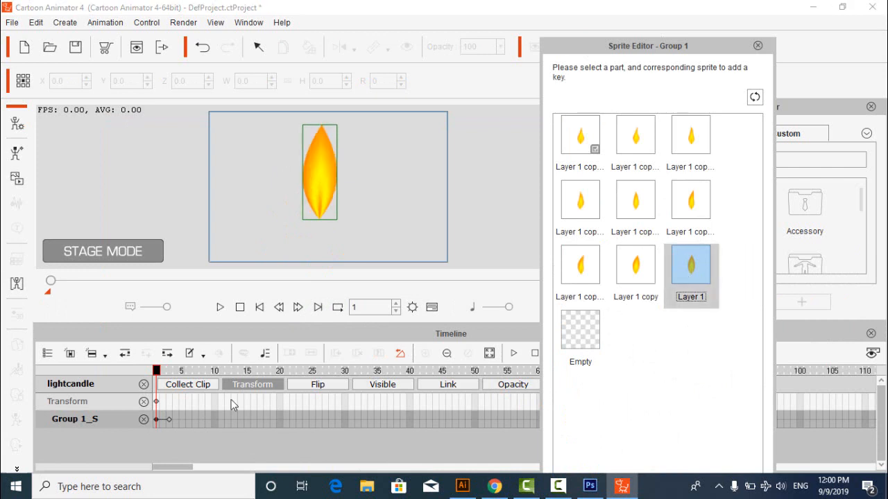
Key the Layer 1 copy sprite at frame 3 and the first sprite of the third row at frame 5
{"action": "left_click", "coordinate": [297, 307]}
{"action": "left_click", "coordinate": [298, 306]}
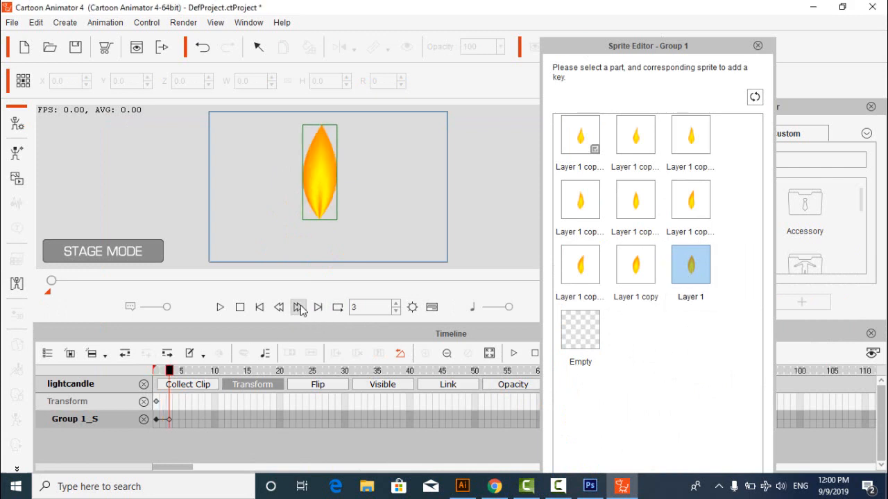
{"action": "left_click", "coordinate": [648, 276]}
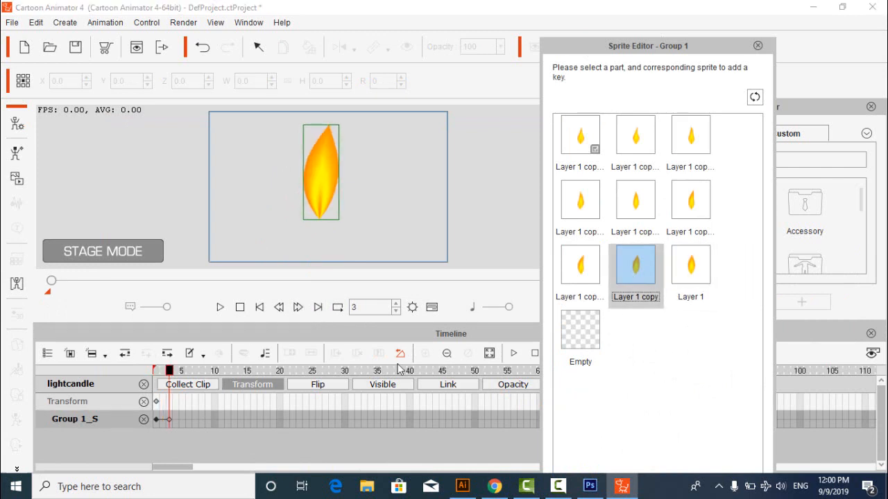
{"action": "left_click", "coordinate": [297, 306]}
{"action": "left_click", "coordinate": [297, 307]}
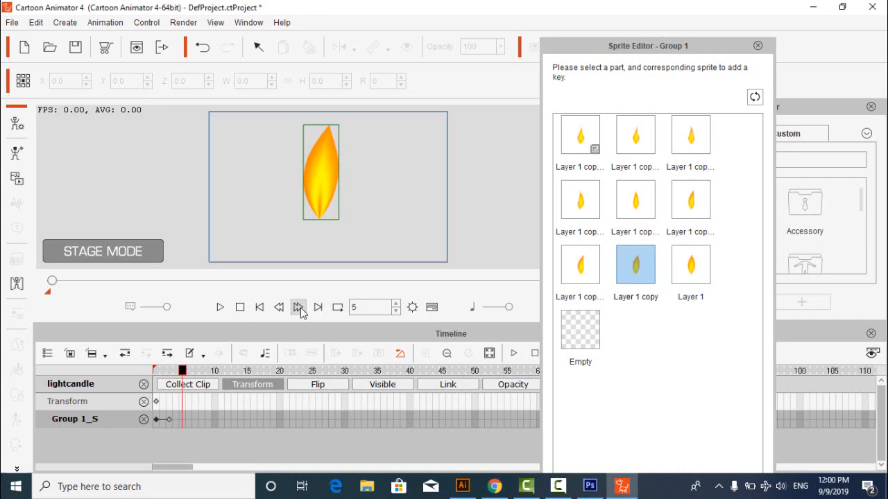
{"action": "left_click", "coordinate": [581, 276]}
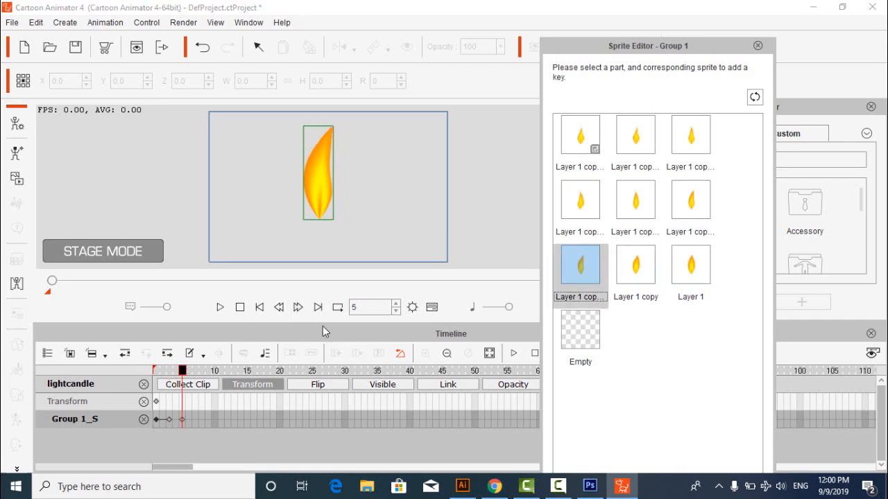
Key the second-row flame sprites, from last to first, at frames 7, 9 and 11
{"action": "left_click", "coordinate": [298, 308]}
{"action": "left_click", "coordinate": [297, 309]}
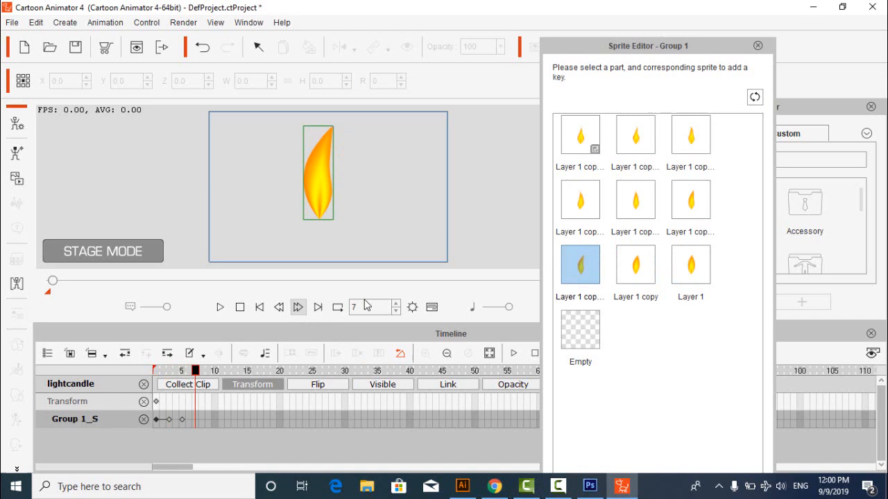
{"action": "left_click", "coordinate": [686, 218]}
{"action": "left_click", "coordinate": [298, 308]}
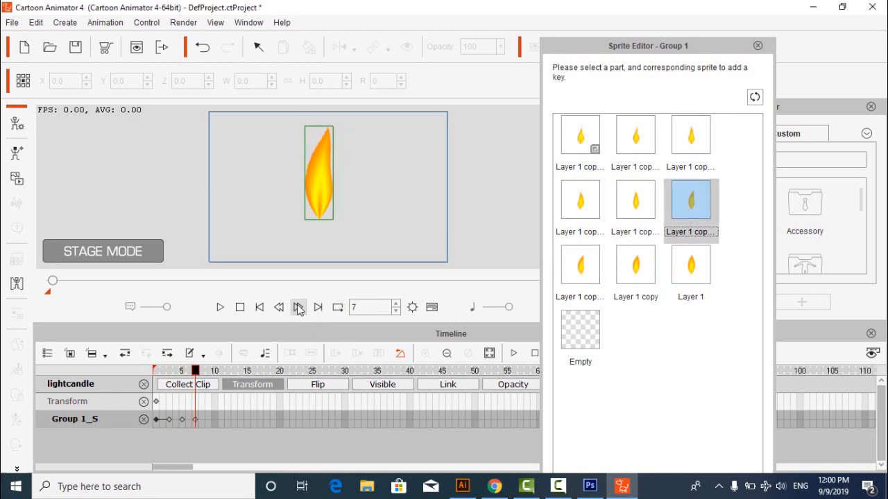
{"action": "left_click", "coordinate": [298, 307]}
{"action": "left_click", "coordinate": [631, 201]}
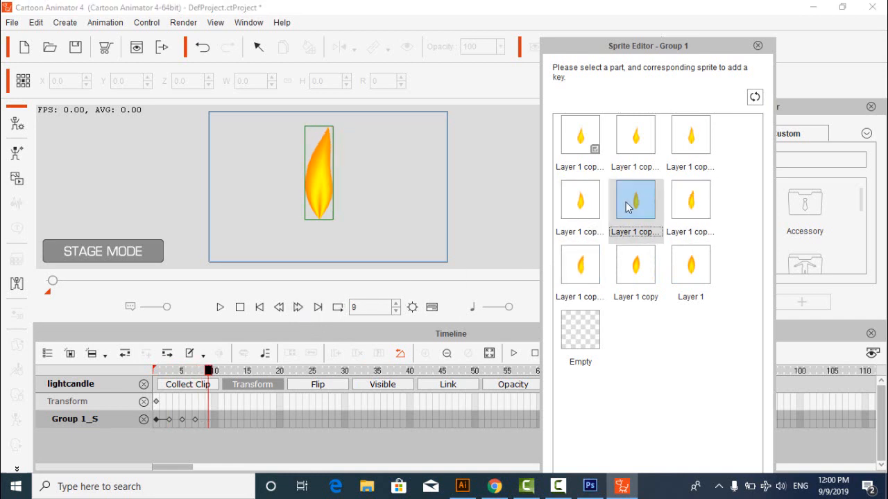
{"action": "left_click", "coordinate": [298, 307]}
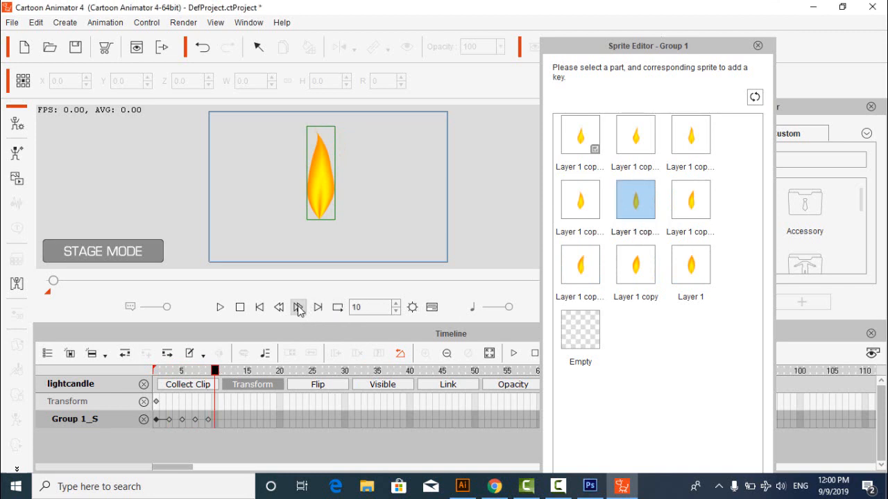
{"action": "left_click", "coordinate": [298, 308]}
{"action": "left_click", "coordinate": [589, 203]}
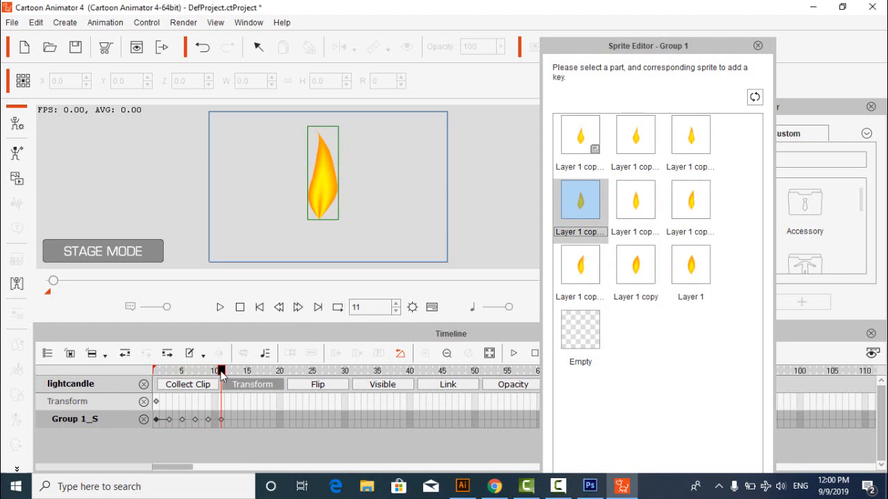
Scrub through the flame animation from frame 1 and key the first-row sprites, from last to first, at frames 13, 15 and 17
{"action": "left_click", "coordinate": [157, 371]}
{"action": "left_click_drag", "start_coordinate": [157, 371], "coordinate": [234, 374]}
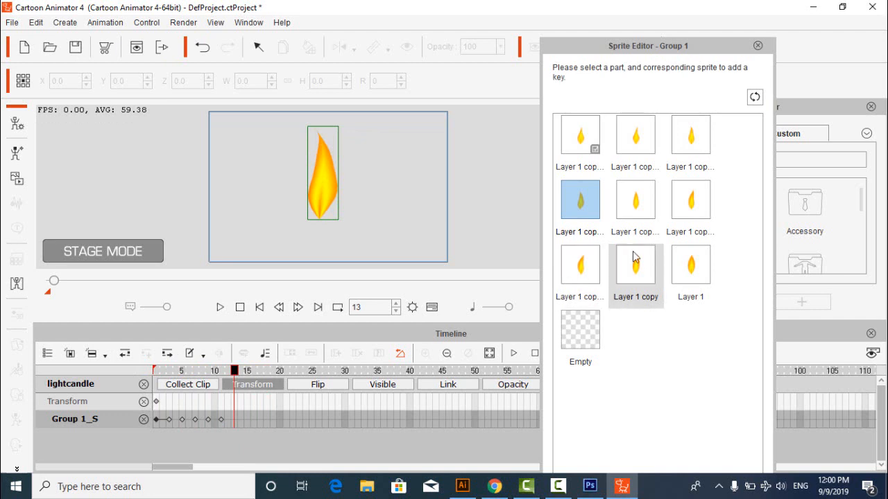
{"action": "left_click", "coordinate": [691, 148]}
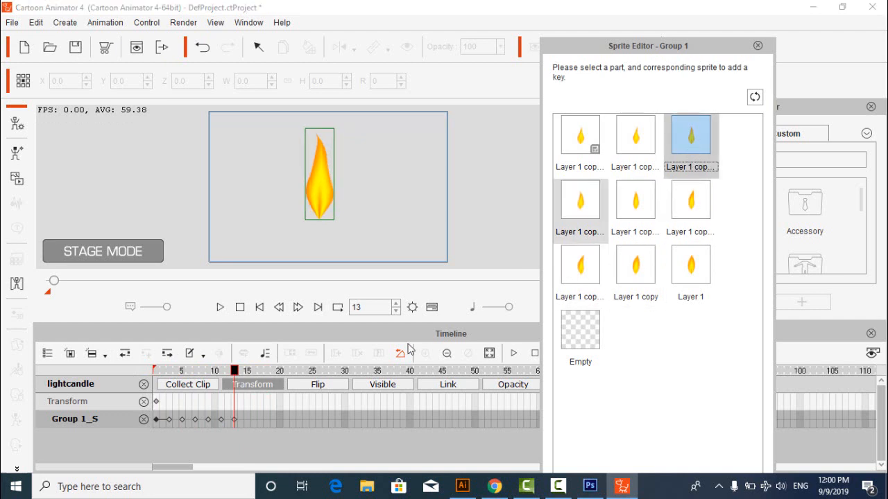
{"action": "left_click", "coordinate": [298, 307]}
{"action": "left_click", "coordinate": [299, 307]}
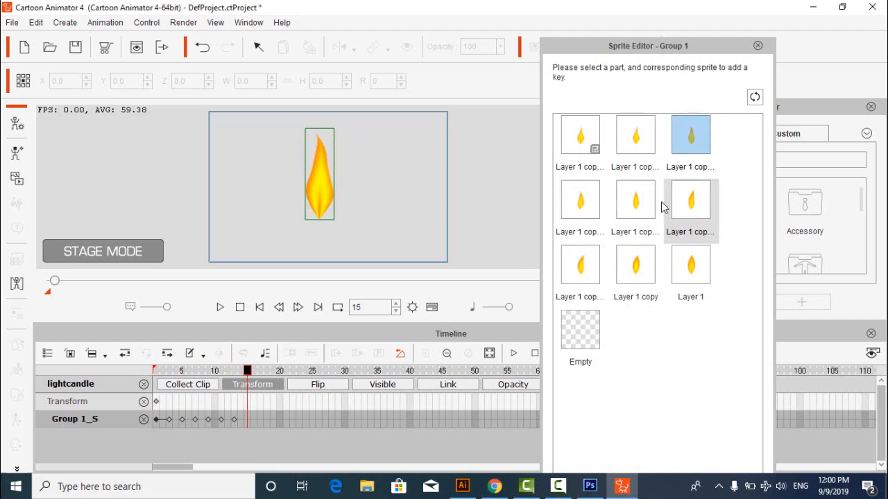
{"action": "left_click", "coordinate": [645, 151]}
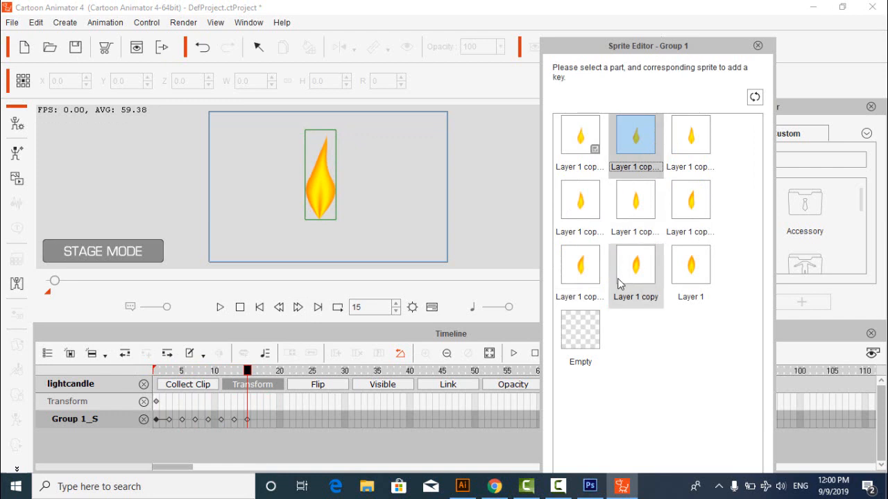
{"action": "left_click", "coordinate": [299, 307]}
{"action": "left_click", "coordinate": [298, 307]}
{"action": "left_click", "coordinate": [579, 134]}
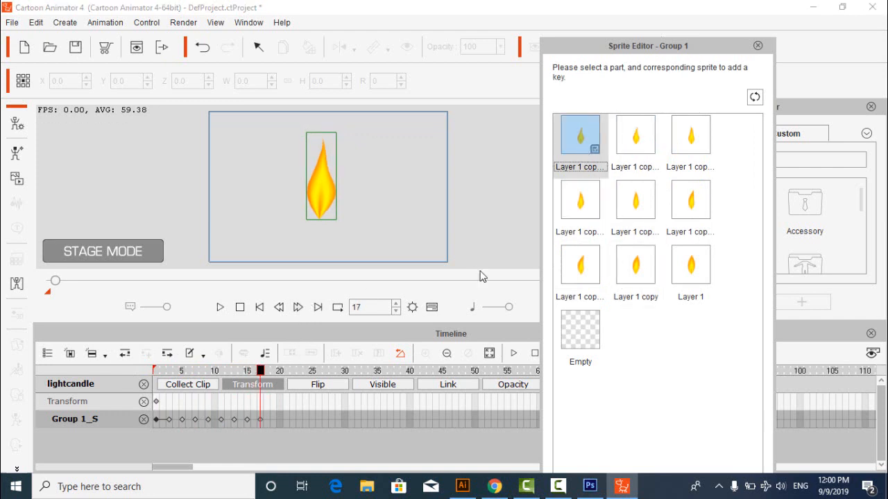
Key the second-row flame sprites, from first to last, at frames 19, 21 and 23
{"action": "left_click", "coordinate": [298, 307]}
{"action": "left_click", "coordinate": [298, 307]}
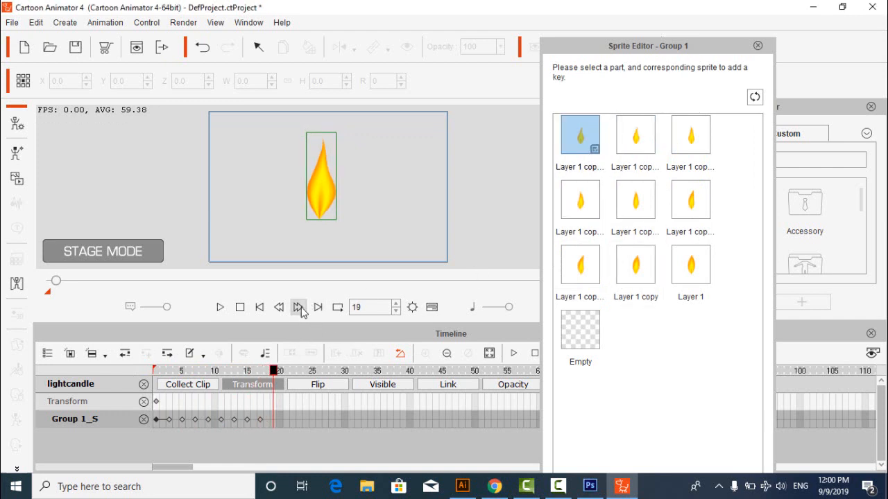
{"action": "left_click", "coordinate": [581, 208]}
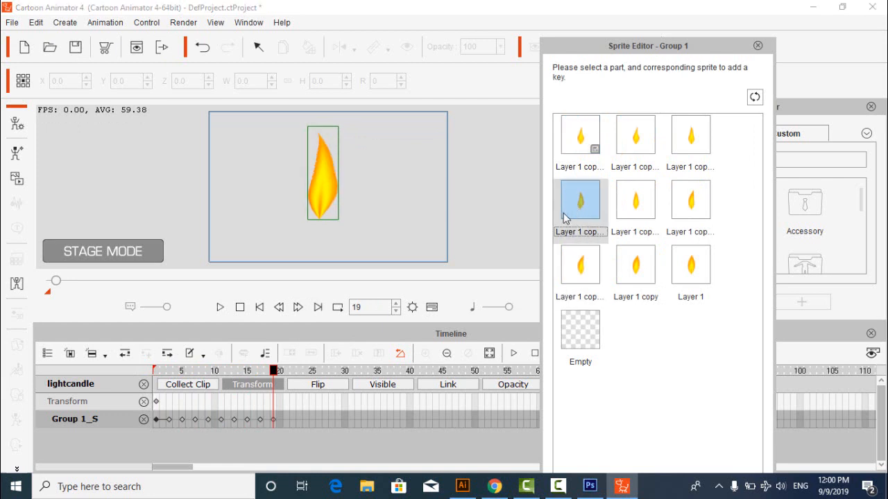
{"action": "left_click", "coordinate": [298, 307]}
{"action": "left_click", "coordinate": [298, 308]}
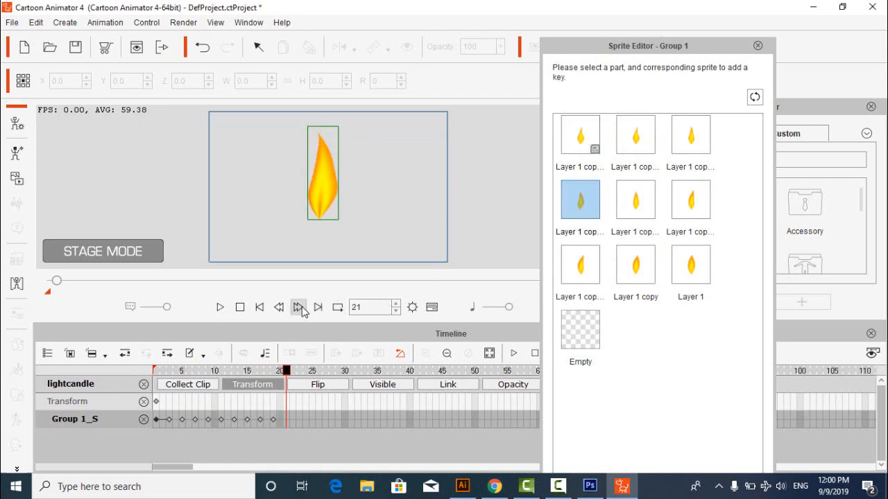
{"action": "left_click", "coordinate": [635, 200]}
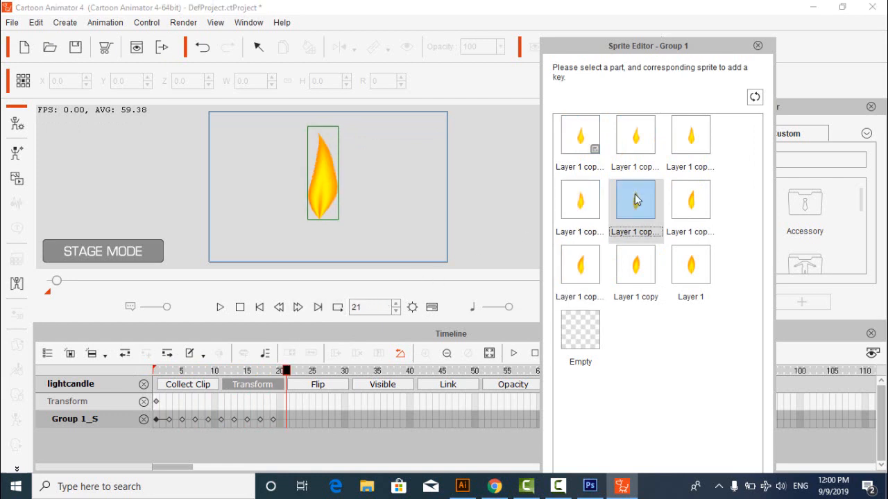
{"action": "left_click", "coordinate": [299, 308]}
{"action": "left_click", "coordinate": [298, 307]}
{"action": "left_click", "coordinate": [695, 200]}
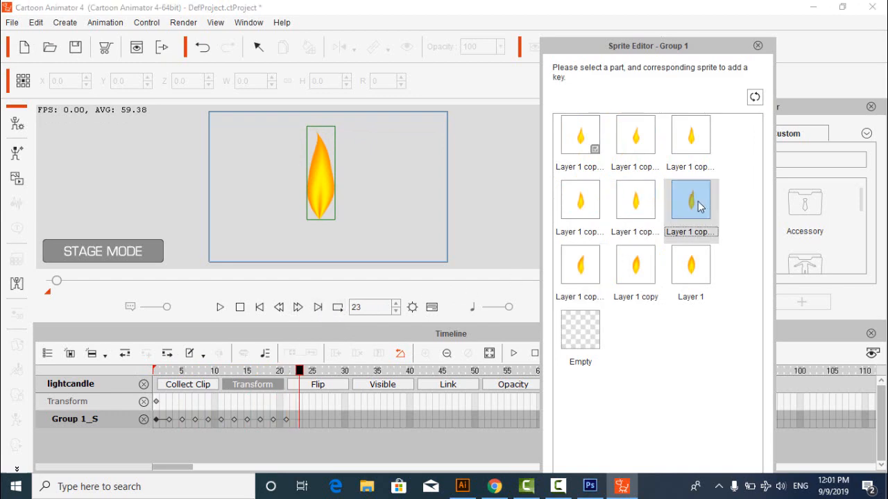
Key the first sprite of the third row at frame 25 and the Layer 1 copy sprite at frame 27
{"action": "left_click", "coordinate": [298, 307]}
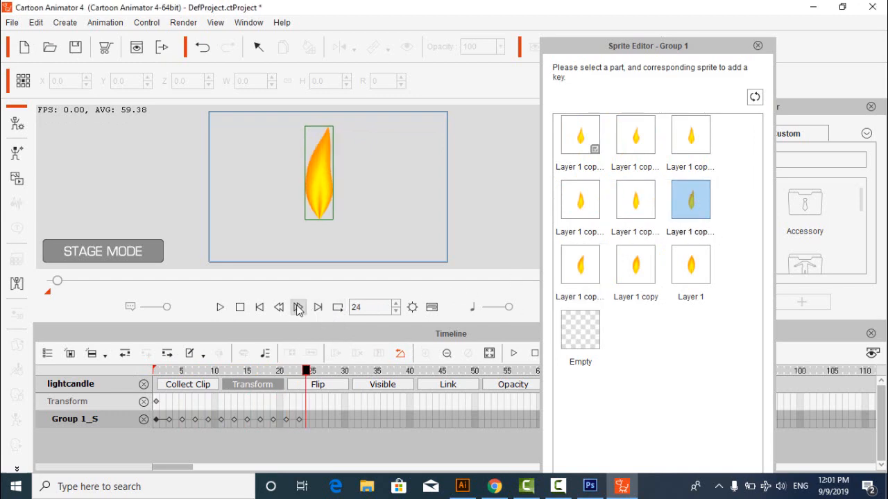
{"action": "left_click", "coordinate": [299, 307]}
{"action": "left_click", "coordinate": [598, 275]}
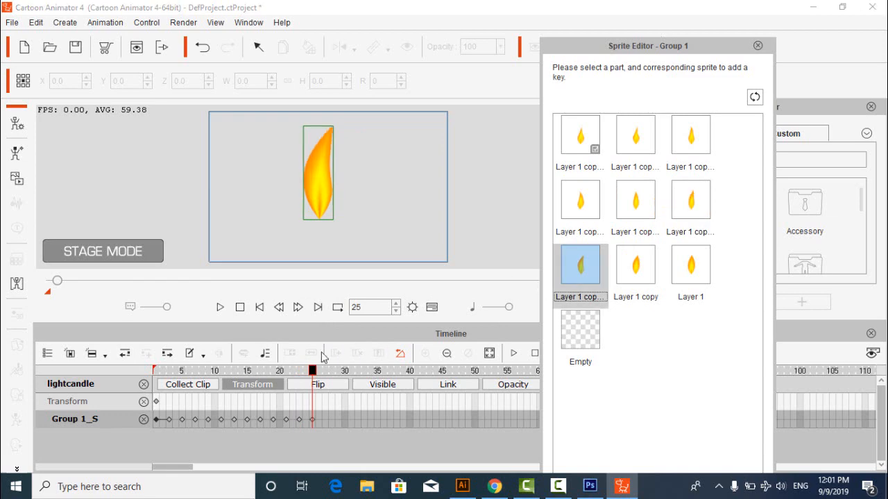
{"action": "left_click", "coordinate": [298, 307]}
{"action": "left_click", "coordinate": [299, 307]}
{"action": "left_click", "coordinate": [636, 270]}
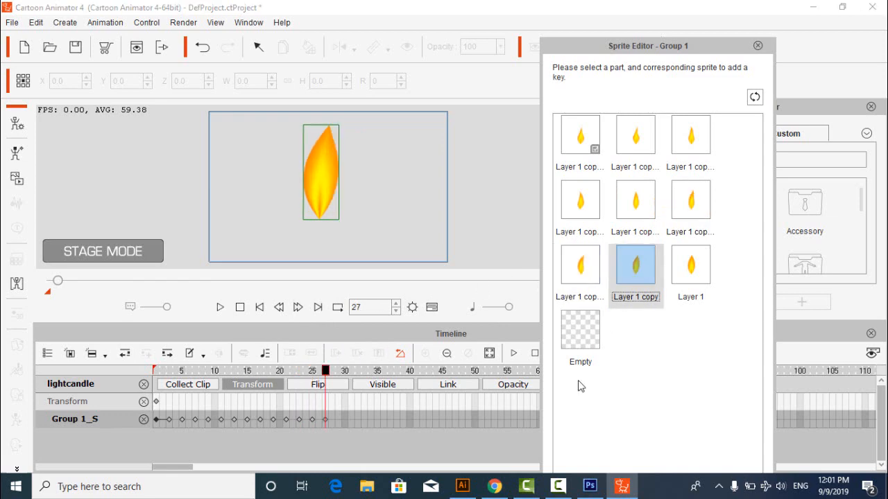
{"action": "left_click", "coordinate": [526, 486]}
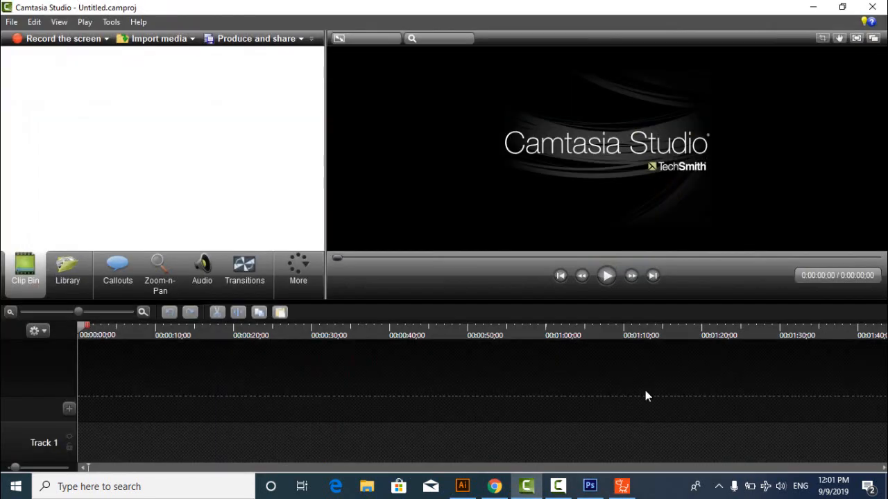
{"action": "left_click", "coordinate": [527, 486]}
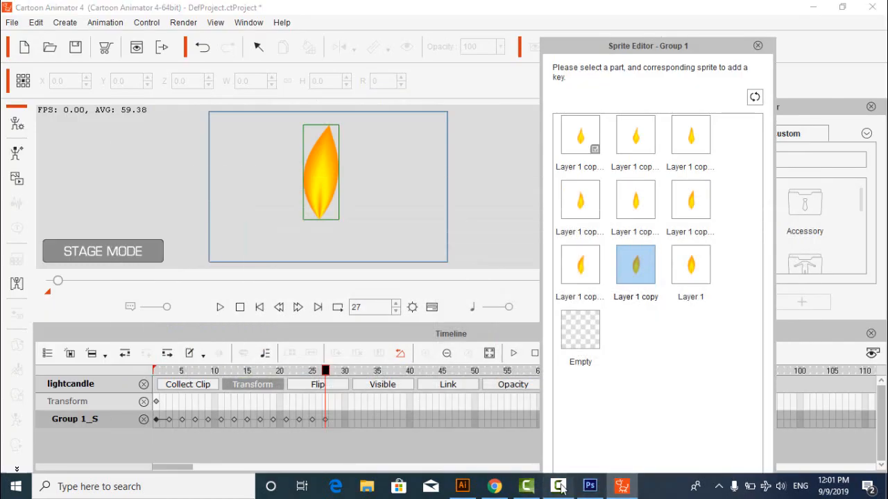
{"action": "left_click", "coordinate": [562, 487]}
{"action": "left_click", "coordinate": [826, 427]}
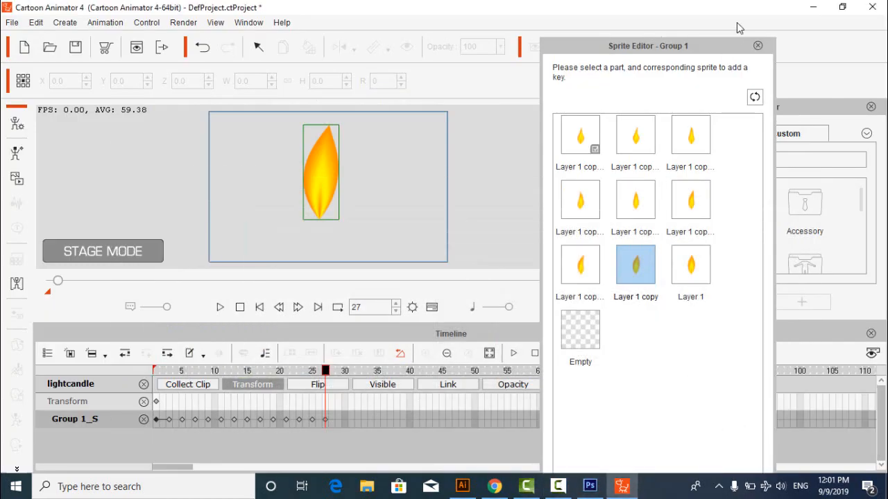
Close the Sprite Editor and set the project's total animation length to 27 frames
{"action": "left_click", "coordinate": [757, 45]}
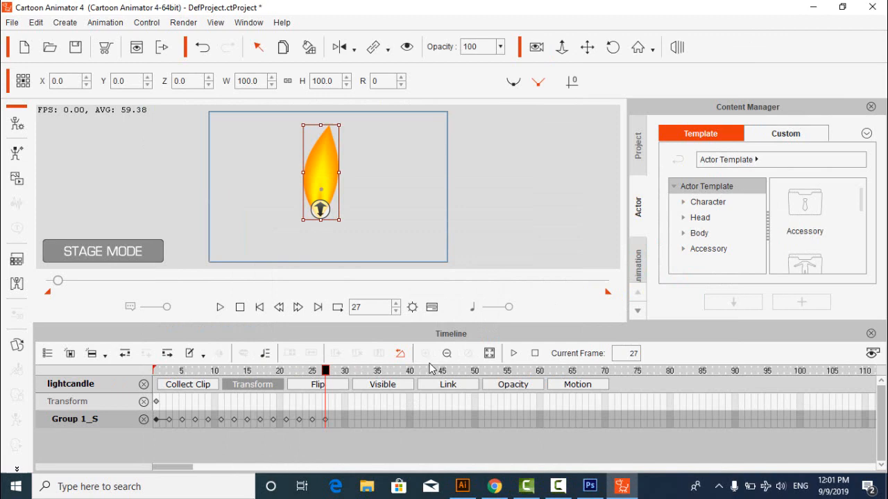
{"action": "left_click", "coordinate": [412, 307]}
{"action": "double_click", "coordinate": [294, 173]}
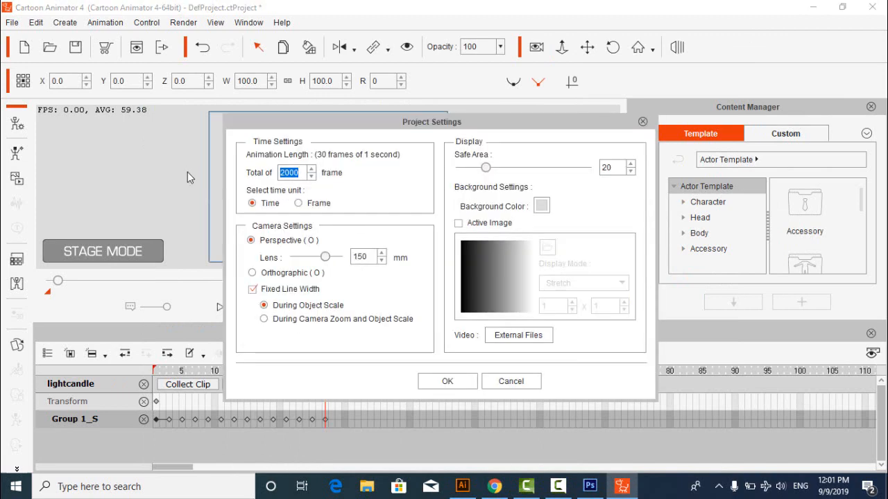
{"action": "type", "text": "27"}
{"action": "key", "text": "Return"}
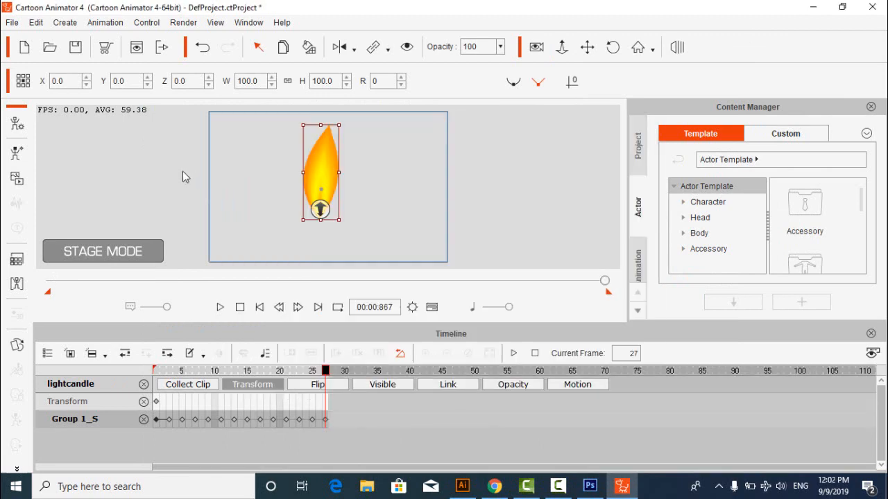
Turn on looped playback and preview the flame animation
{"action": "left_click", "coordinate": [338, 306]}
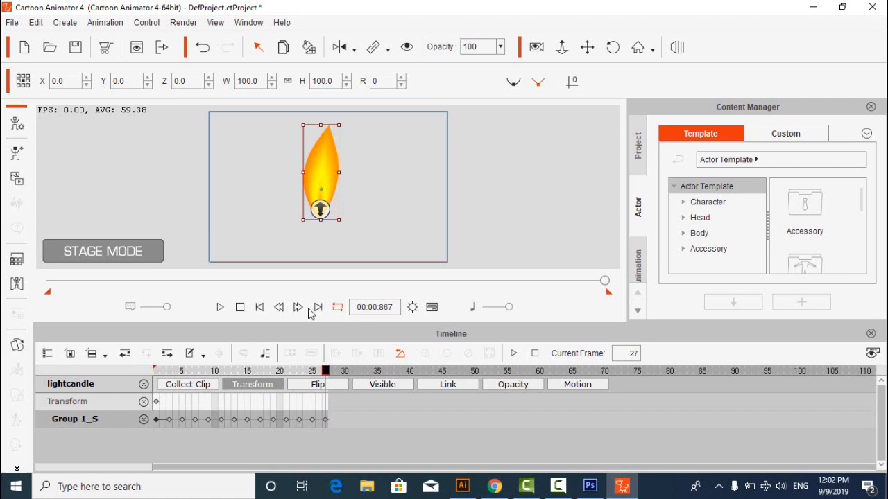
{"action": "left_click", "coordinate": [220, 307]}
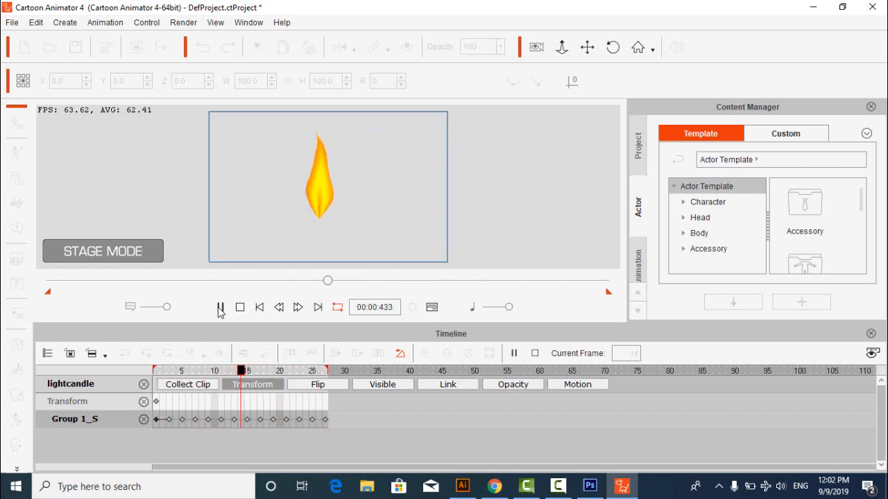
{"action": "left_click", "coordinate": [220, 307]}
Select the full length of lightcandle's Collect Clip track and add it to the Action Menu under the name Action
{"action": "left_click", "coordinate": [206, 384]}
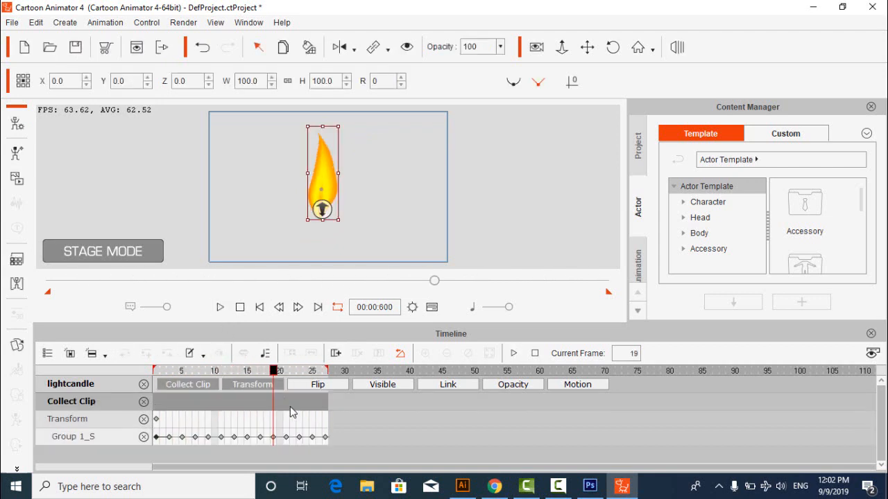
{"action": "left_click_drag", "start_coordinate": [321, 405], "coordinate": [157, 404]}
{"action": "right_click", "coordinate": [169, 404]}
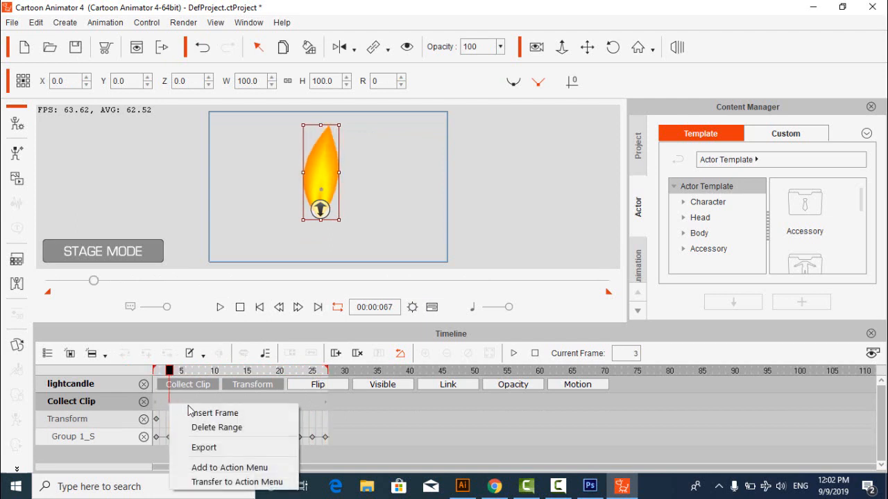
{"action": "left_click", "coordinate": [229, 468]}
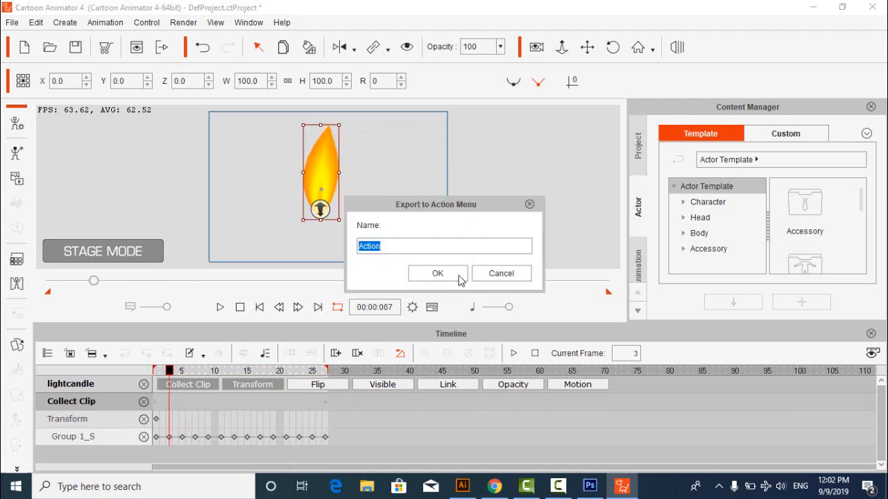
{"action": "left_click", "coordinate": [452, 276]}
Open the custom prop library in the Content Manager and look through its items to the end
{"action": "left_click", "coordinate": [797, 138]}
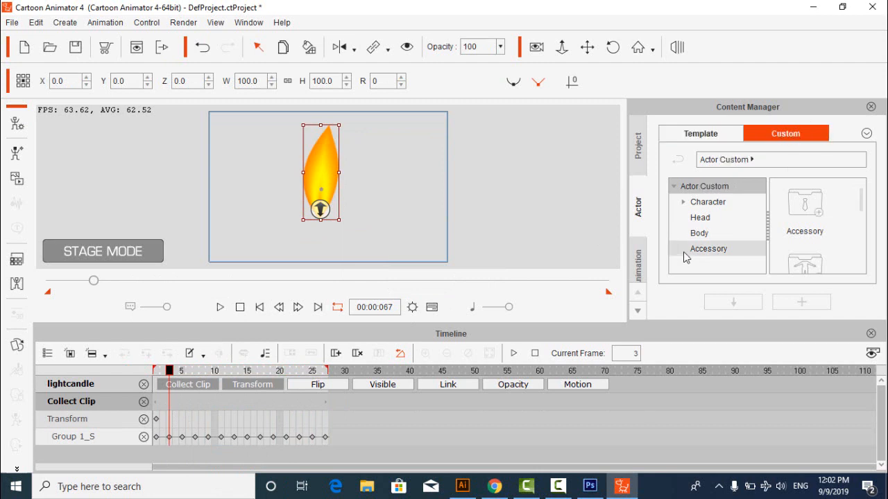
{"action": "left_click", "coordinate": [638, 310]}
{"action": "left_click", "coordinate": [638, 191]}
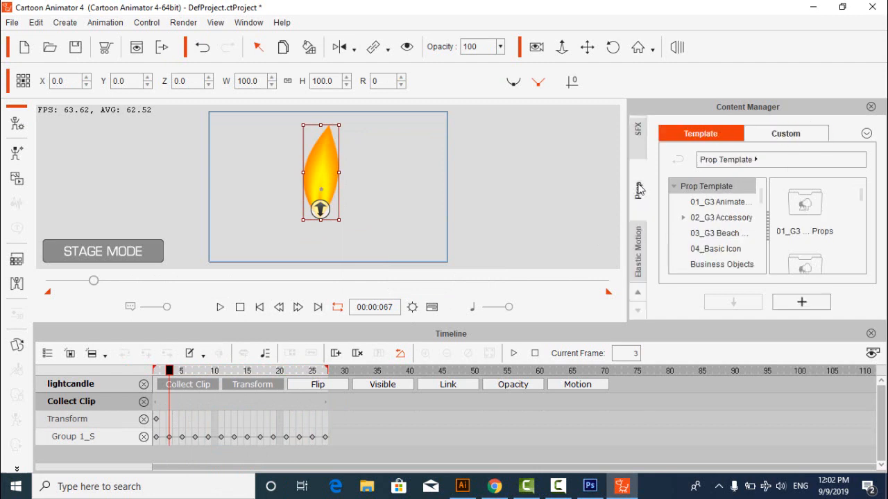
{"action": "left_click", "coordinate": [798, 141]}
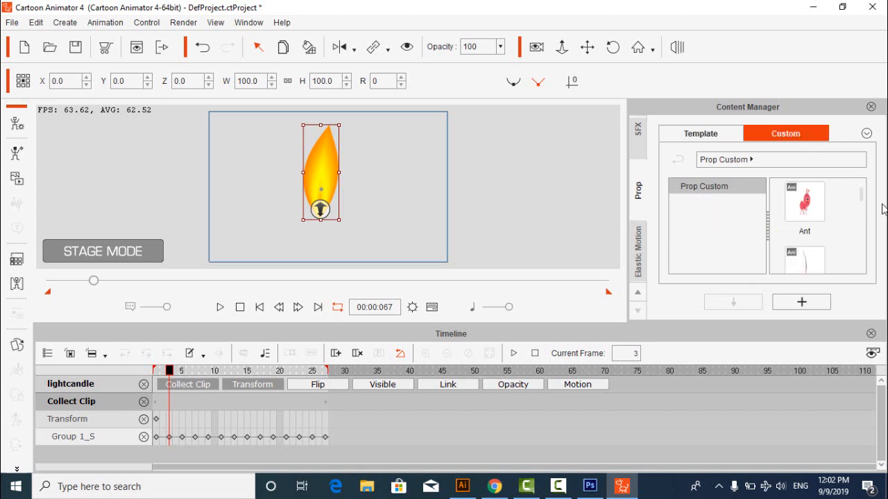
{"action": "left_click_drag", "start_coordinate": [861, 198], "coordinate": [859, 264]}
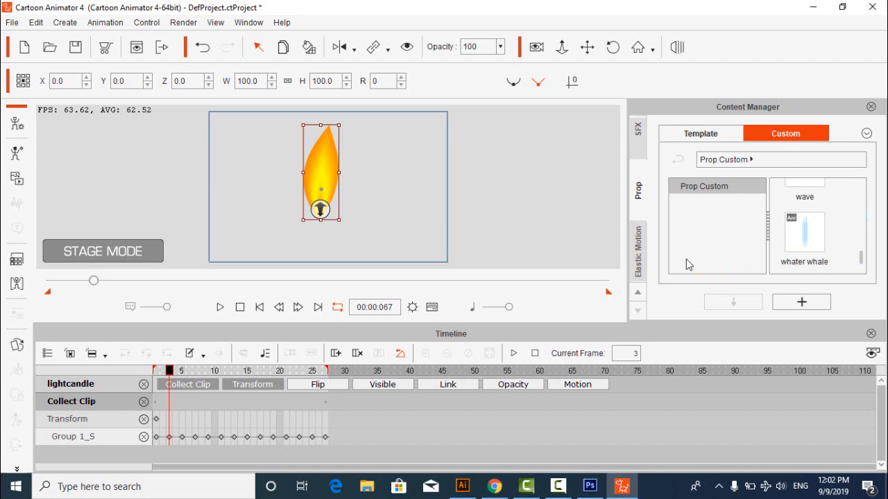
Add the candle flame to the custom props as "Light candle" and delete it from the stage
{"action": "left_click", "coordinate": [350, 223]}
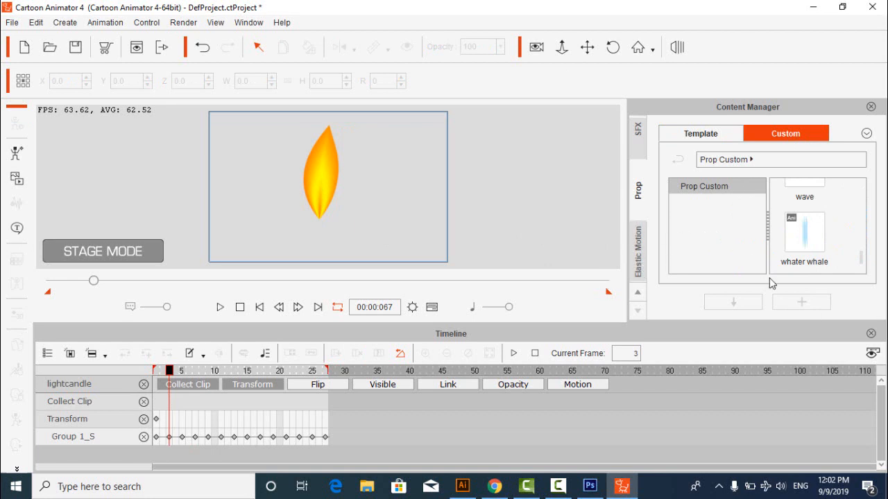
{"action": "left_click", "coordinate": [317, 201]}
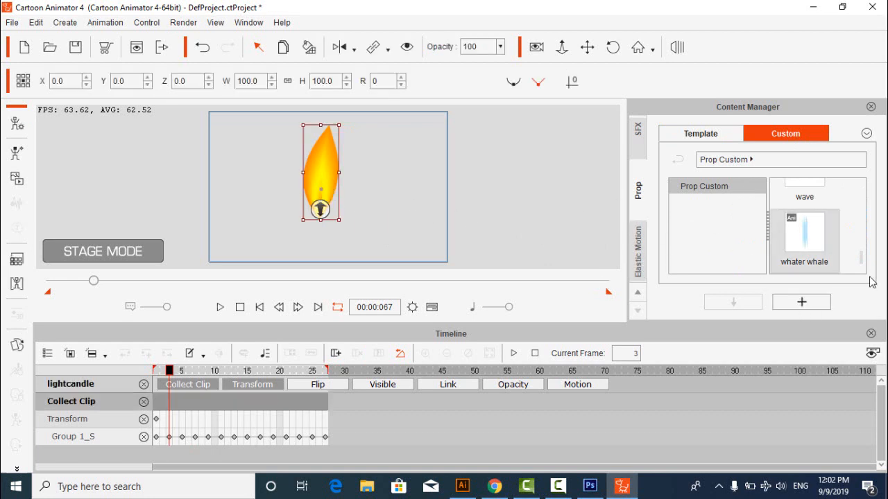
{"action": "left_click", "coordinate": [802, 303]}
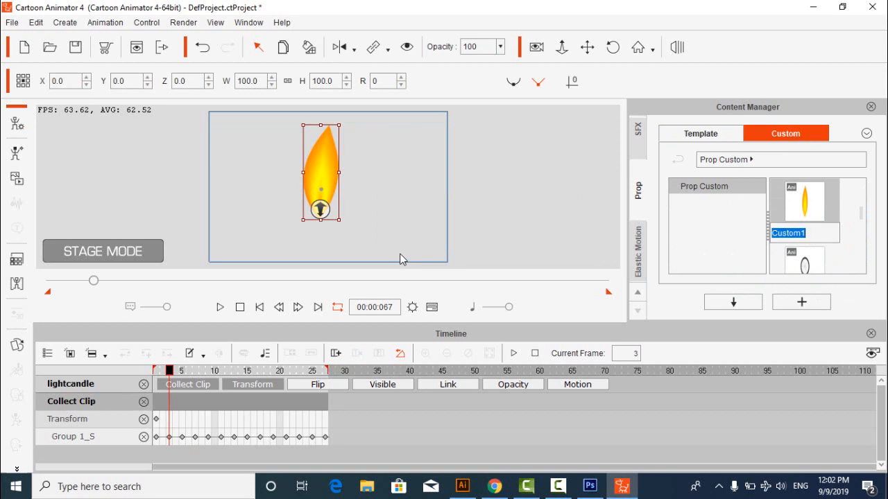
{"action": "type", "text": "Light candle"}
{"action": "key", "text": "Return"}
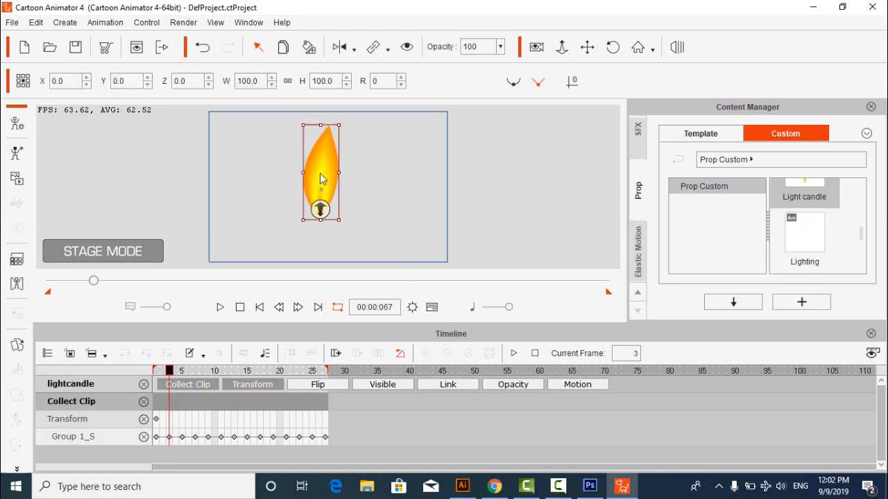
{"action": "key", "text": "Delete"}
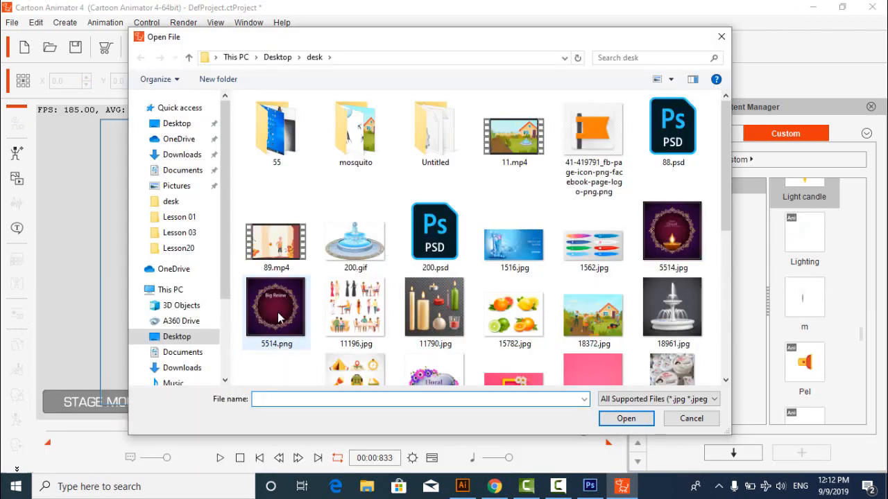
Import 5514.png from the desk folder onto the stage, declining the image resize
{"action": "left_click", "coordinate": [282, 309]}
{"action": "double_click", "coordinate": [282, 310]}
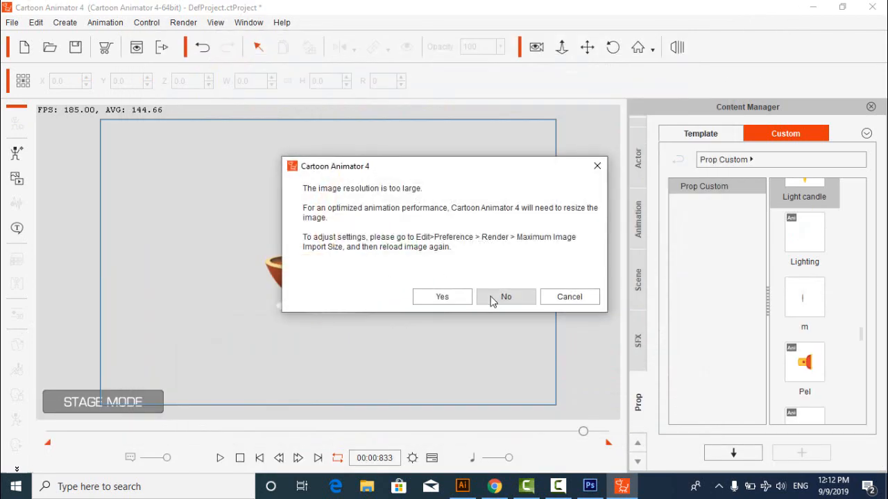
{"action": "left_click", "coordinate": [495, 301]}
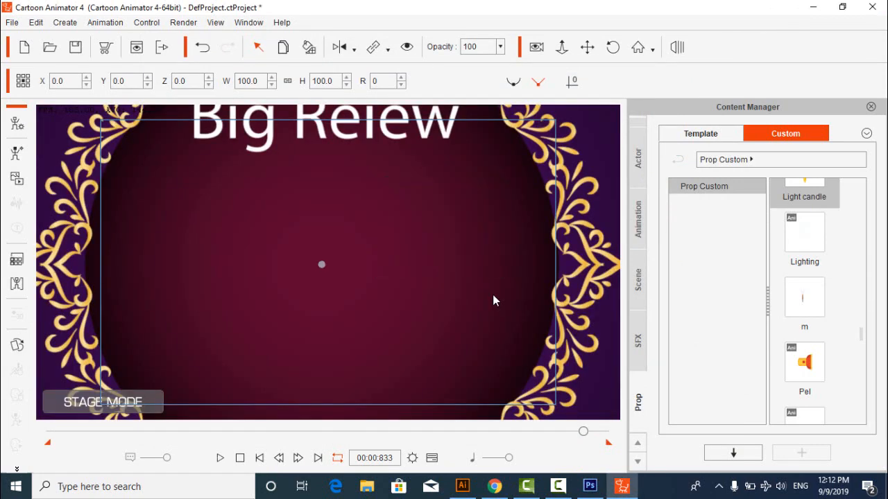
Zoom the stage out until the round golden frame of the background fits, and select the background image
{"action": "left_click", "coordinate": [587, 47]}
{"action": "scroll", "coordinate": [451, 234], "scroll_direction": "down", "scroll_amount": 5}
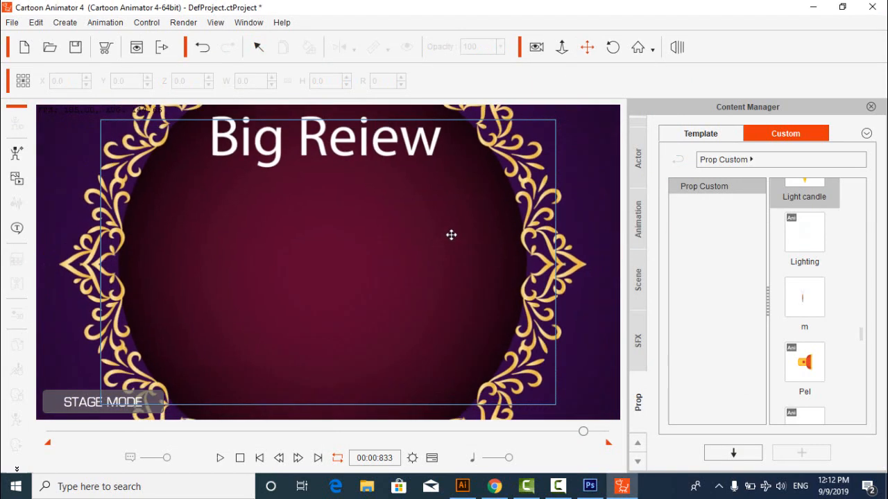
{"action": "scroll", "coordinate": [451, 236], "scroll_direction": "down", "scroll_amount": 6}
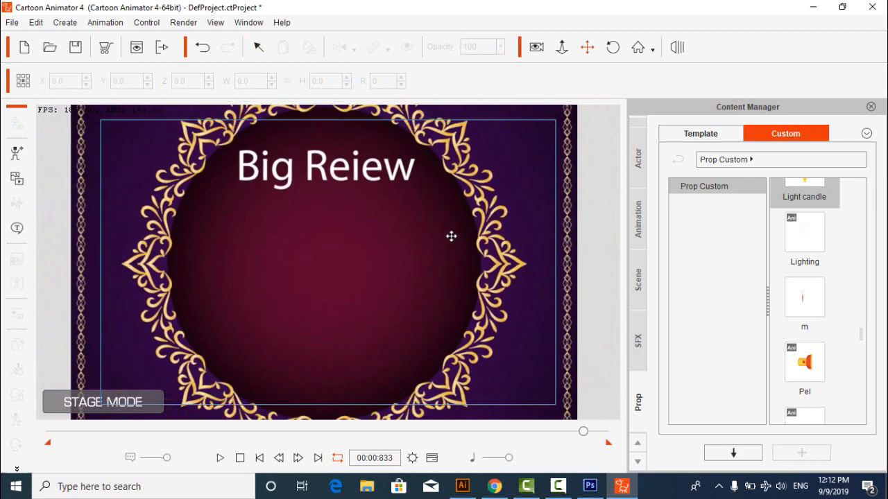
{"action": "scroll", "coordinate": [451, 238], "scroll_direction": "down", "scroll_amount": 8}
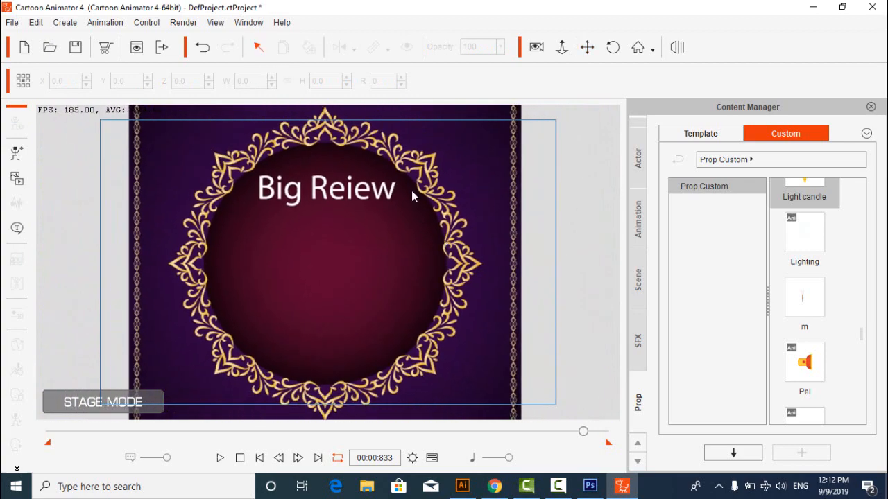
{"action": "left_click", "coordinate": [475, 303]}
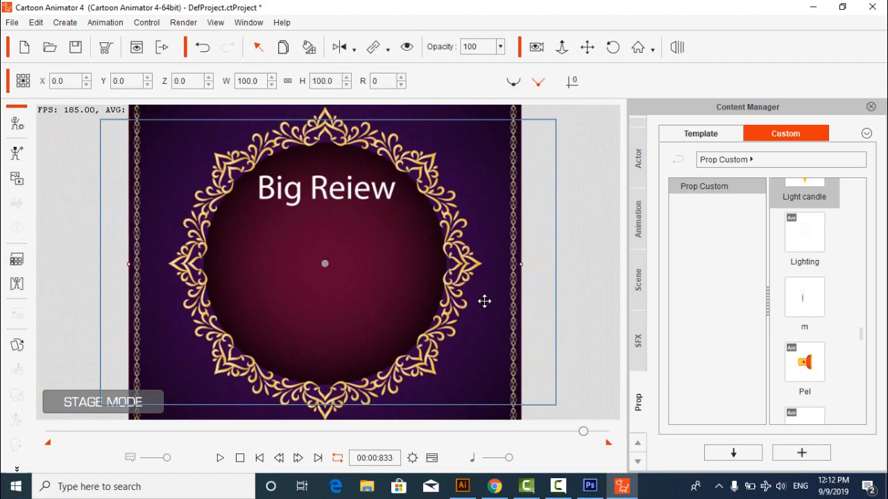